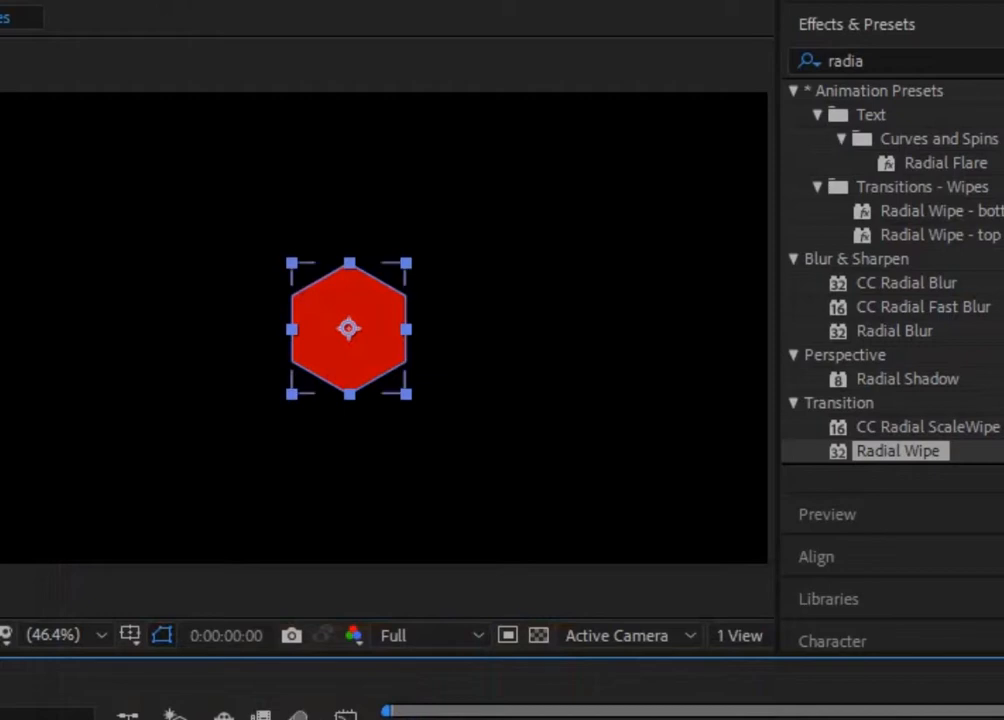
Apply the Radial Wipe effect to Shape Layer 2 with Transition Completion 33% and Wipe set to Both.
click(911, 63)
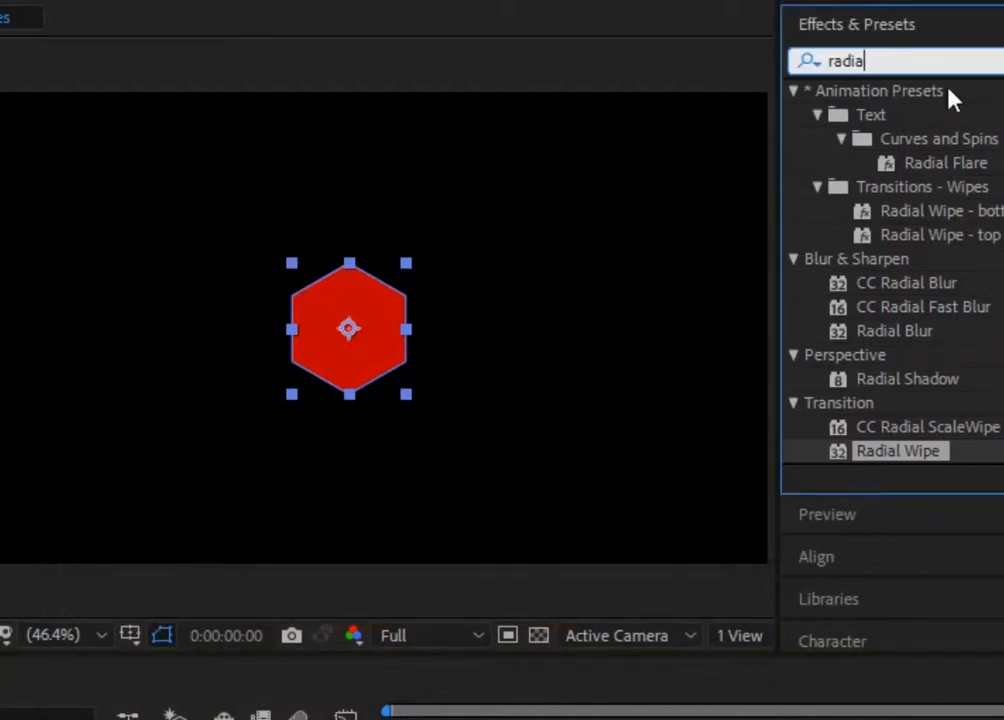
drag(898, 451, 10, 672)
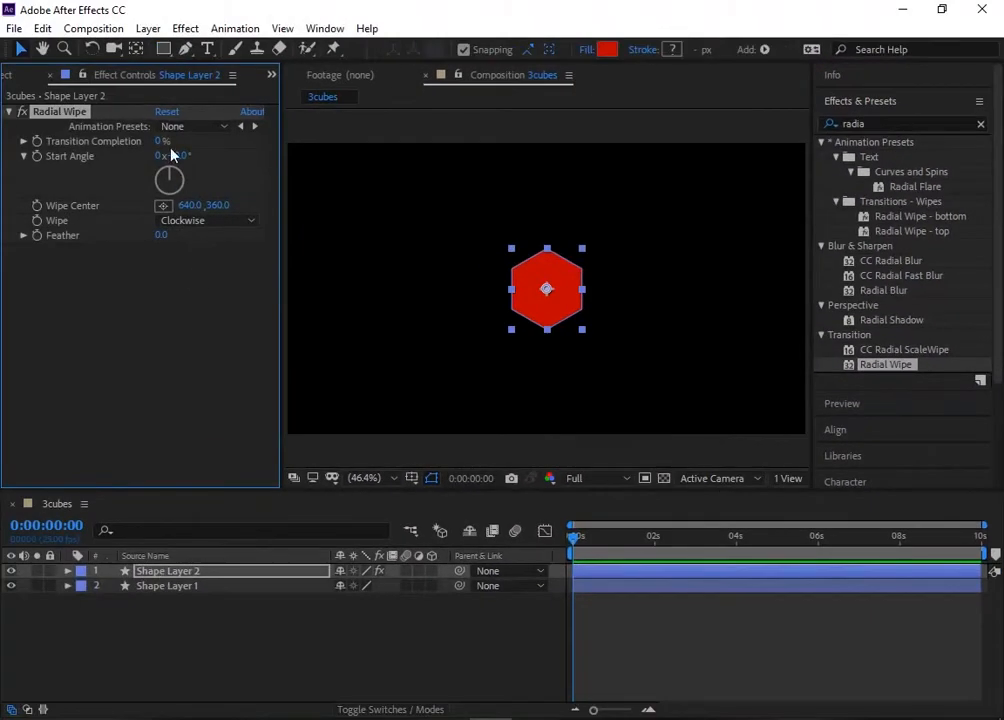
click(162, 142)
key(Return)
click(205, 220)
click(197, 278)
click(184, 635)
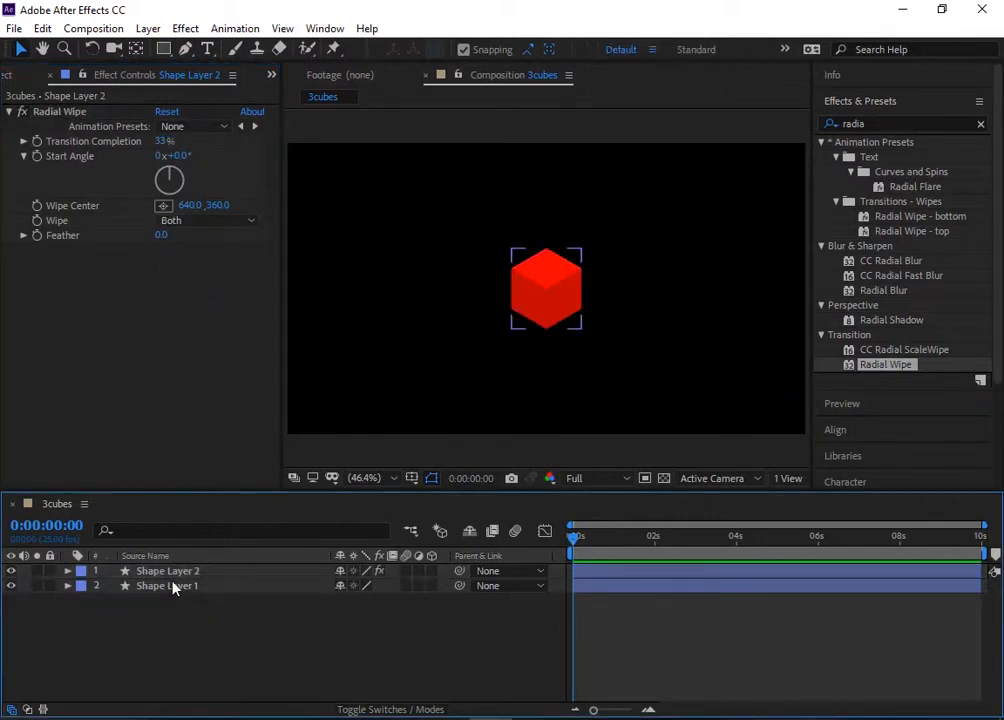
Duplicate Shape Layer 1 and move the copy to the top of the layer stack.
click(172, 588)
key(ctrl+d)
mouse_move(195, 588)
mouse_down()
mouse_move(199, 576)
mouse_move(208, 583)
mouse_up()
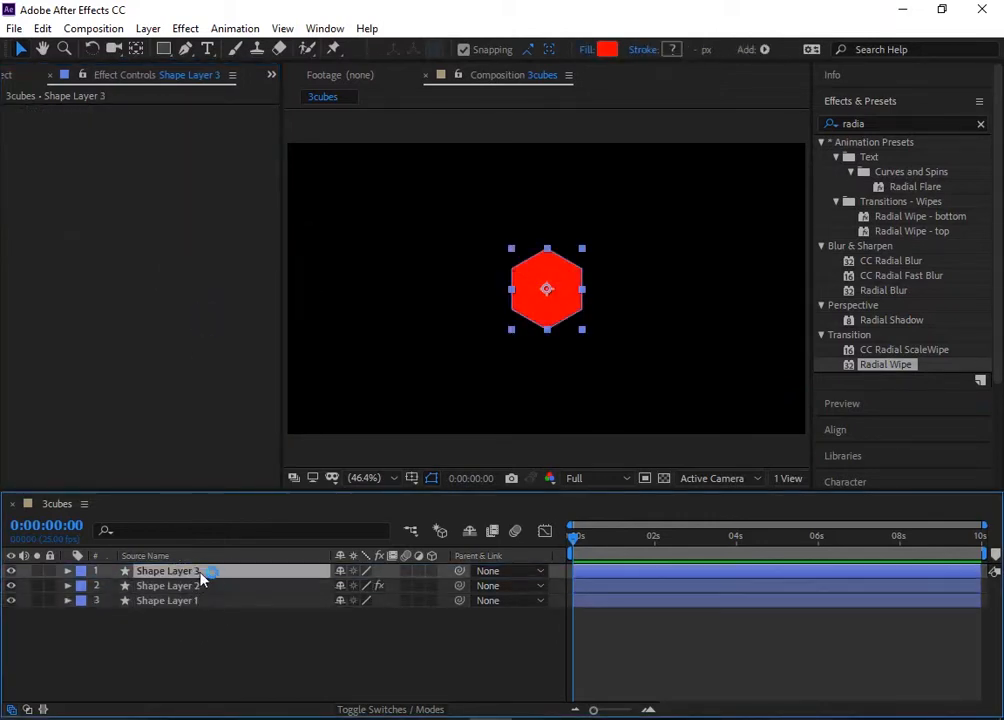
Change the fill colour of the duplicated top hexagon layer to dark red, 880000.
click(68, 570)
click(83, 586)
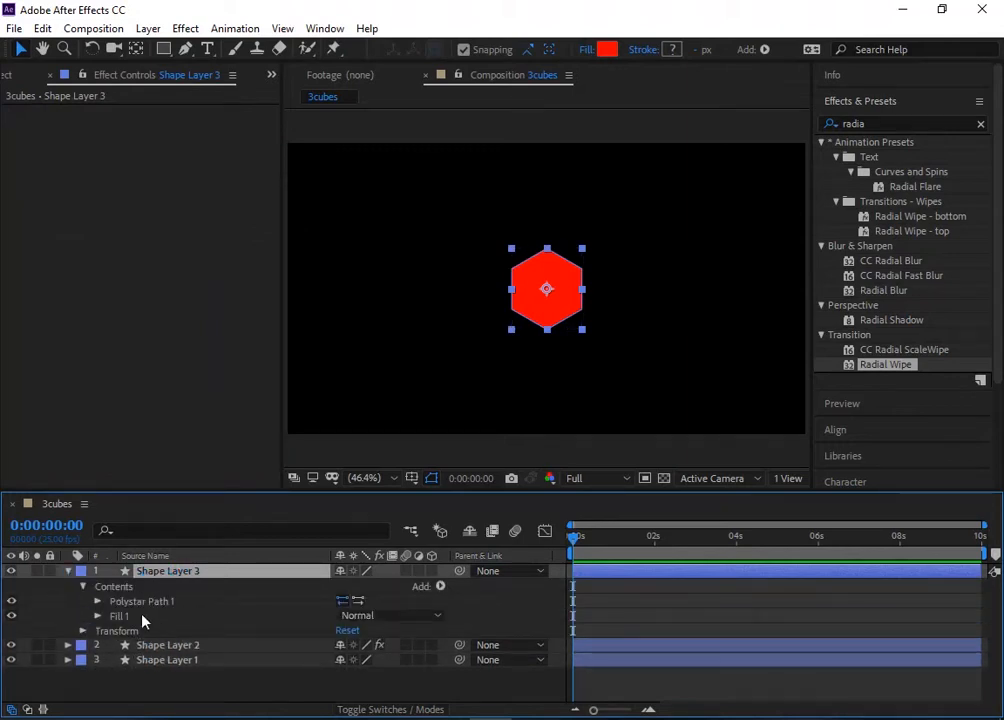
click(112, 614)
click(97, 615)
click(344, 660)
text(8B0000)
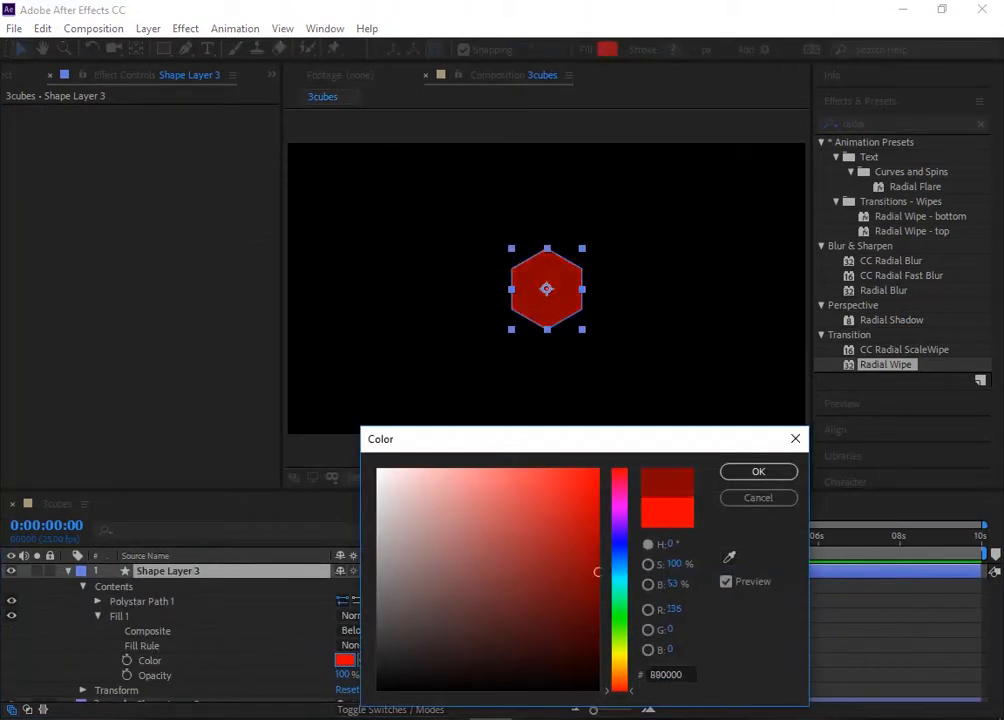
click(758, 471)
click(98, 616)
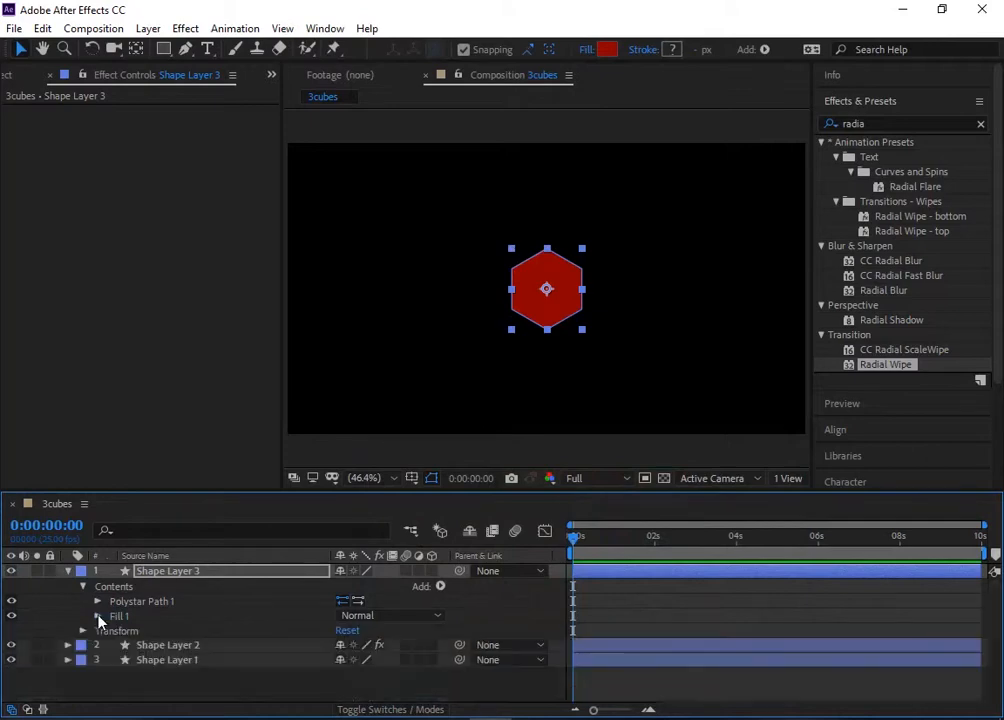
Apply the Radial Wipe effect to Shape Layer 3 and set its Transition Completion to 67%.
click(153, 83)
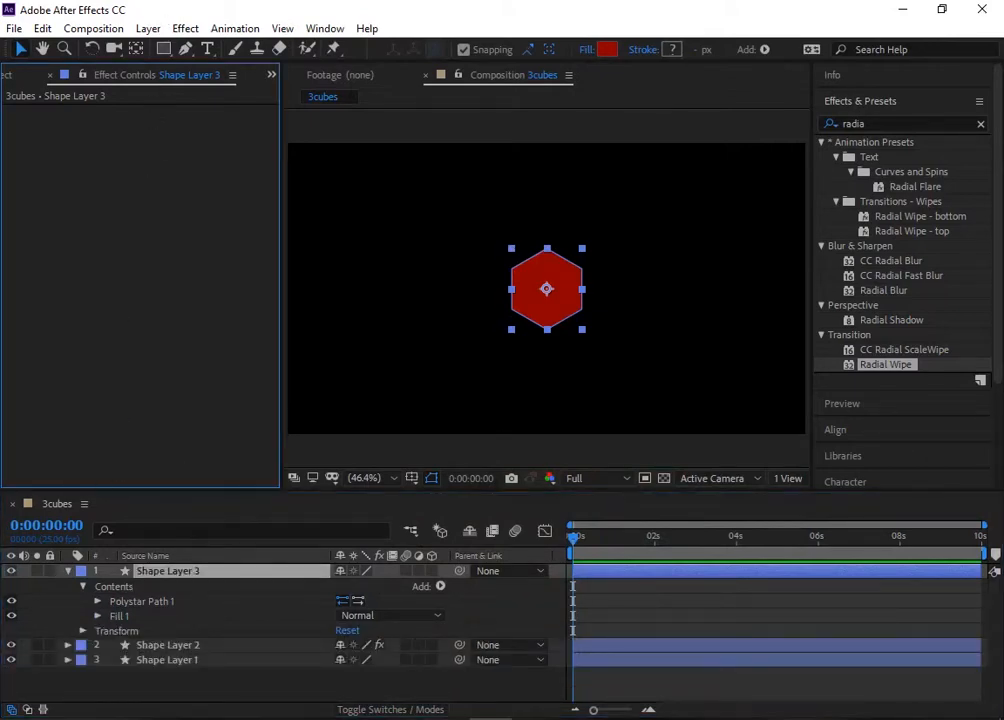
drag(897, 372, 212, 573)
click(158, 141)
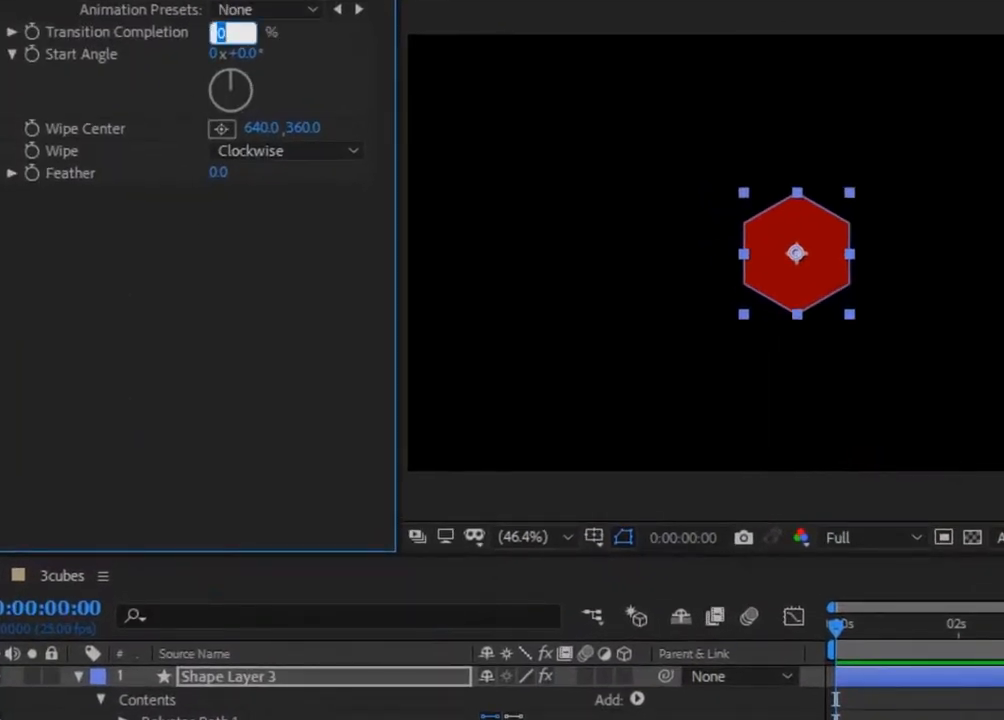
text(67)
Set the Radial Wipe on Shape Layer 3 to a start angle of -180° and a Counterclockwise wipe.
click(255, 55)
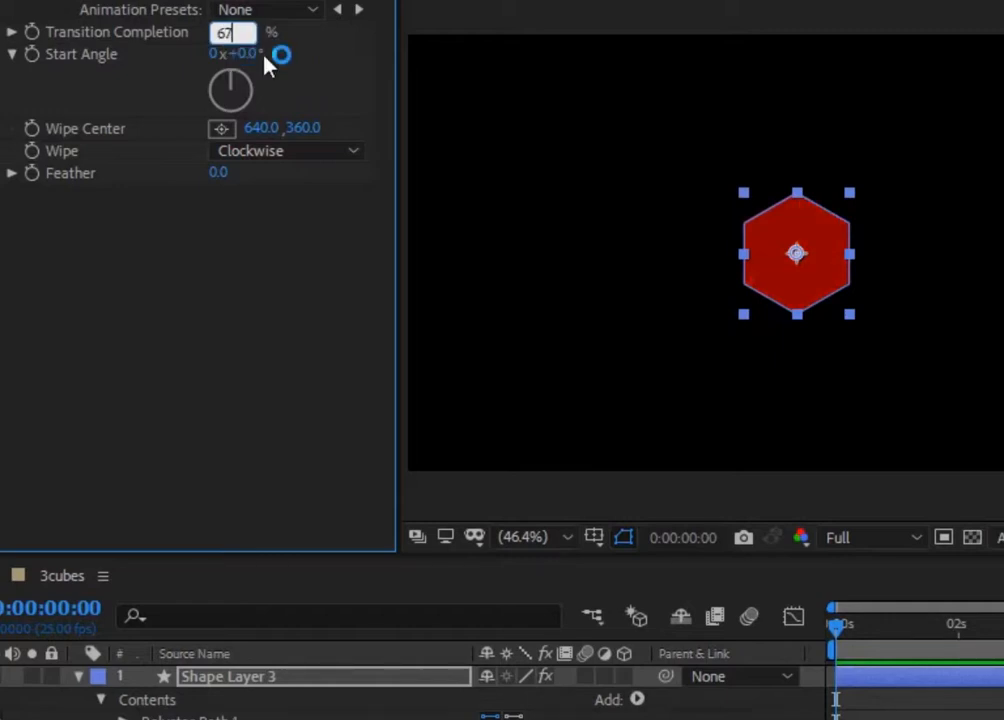
click(259, 55)
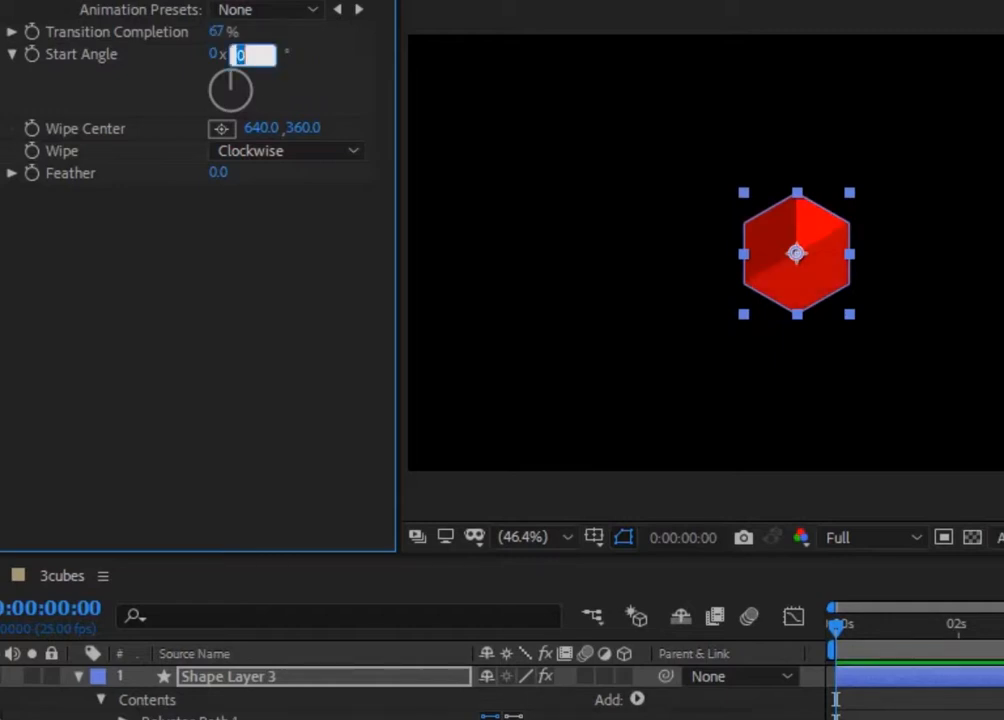
key(Return)
click(270, 153)
click(282, 204)
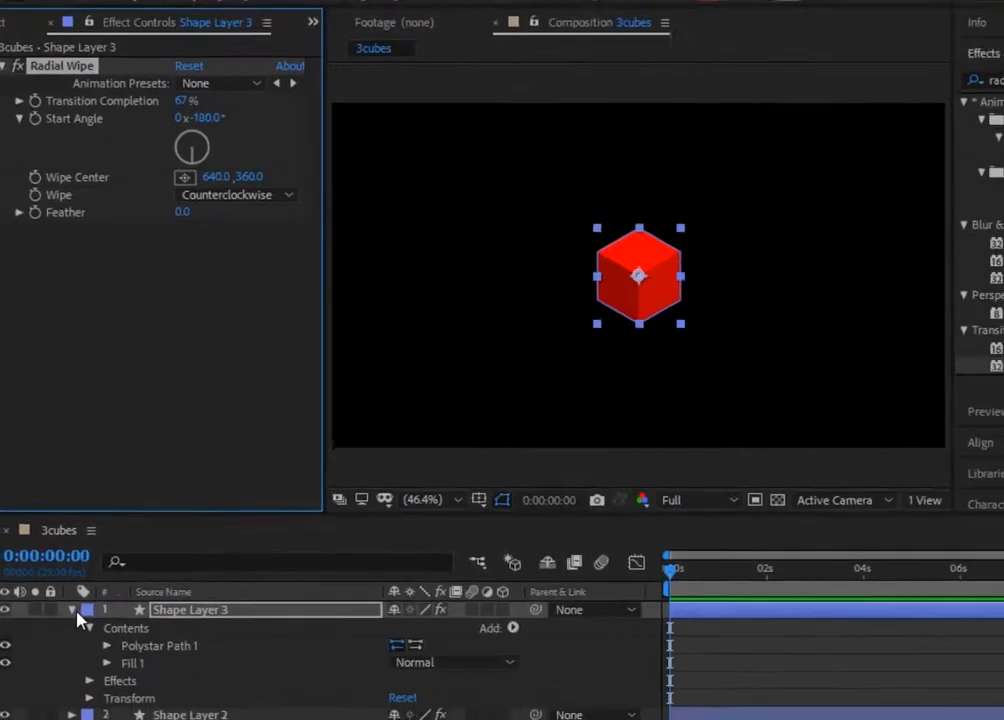
click(79, 677)
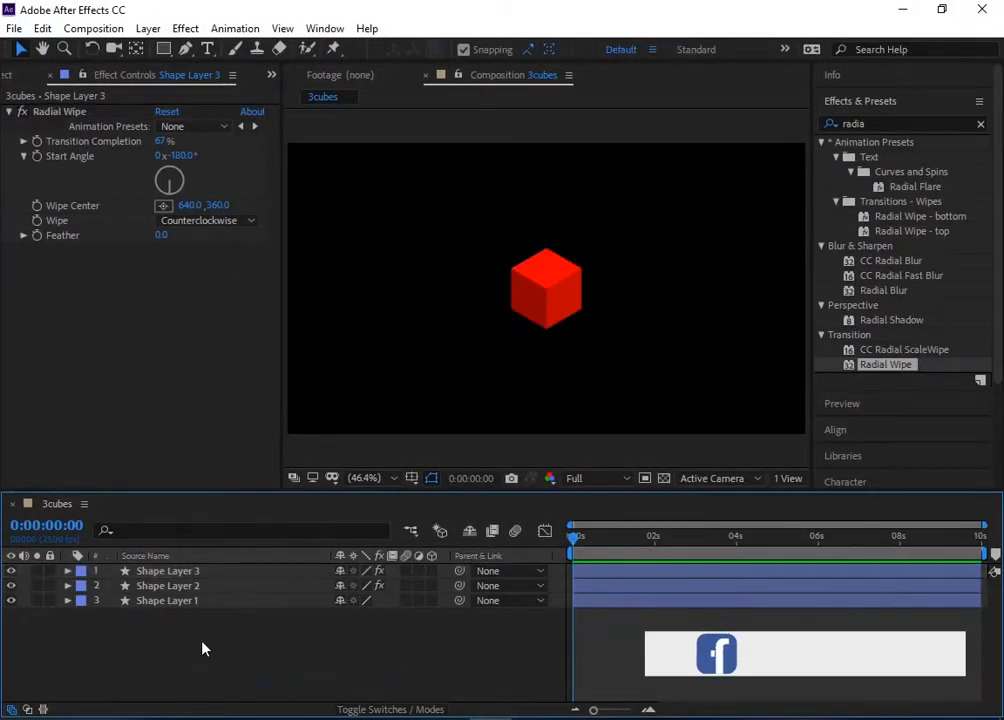
Pre-compose the three hexagon shape layers into a new composition named Cube.
drag(202, 648, 217, 571)
right_click(224, 598)
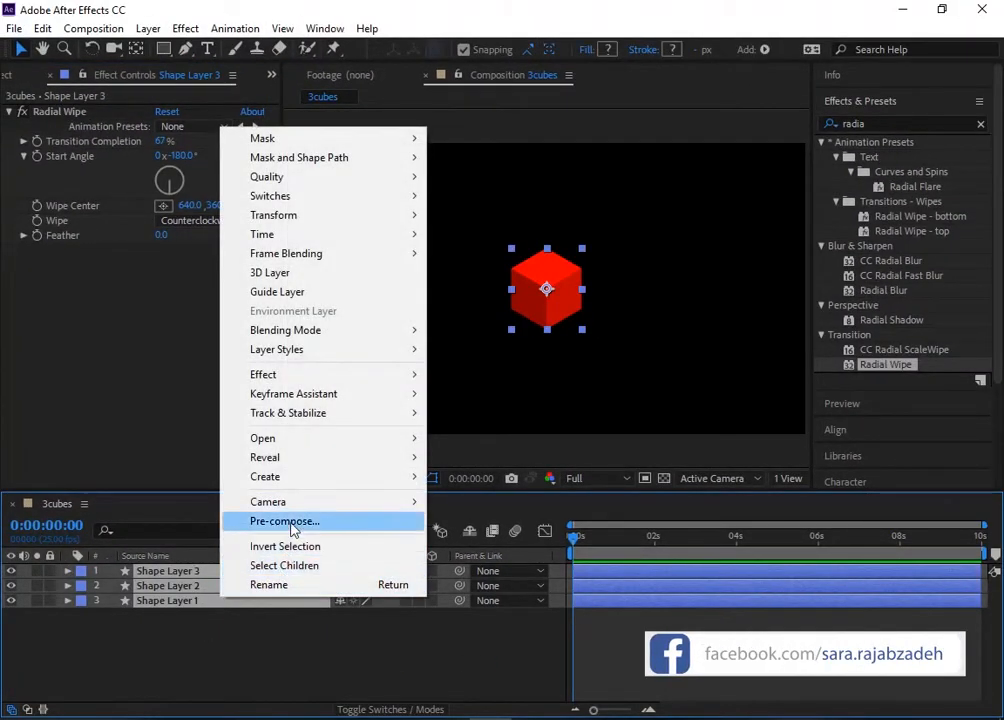
click(286, 522)
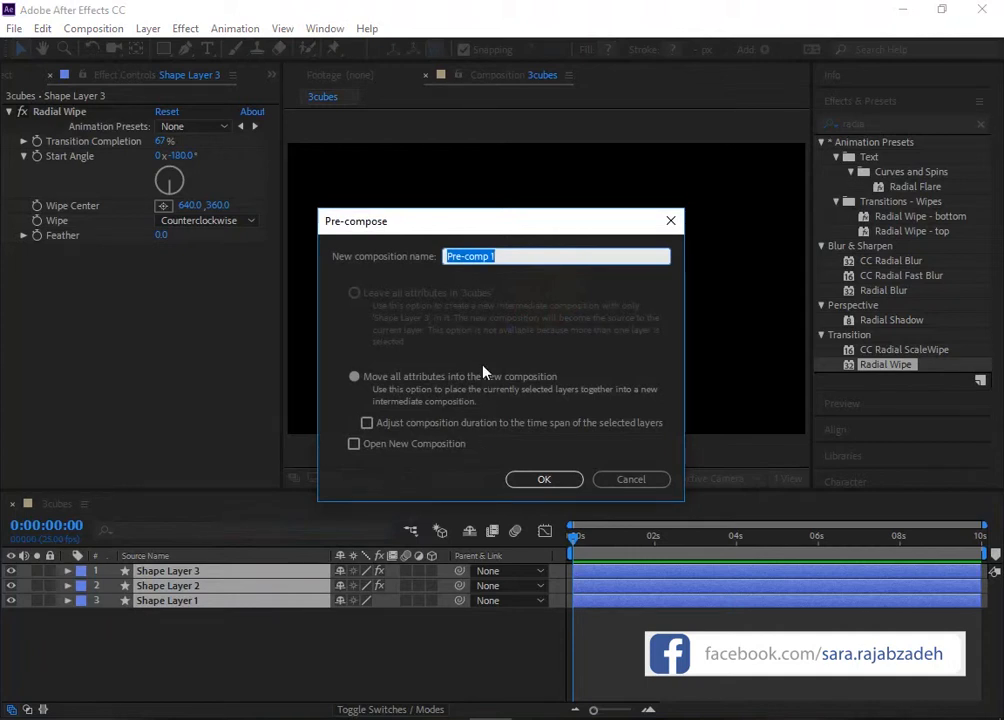
text(Cube)
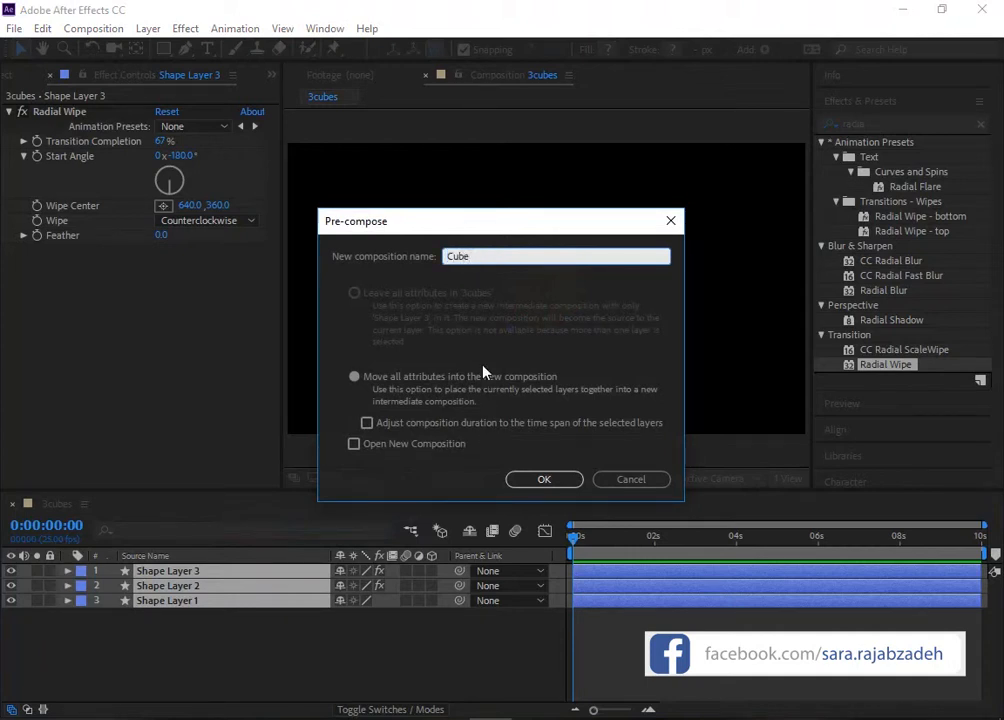
key(Return)
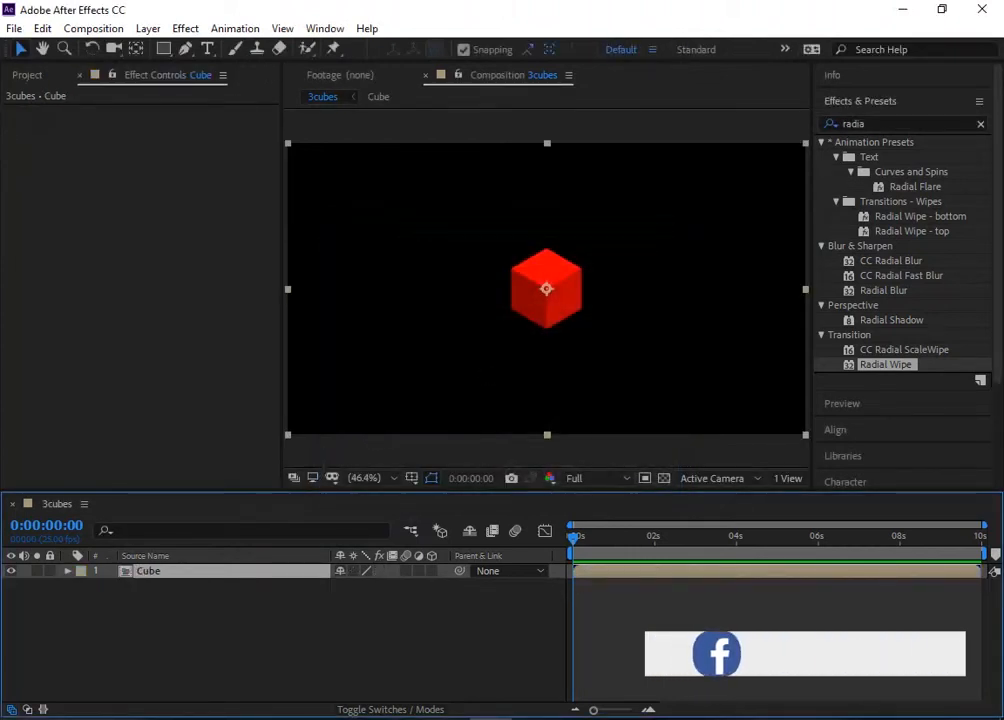
click(271, 612)
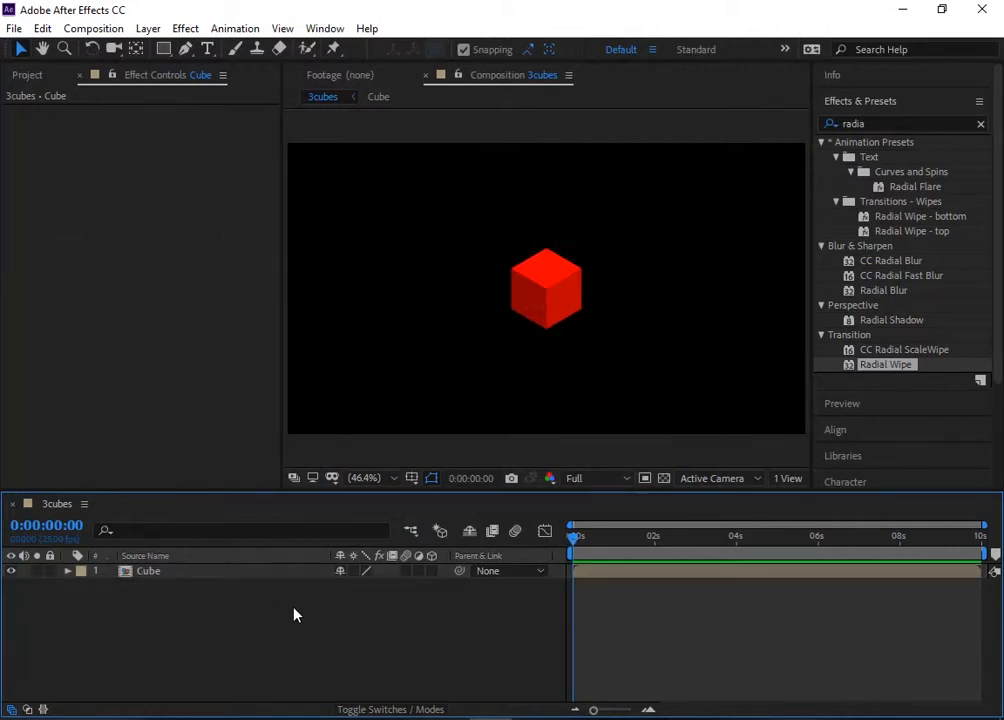
Create a new empty shape layer above Cube and add a Polystar path to it.
right_click(295, 614)
mouse_move(381, 419)
click(567, 541)
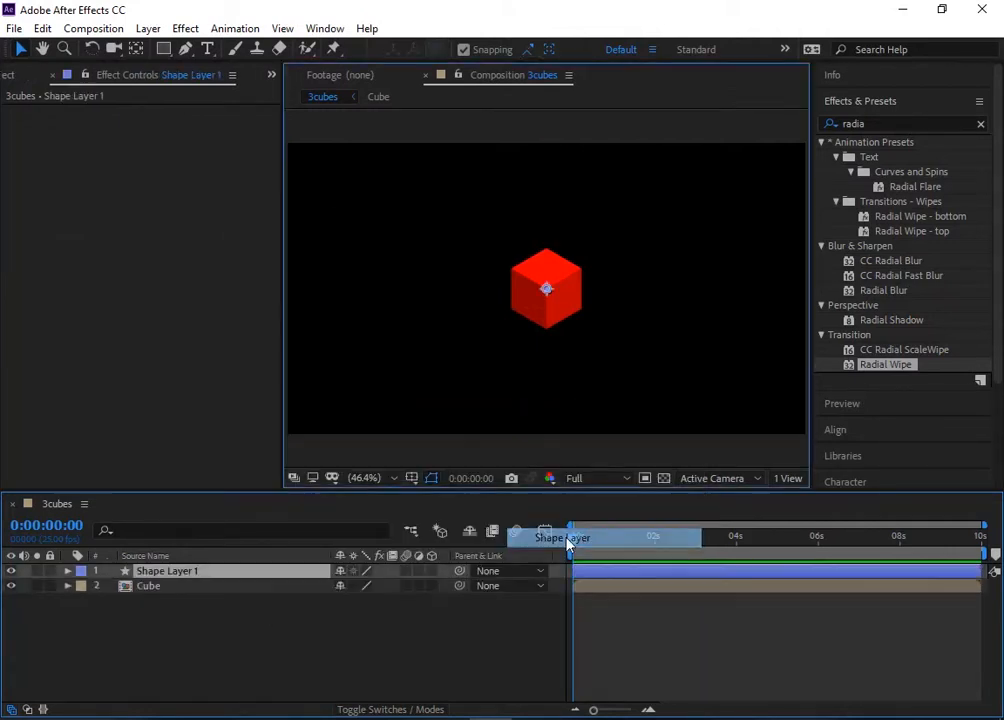
click(68, 570)
click(445, 587)
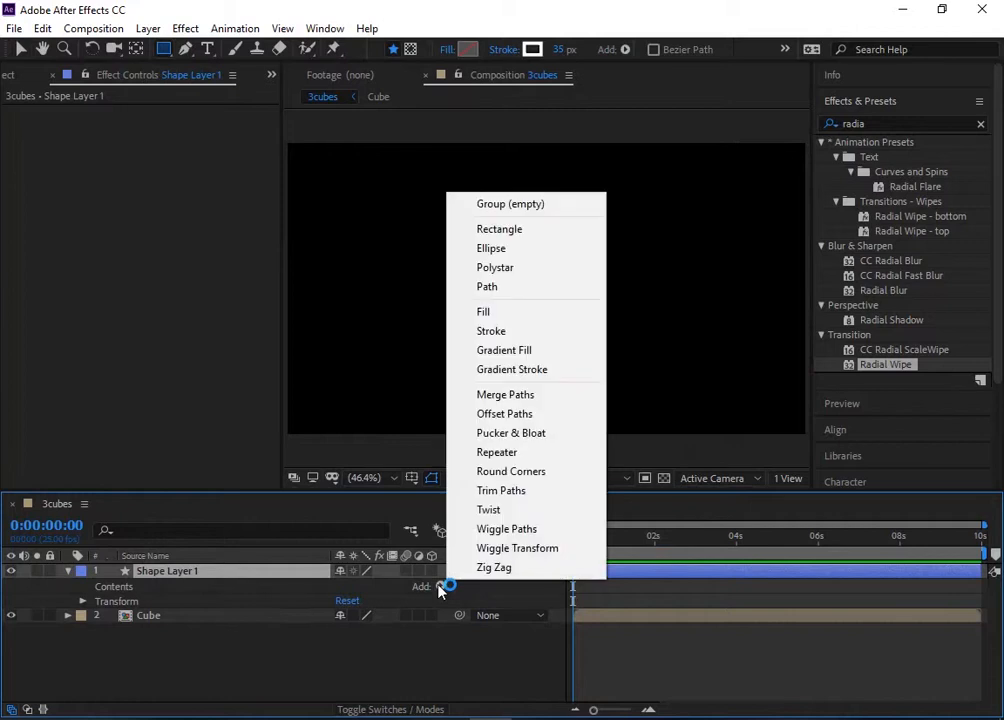
click(505, 268)
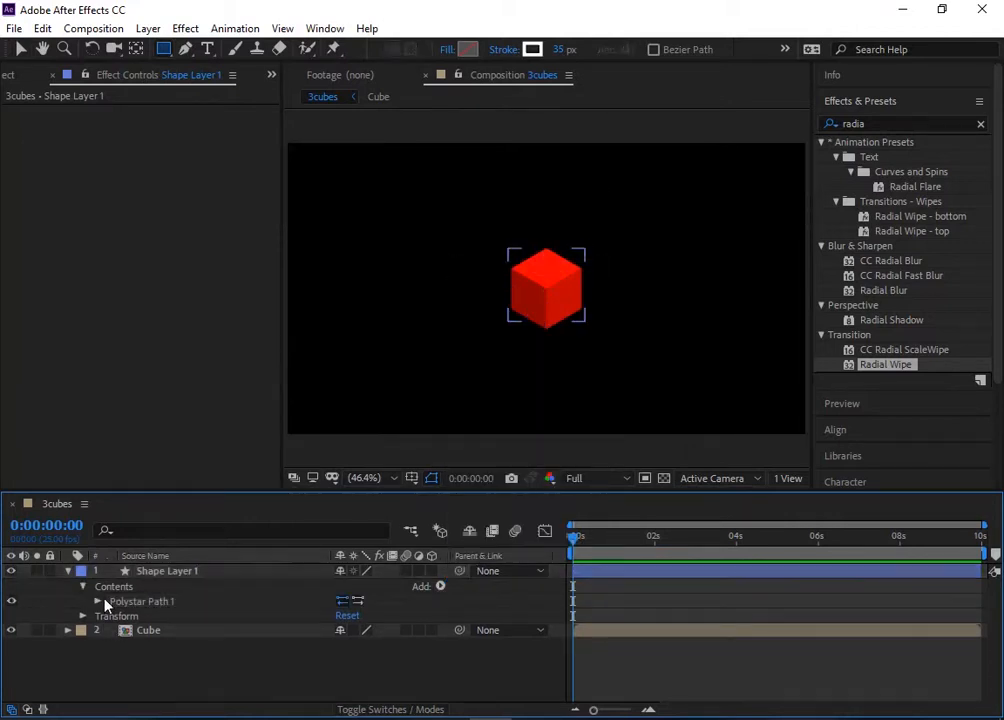
Change the polystar path's type to Polygon and set its points to 6.
click(98, 601)
click(372, 592)
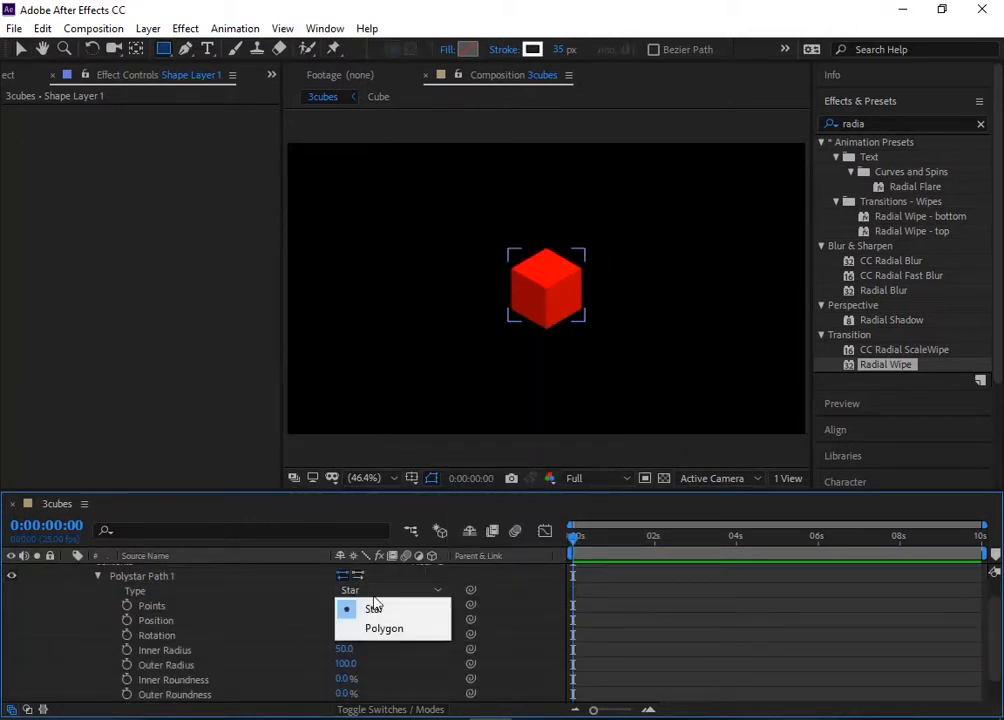
click(372, 627)
click(345, 605)
text(6)
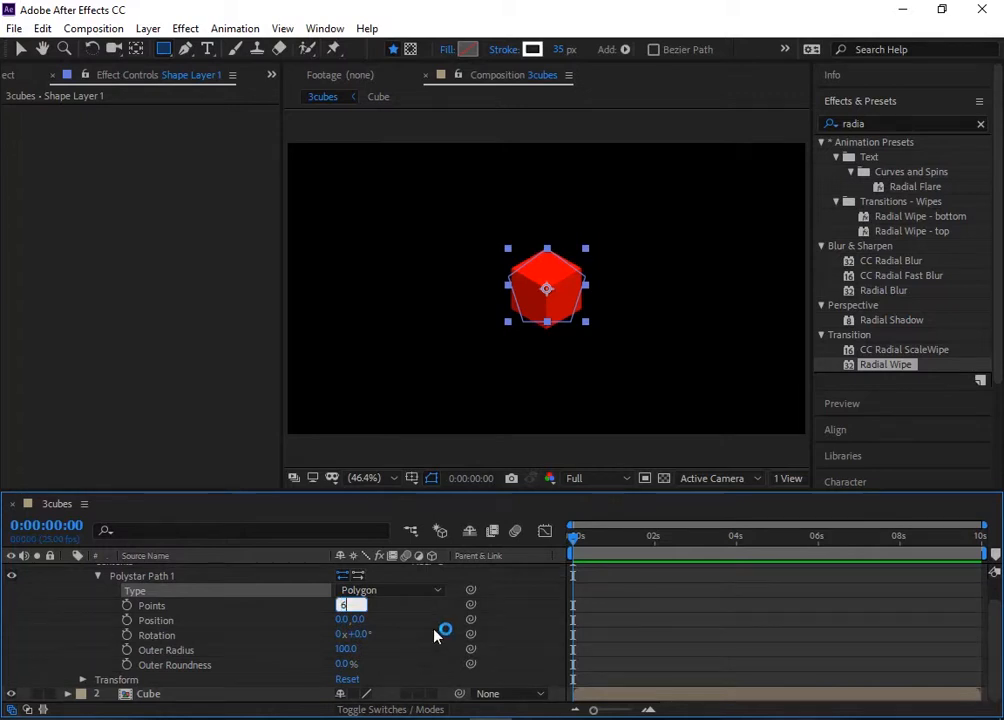
click(436, 632)
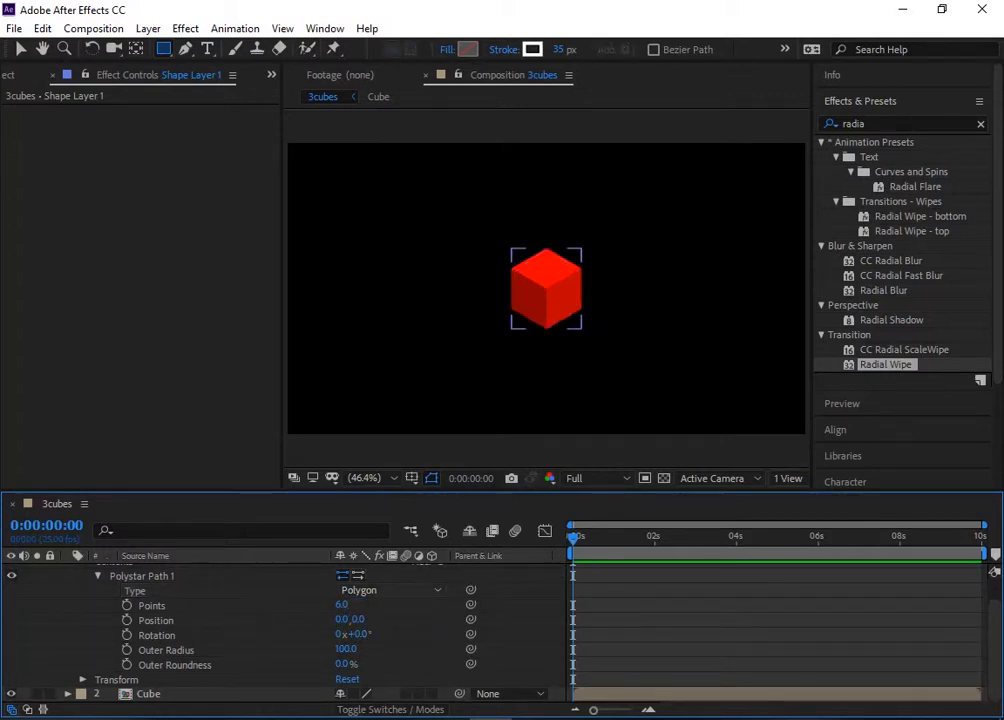
Add a stroke to the hexagon shape layer and expand the stroke's properties.
scroll(446, 585, up, 1)
click(441, 586)
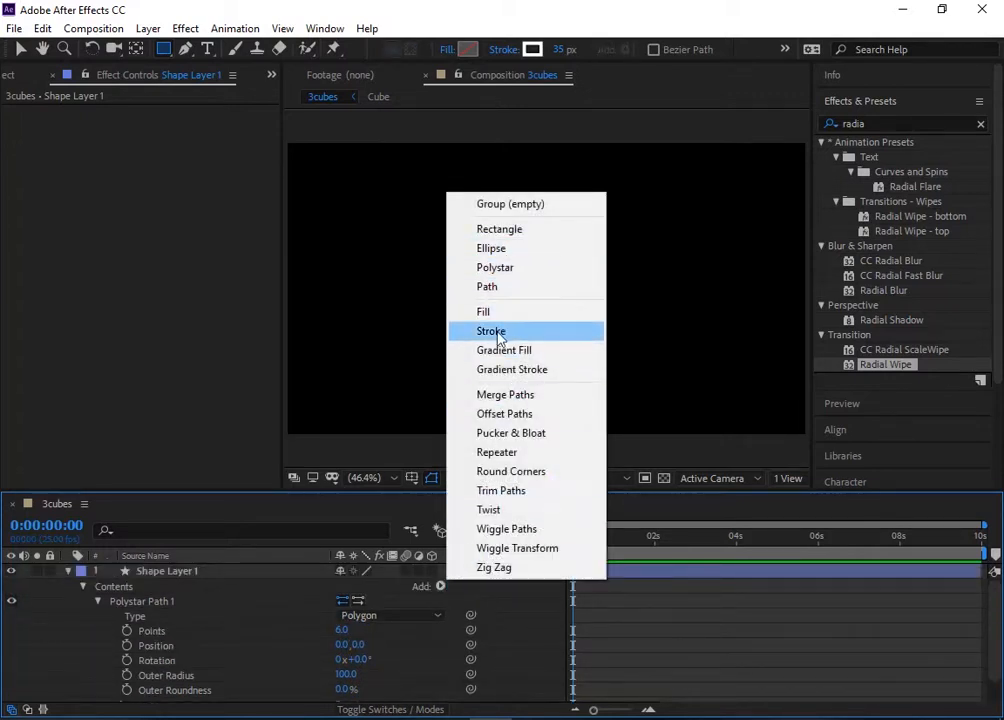
click(491, 331)
scroll(385, 632, down, 1)
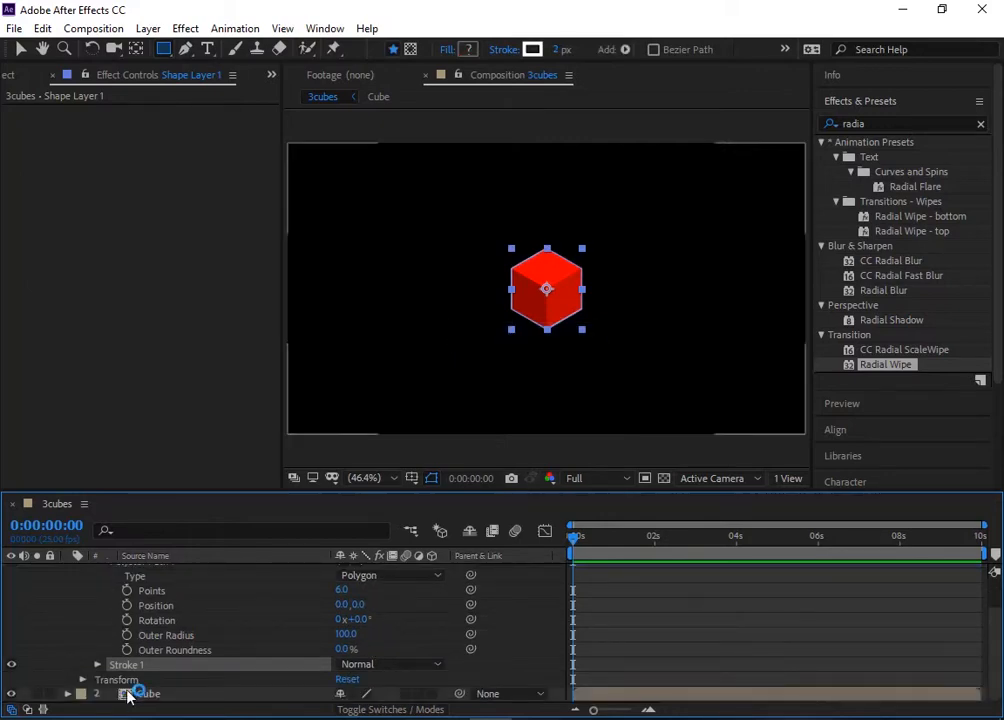
click(97, 664)
Set the hexagon outline's stroke width to 15.
scroll(270, 652, down, 2)
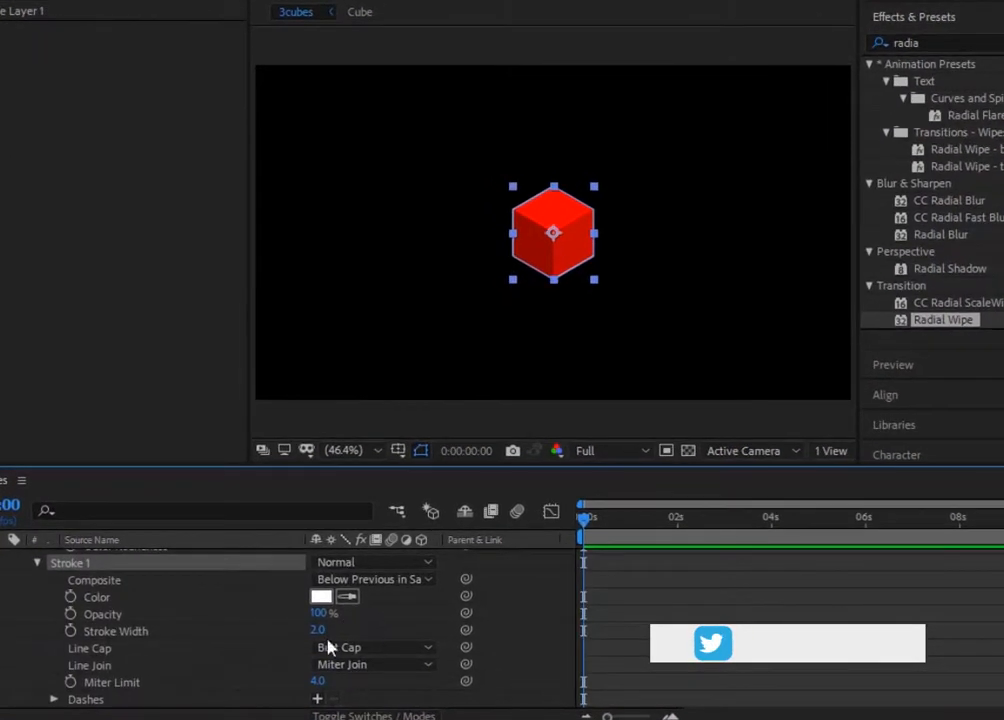
click(317, 630)
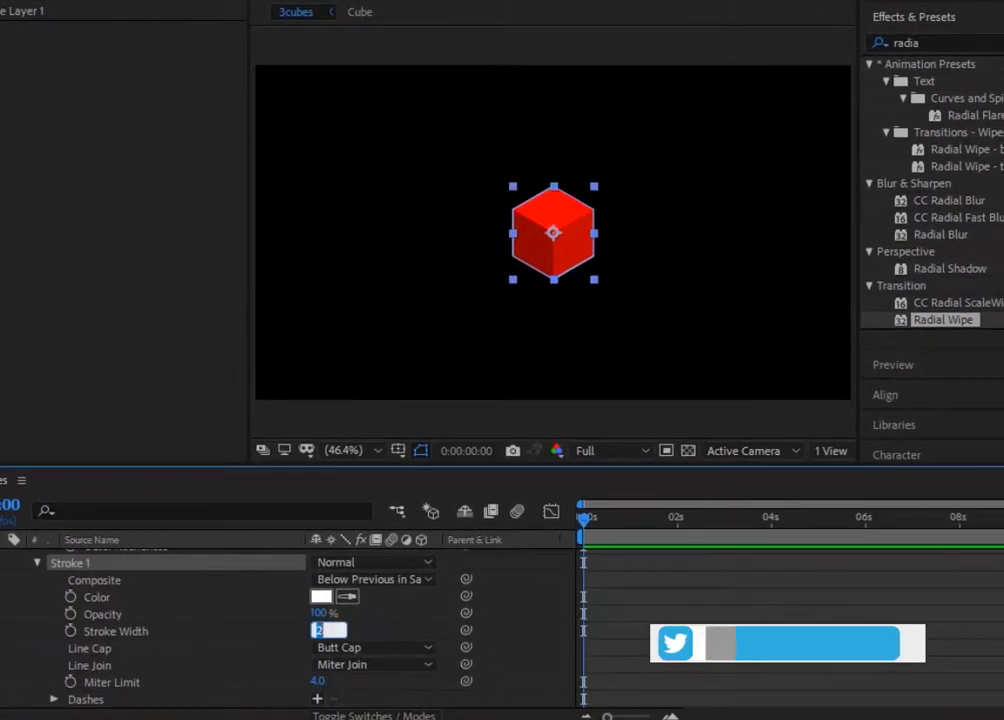
key(Up)
key(Up)
key(Up)
key(Up)
key(Up)
key(Up)
key(Up)
key(Up)
key(Up)
key(Up)
key(Up)
key(Up)
key(Up)
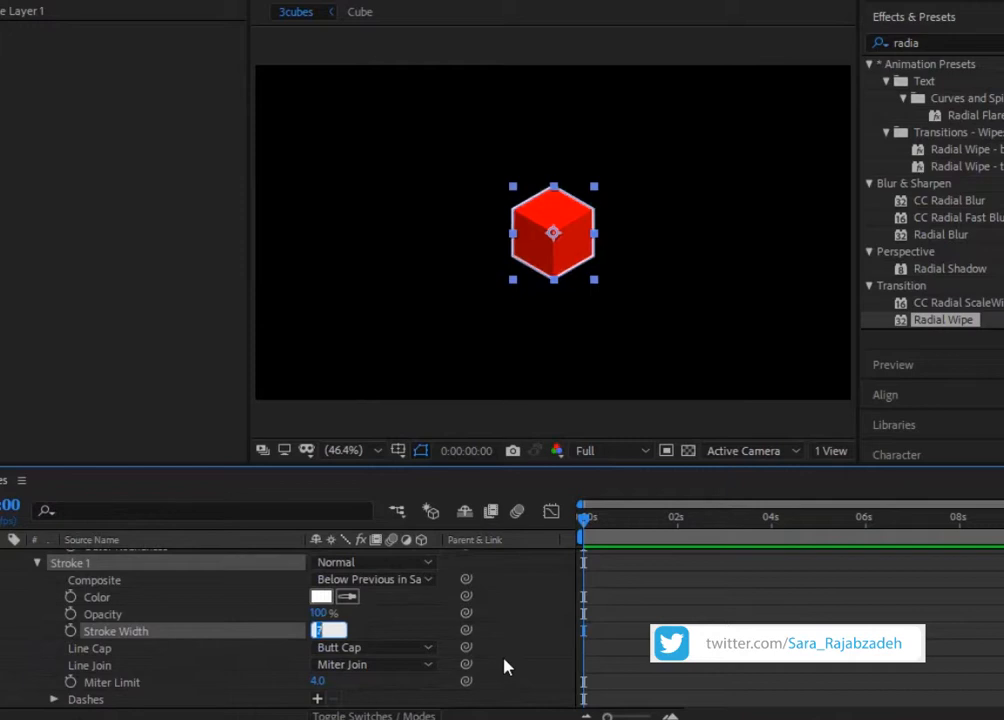
key(Down)
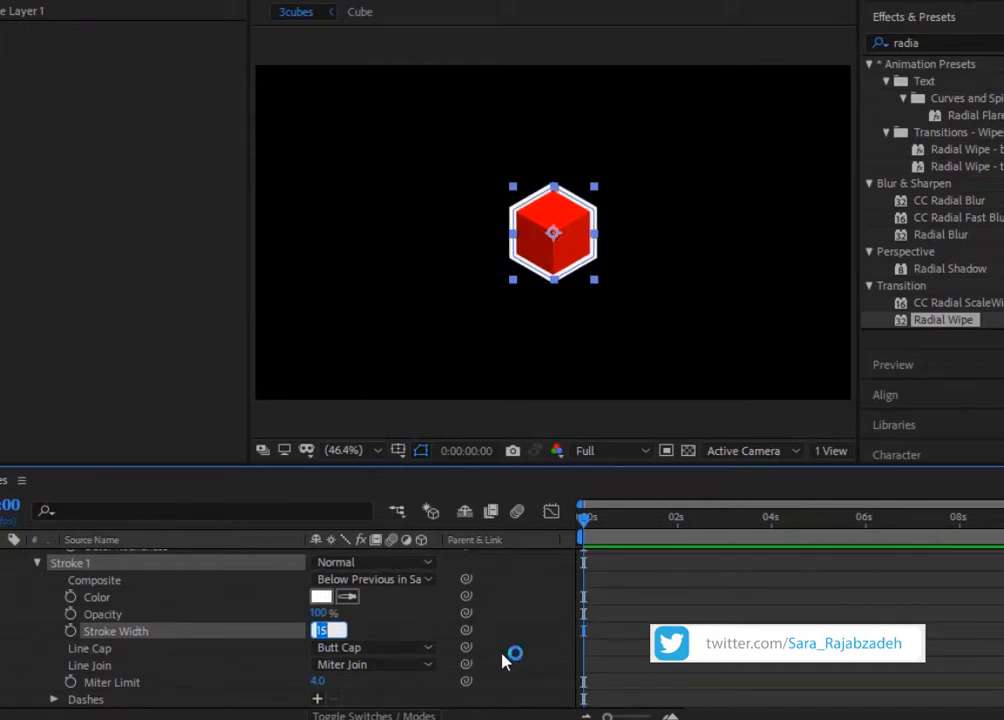
scroll(383, 643, up, 5)
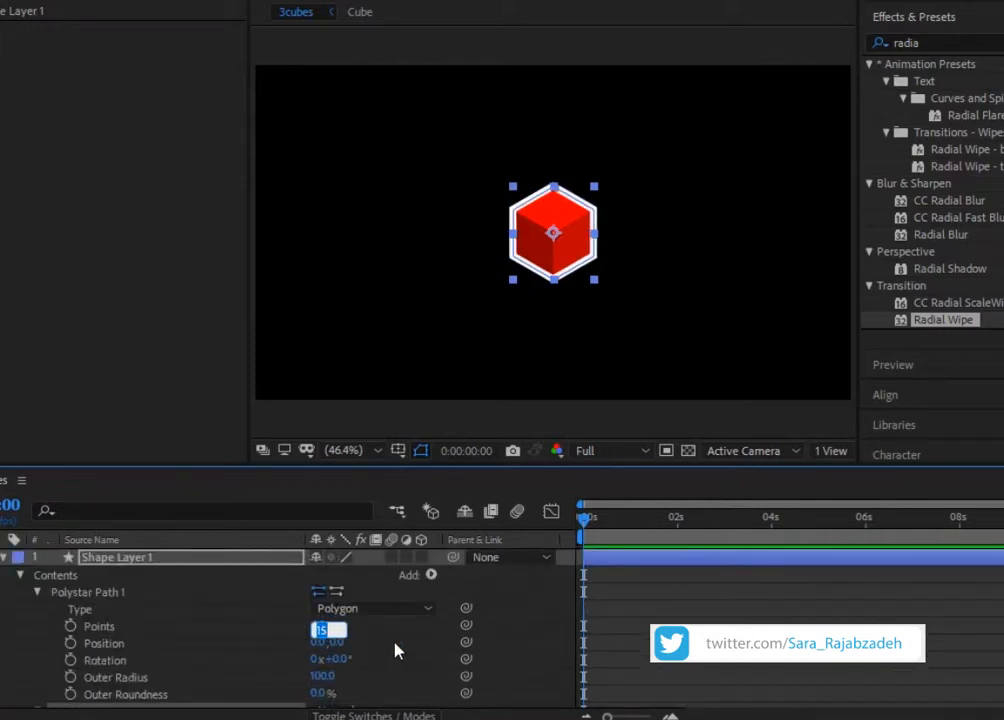
scroll(234, 658, down, 5)
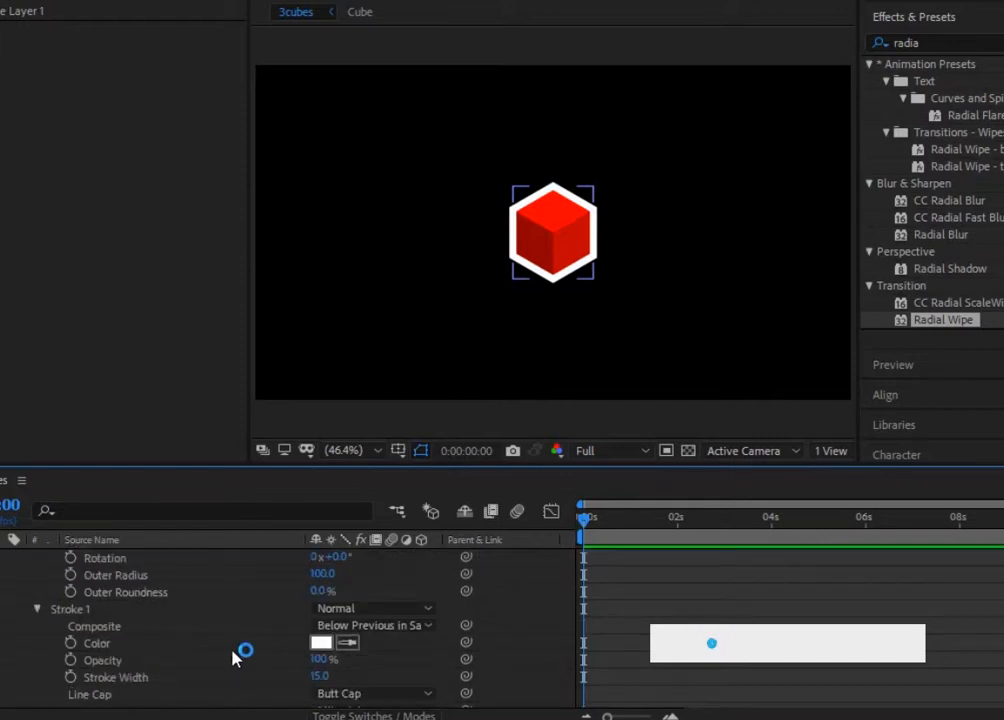
scroll(233, 654, up, 3)
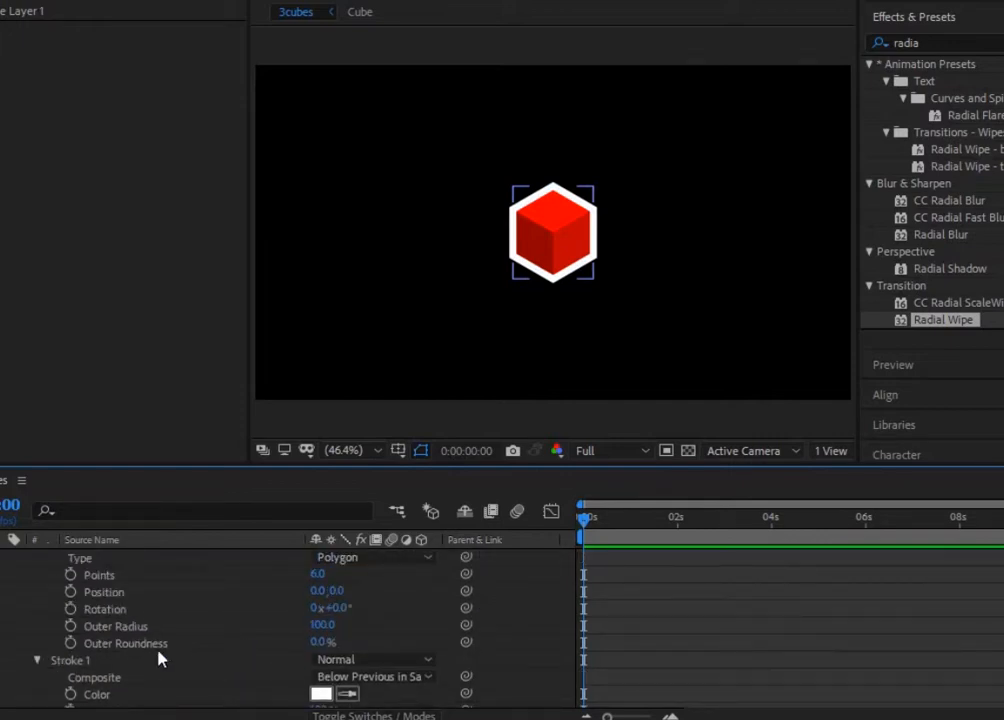
Set the hexagon outline layer's scale to 100% and keyframe it at 0:00:00:14.
scroll(370, 640, up, 3)
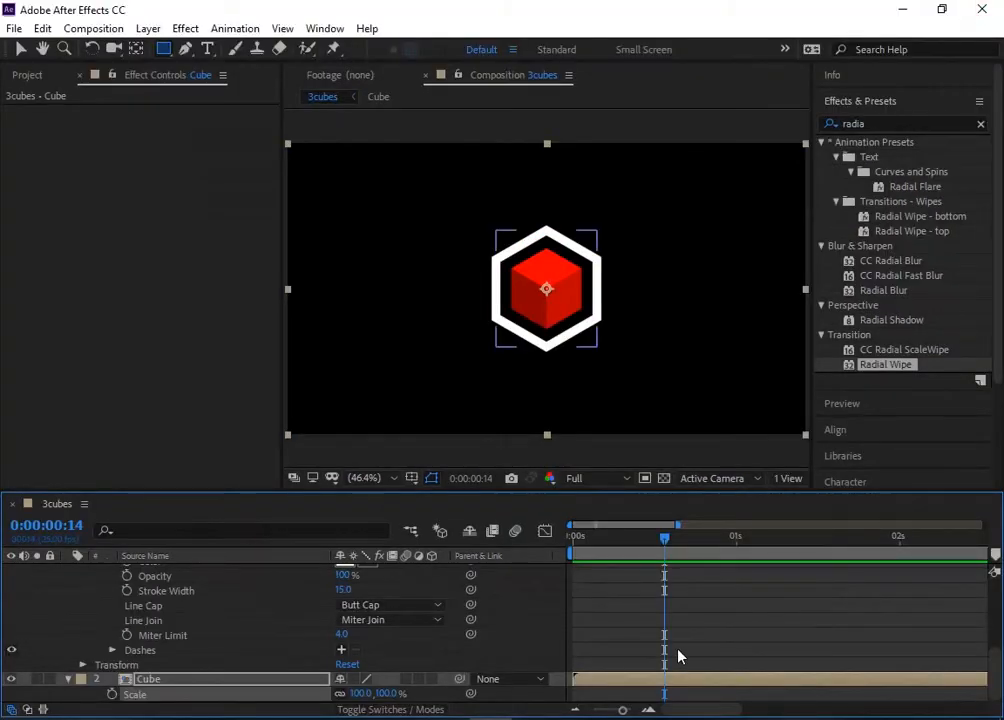
scroll(420, 645, up, 3)
scroll(330, 645, down, 3)
click(83, 666)
scroll(330, 672, down, 1)
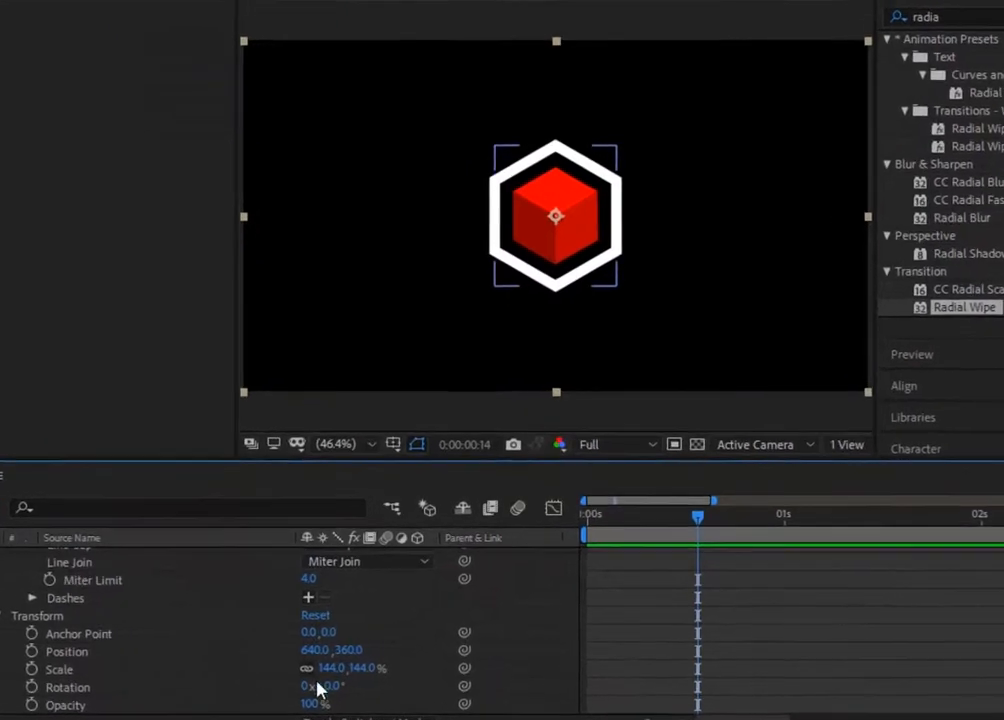
click(365, 665)
text(1)
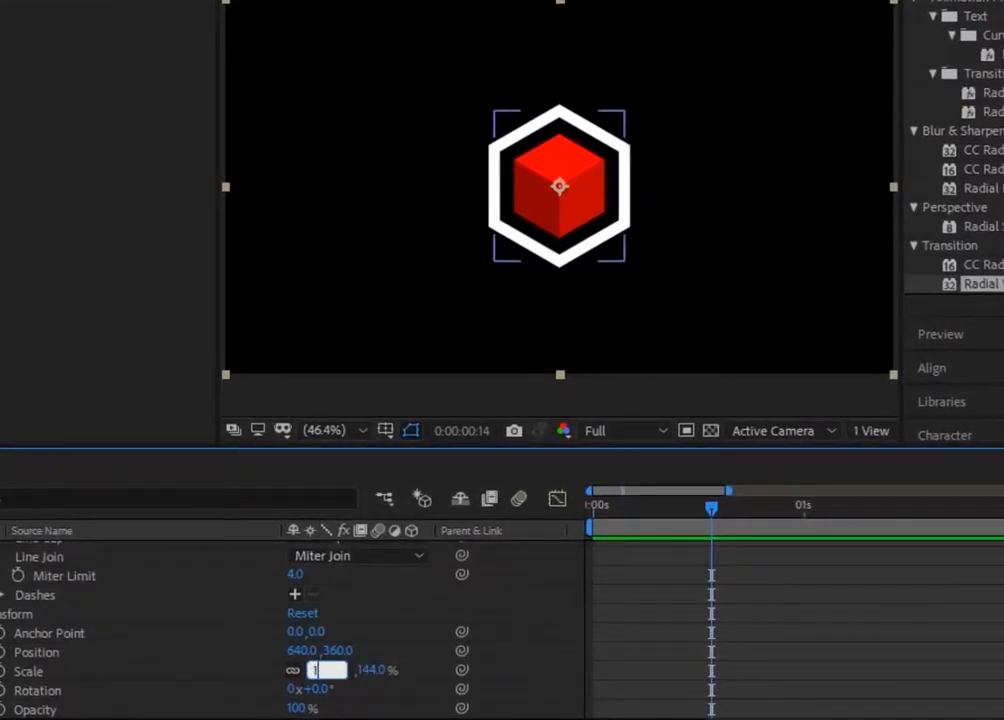
key(Return)
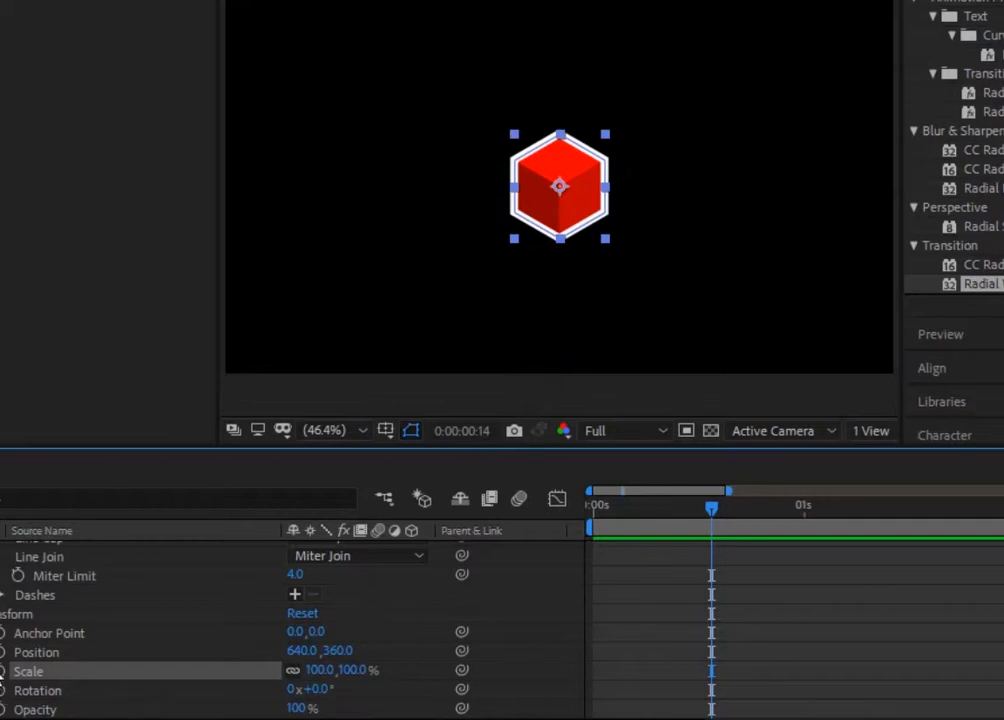
click(1, 672)
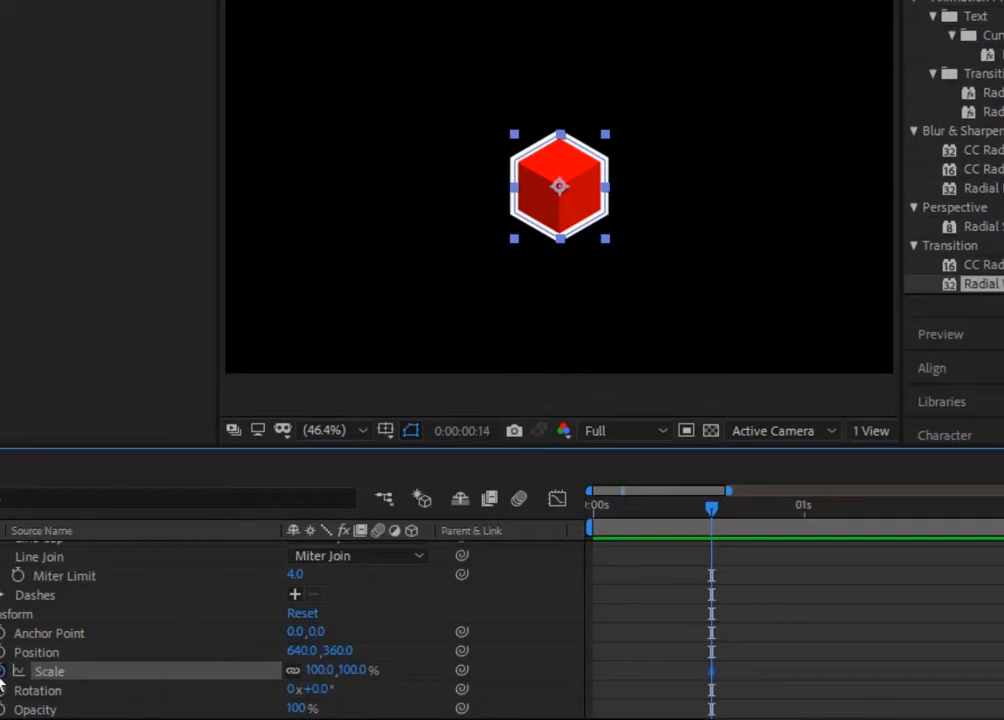
Set the hexagon outline layer's scale to 144% at 0:00:01:14.
click(924, 522)
click(319, 670)
text(144)
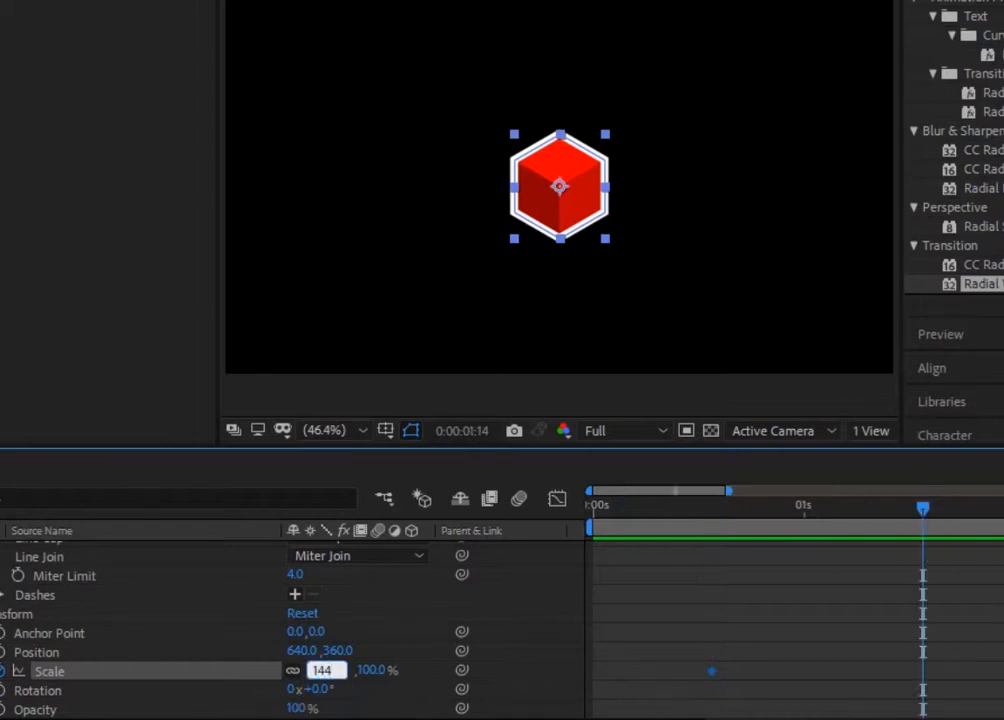
key(Return)
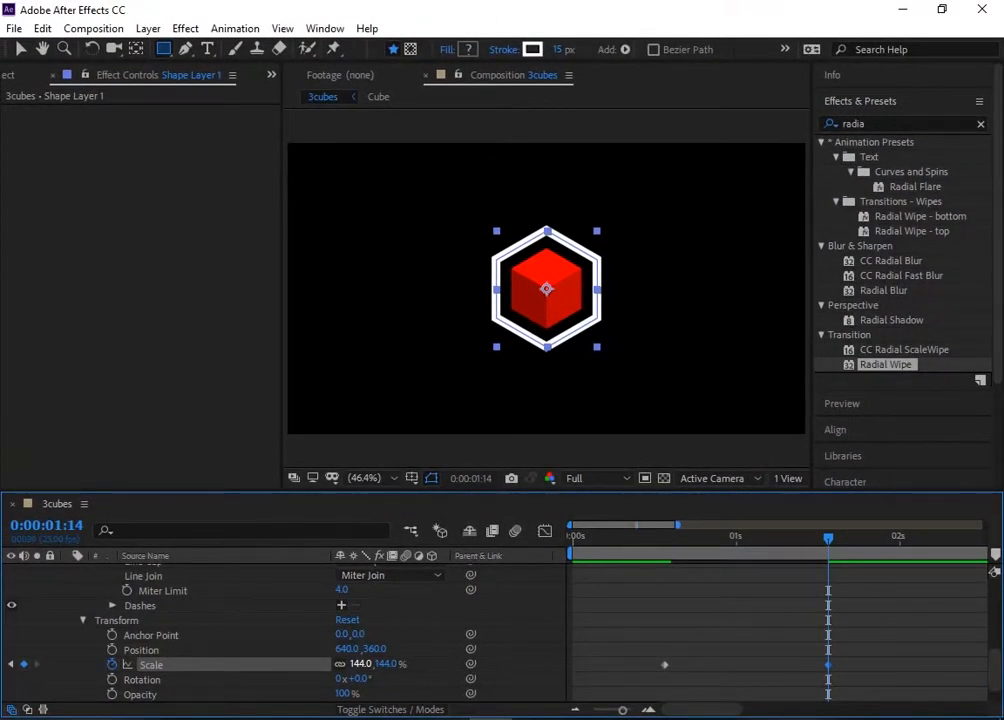
Set the hexagon outline layer's rotation to 147° and keyframe it at the first scale keyframe, 0:00:00:14.
click(11, 664)
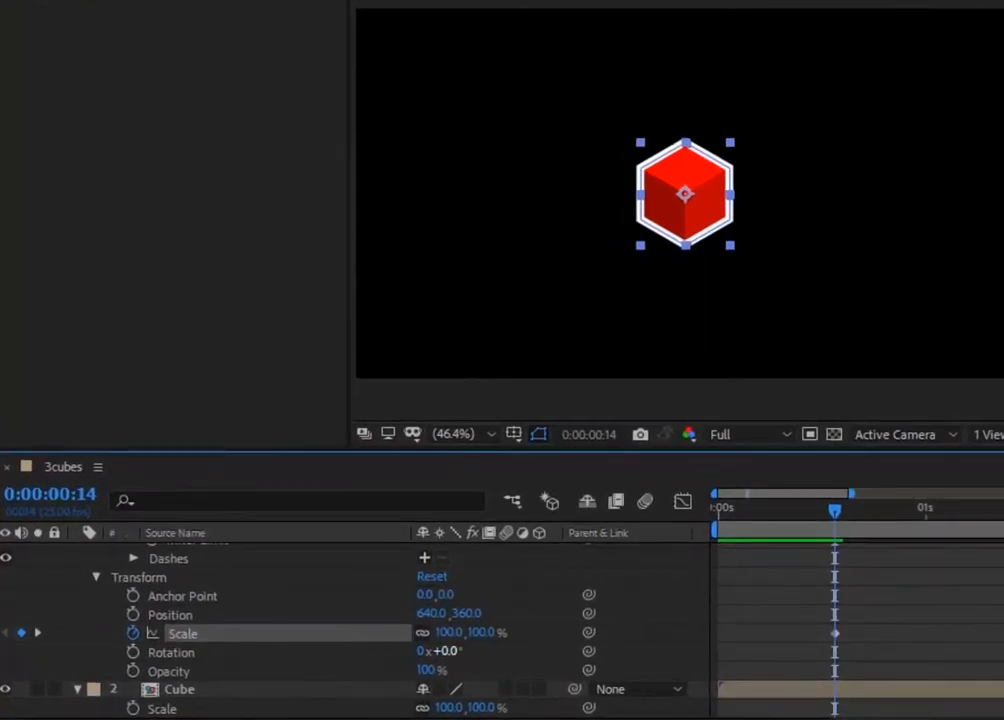
click(447, 652)
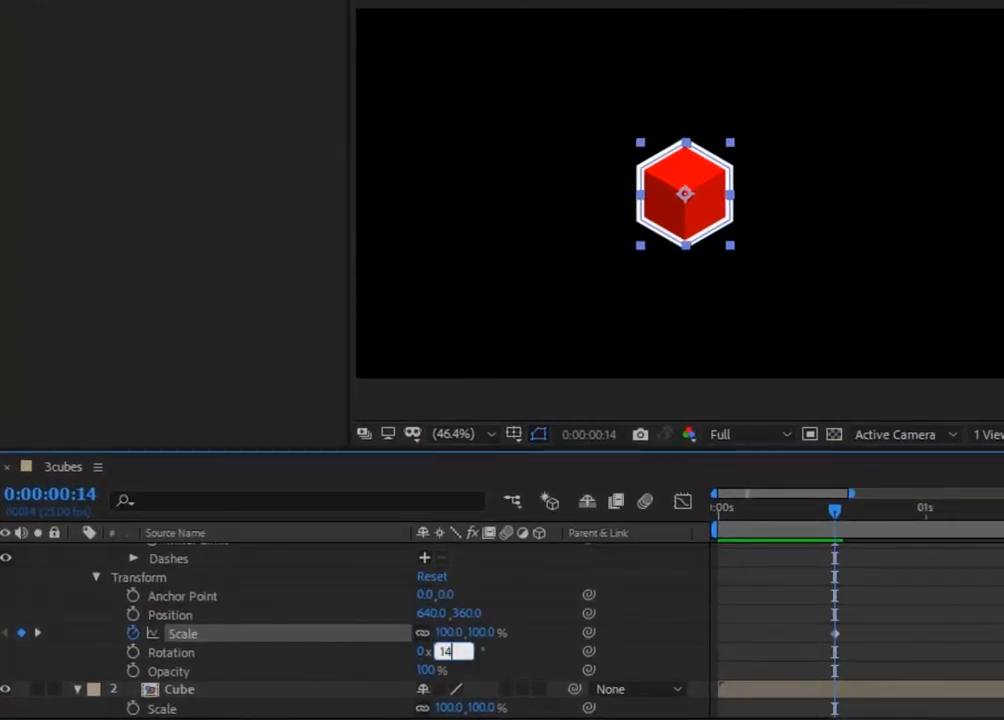
key(Return)
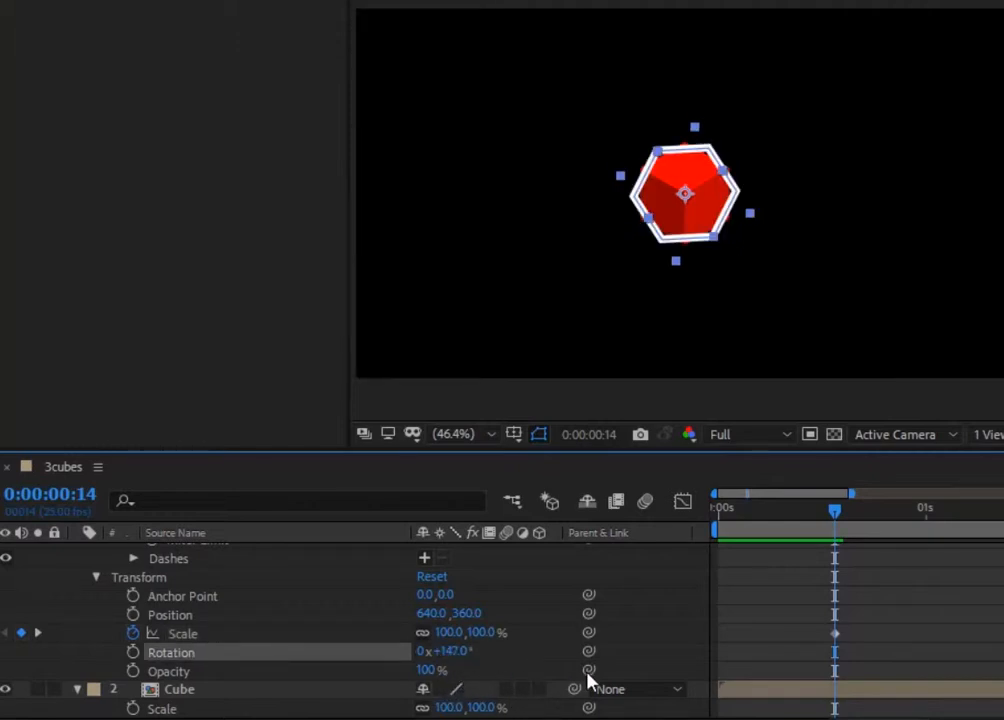
click(42, 634)
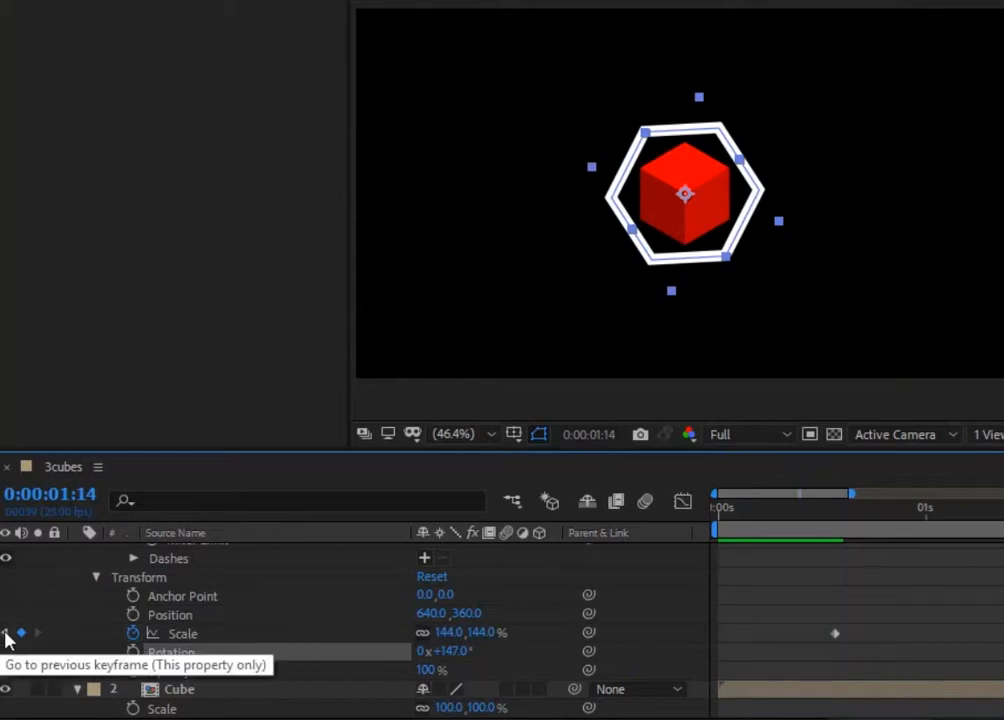
click(5, 633)
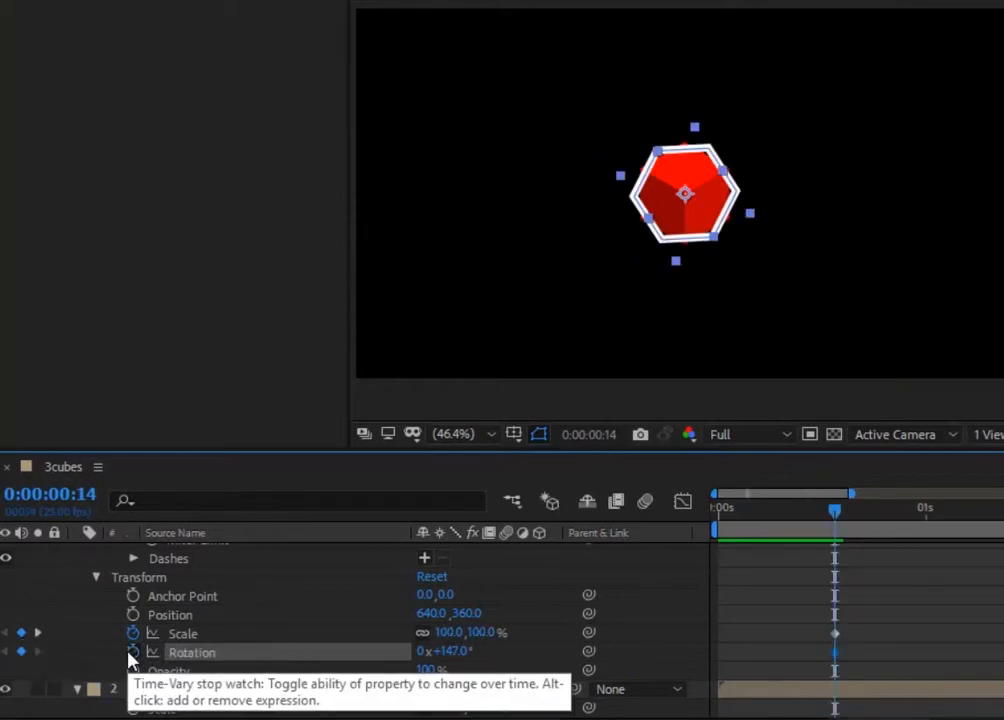
click(133, 651)
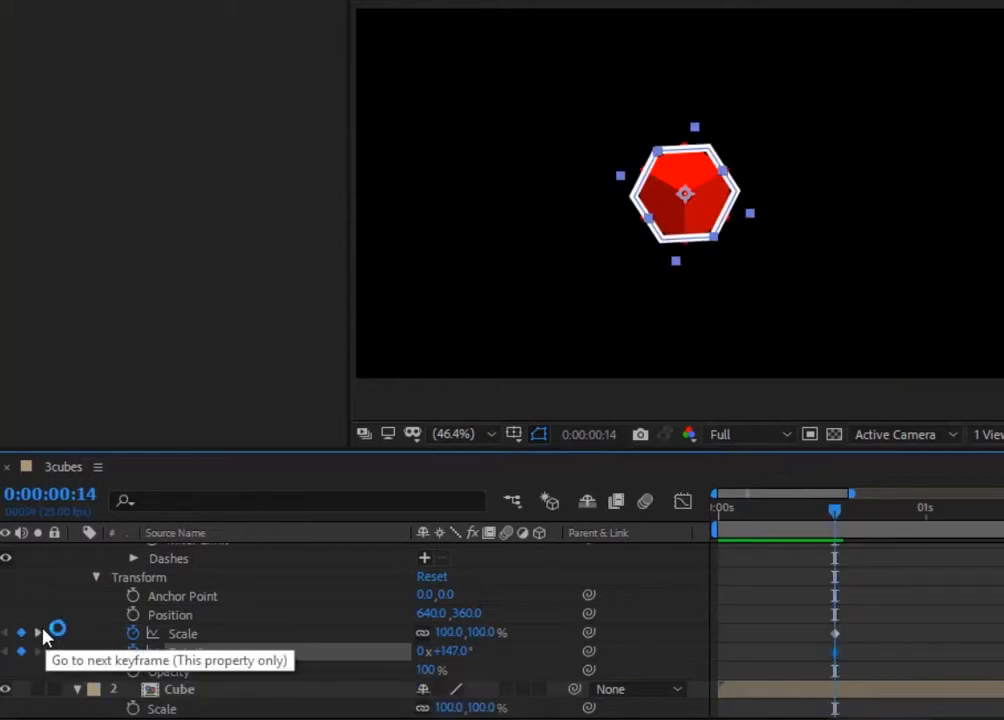
Set the outline's rotation to 0° at 0:00:01:14 and apply Easy Ease to all its scale and rotation keyframes.
click(42, 634)
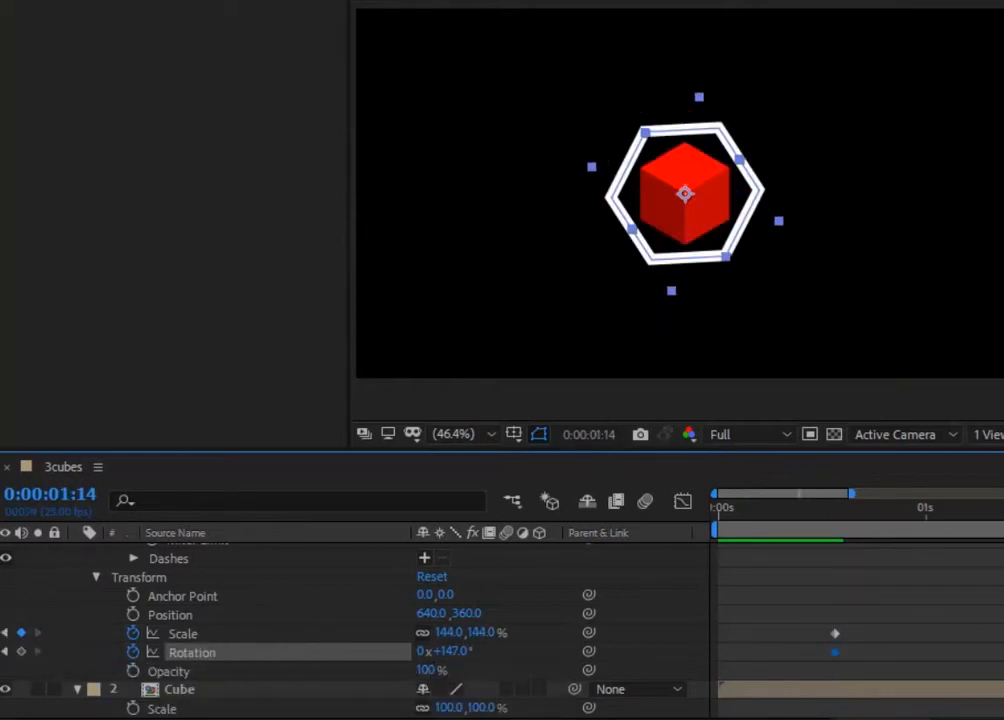
click(450, 651)
text(0)
key(Return)
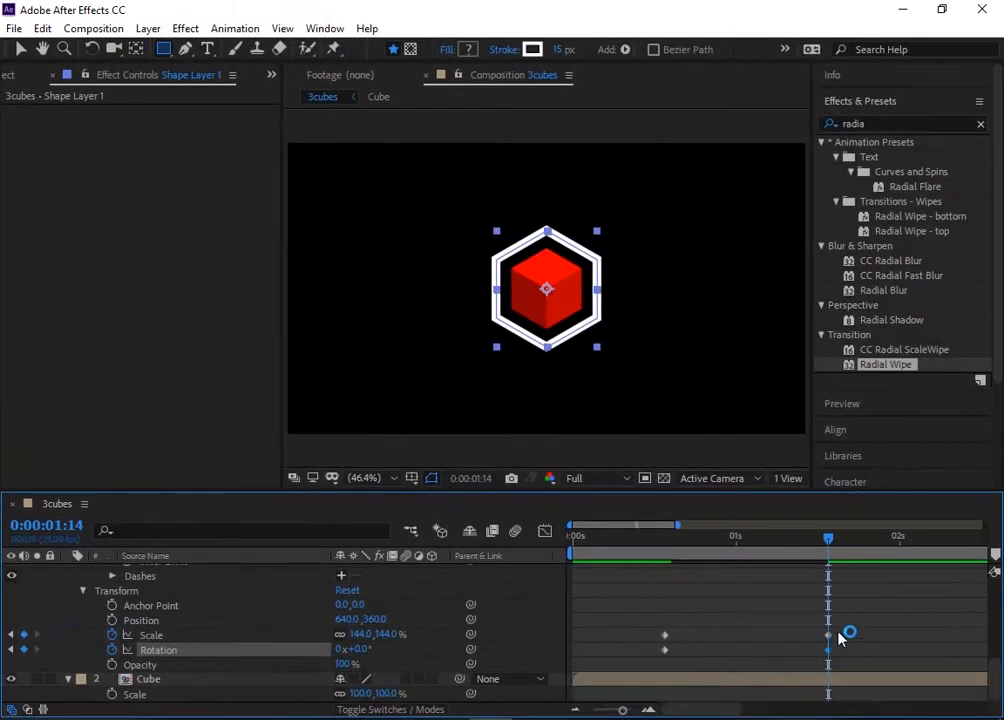
drag(905, 626, 635, 664)
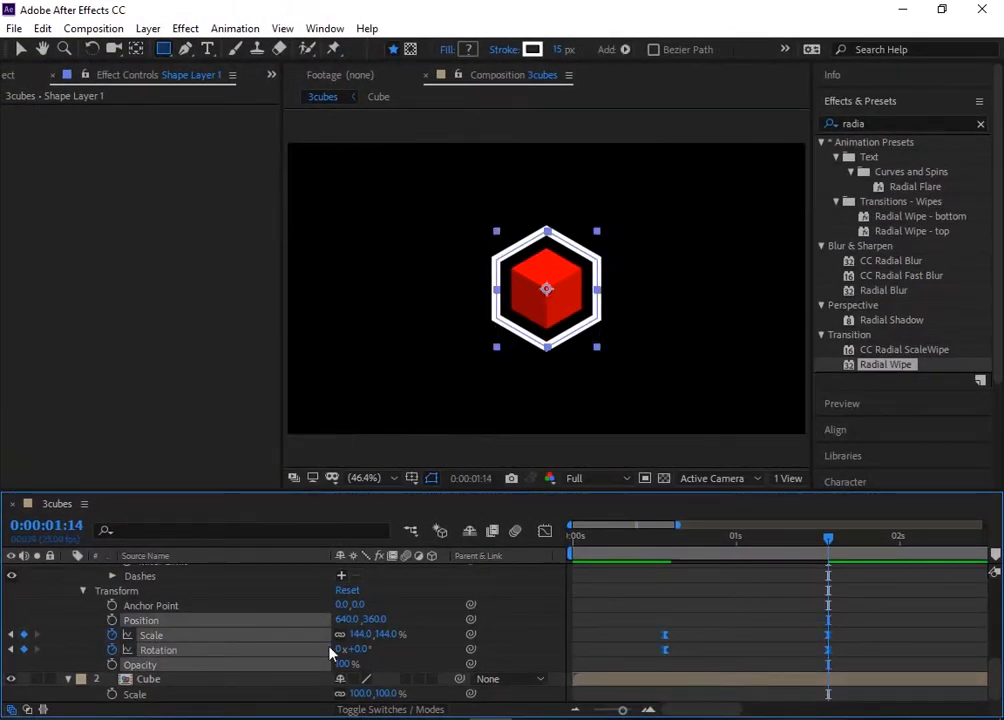
click(432, 602)
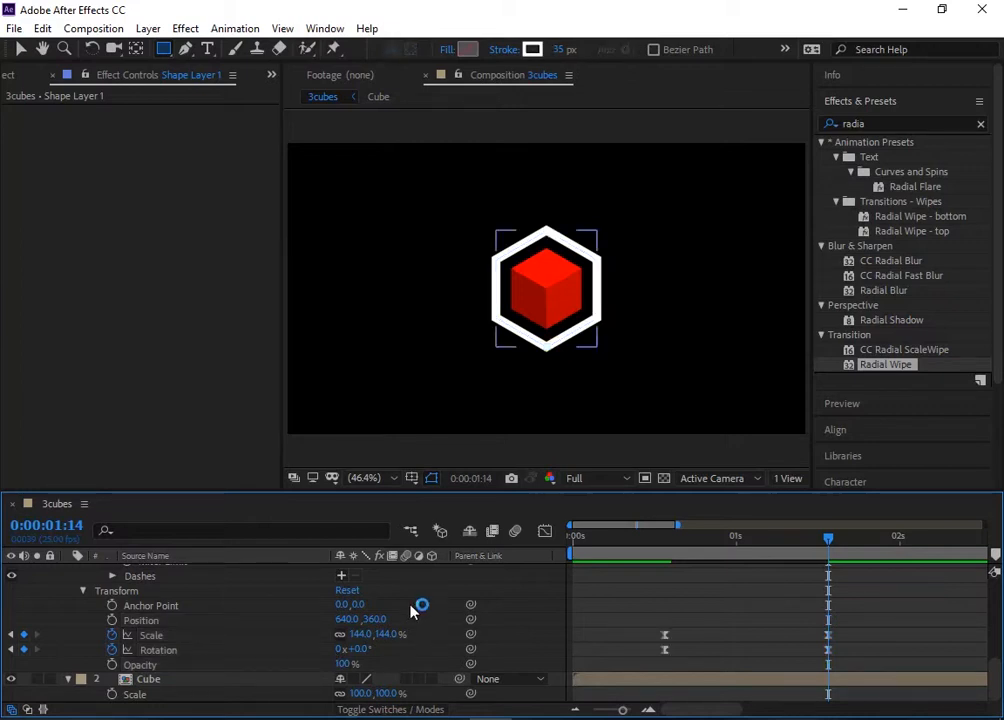
Add Trim Paths to the hexagon shape layer and expand its properties.
scroll(408, 606, up, 5)
click(451, 591)
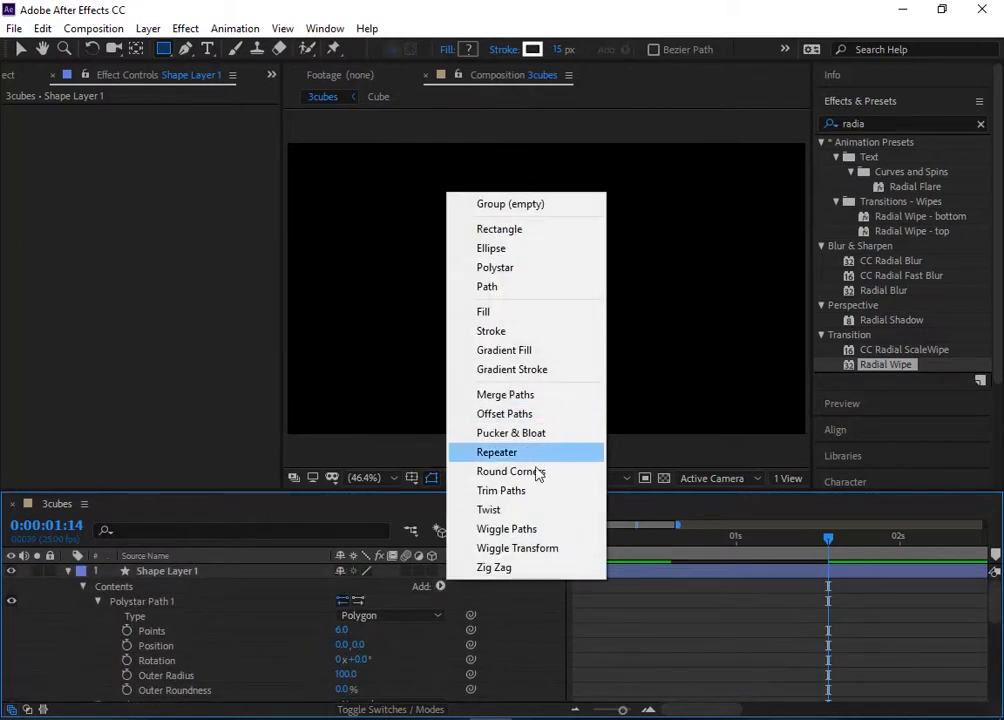
click(531, 500)
click(97, 694)
scroll(200, 650, down, 2)
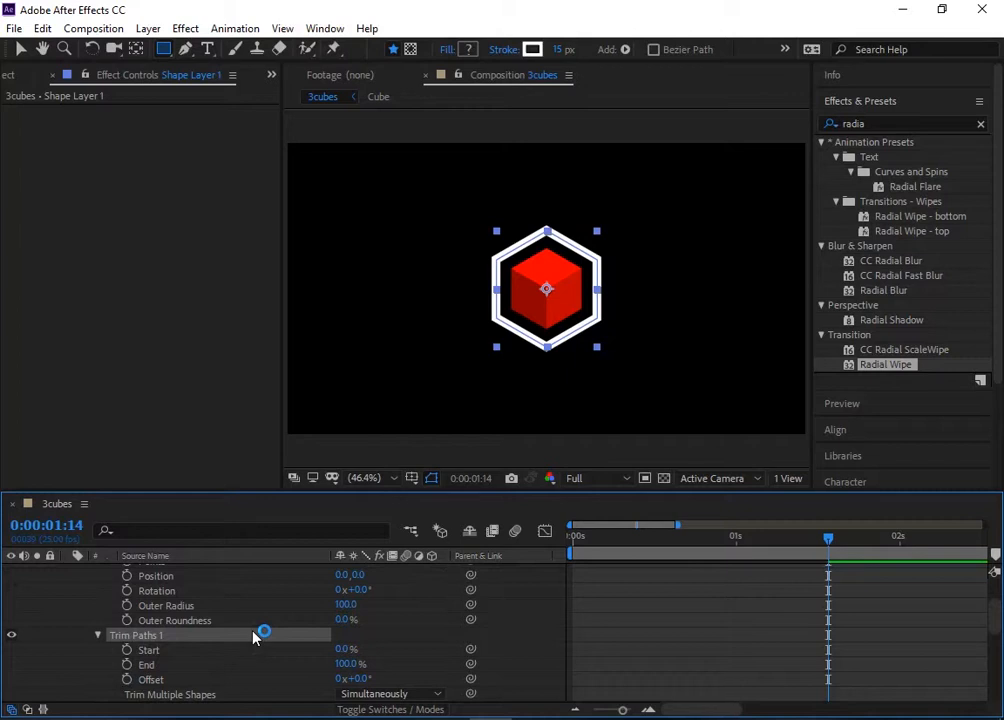
Set the End value of the hexagon's Trim Paths to 0% without keyframing it.
click(346, 664)
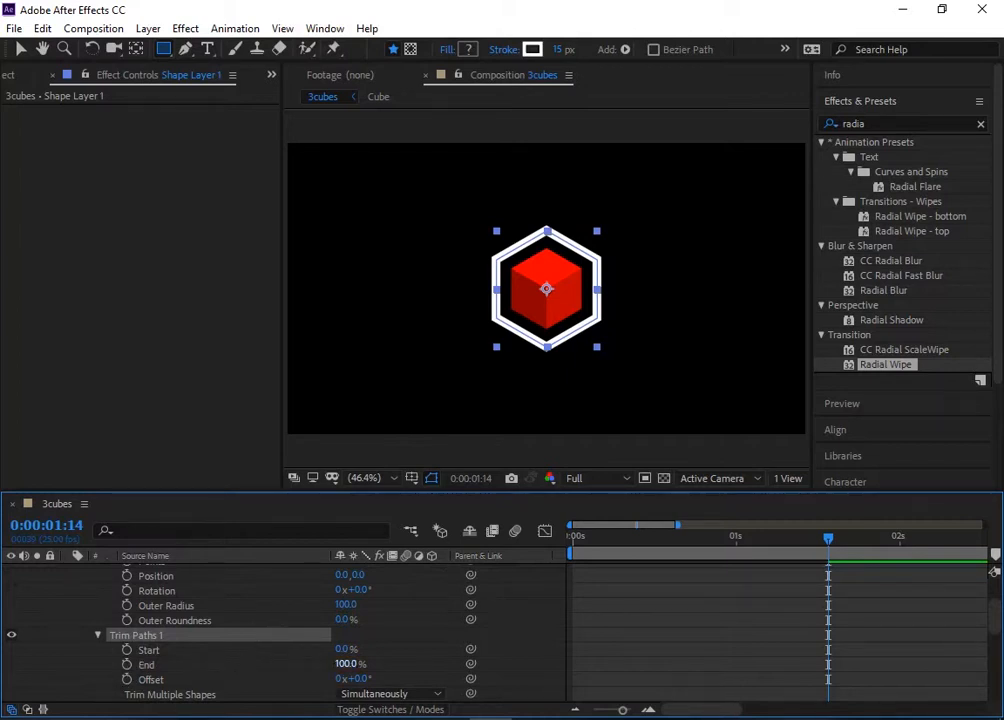
text(0)
key(Return)
click(127, 664)
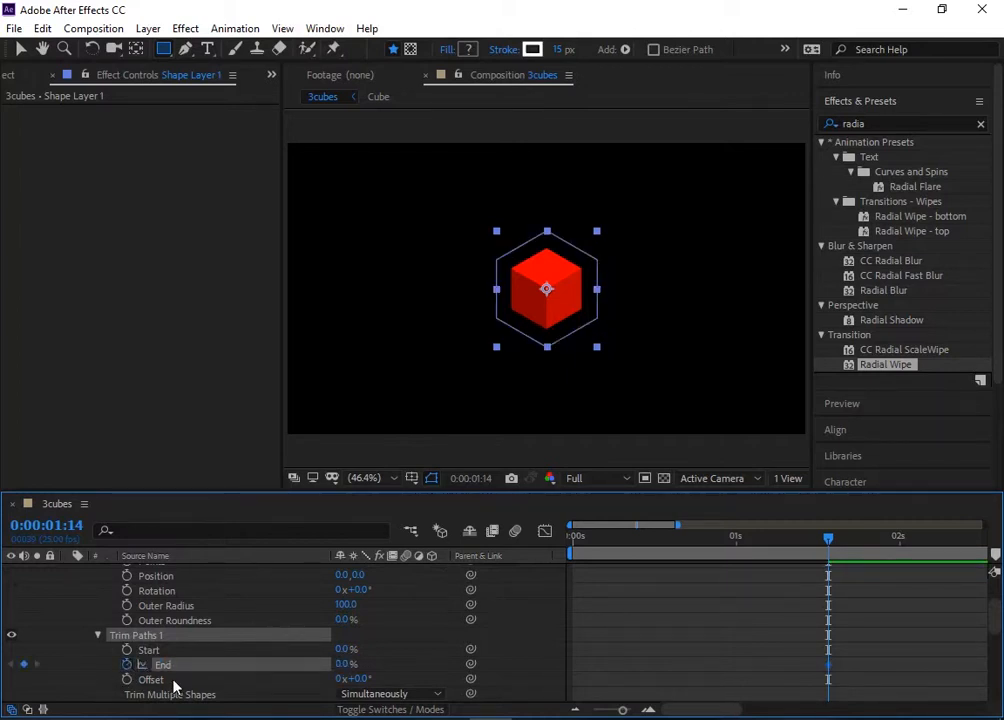
click(127, 664)
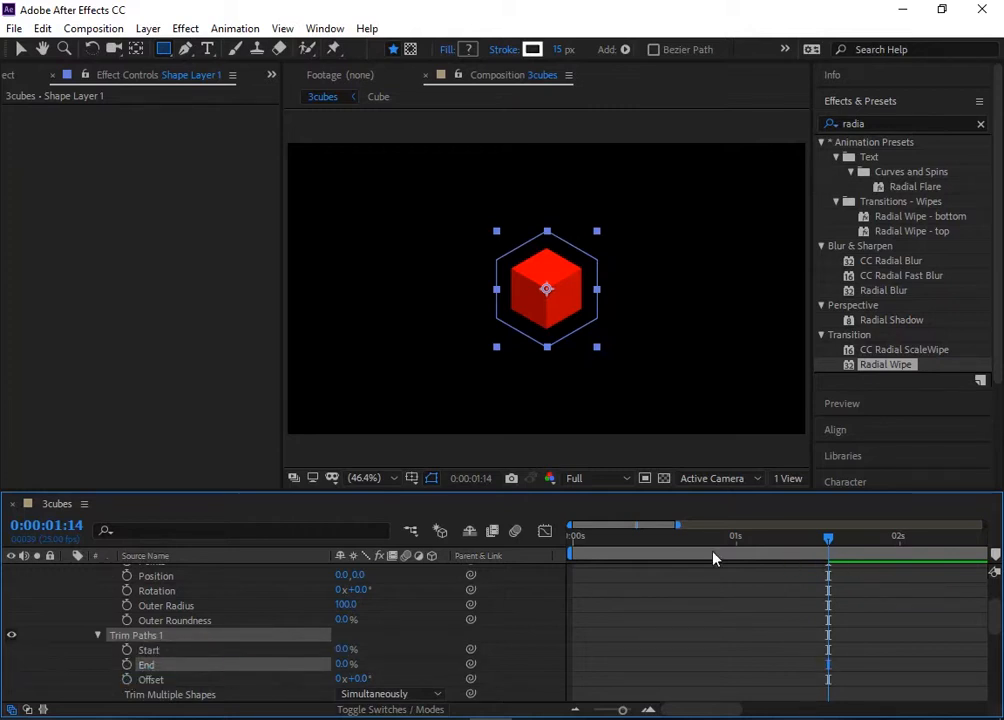
Keyframe the Trim Paths End and Offset properties at 0:00:00:14.
scroll(213, 652, down, 5)
click(11, 664)
scroll(228, 651, up, 7)
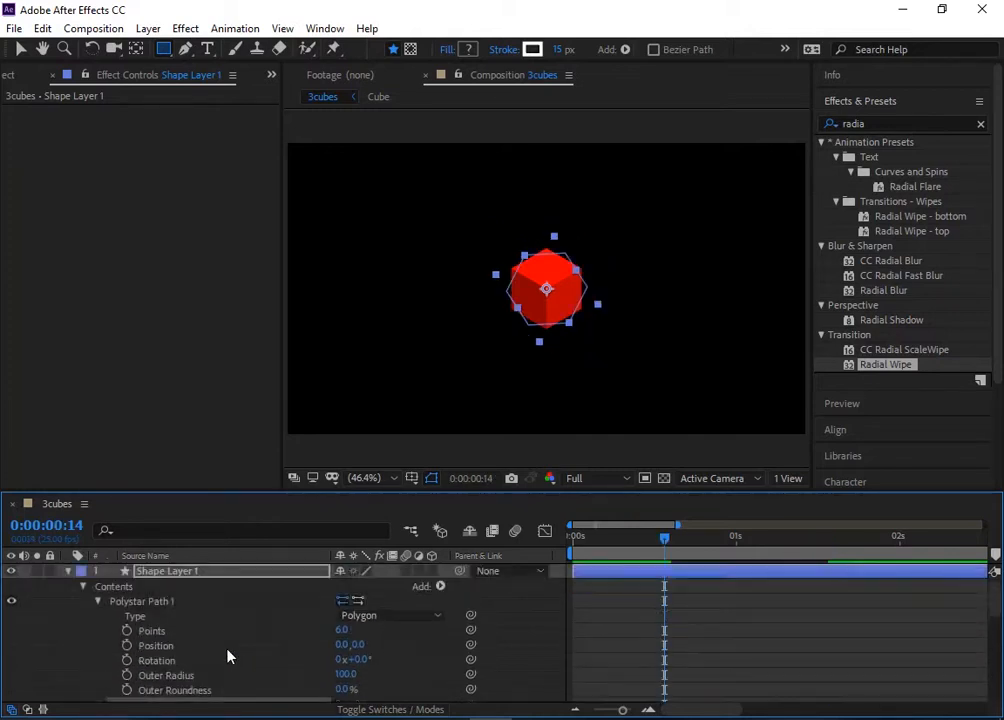
scroll(228, 656, down, 3)
click(127, 645)
click(127, 660)
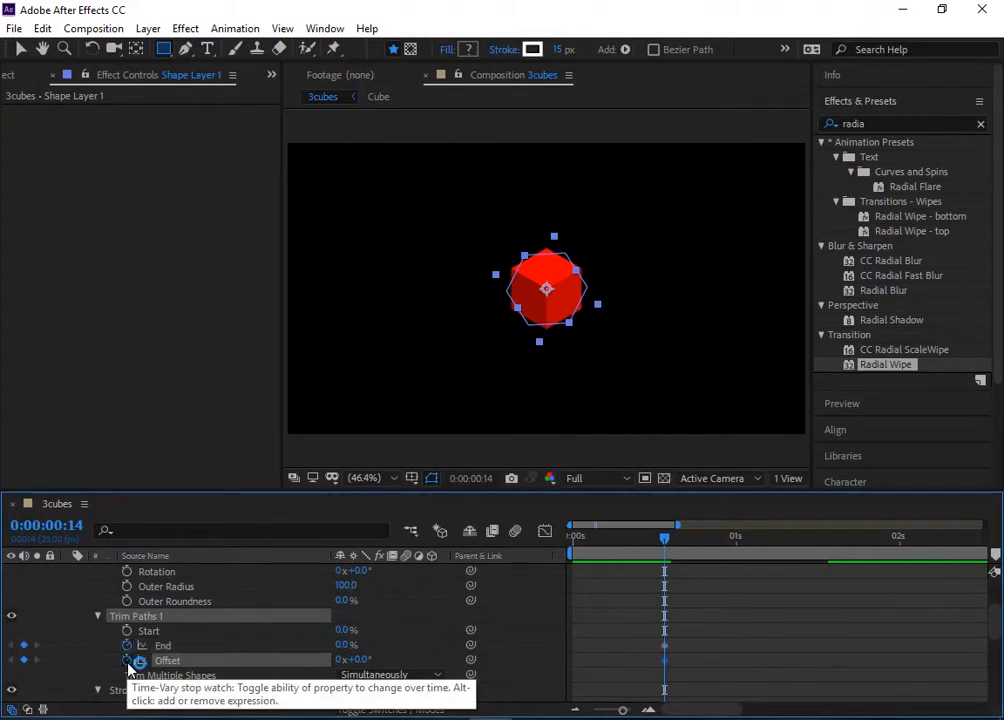
At 0:00:01:14, set the Trim Paths End to 100% and Offset to -110°, and apply Easy Ease to the trim keyframes.
scroll(123, 668, down, 4)
click(37, 688)
scroll(438, 655, up, 3)
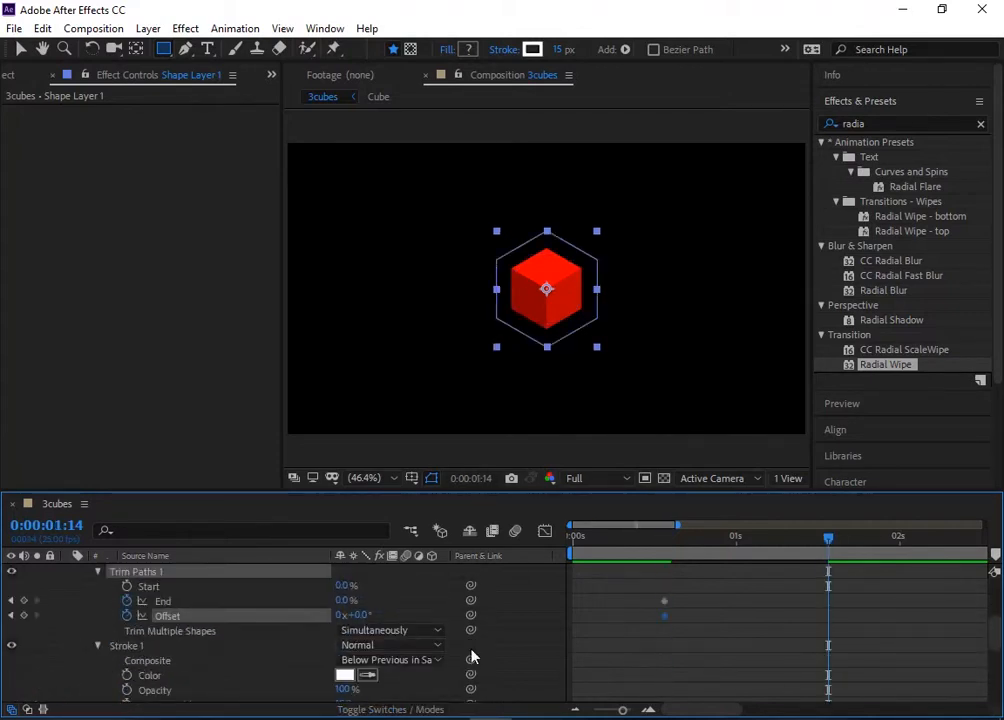
scroll(325, 633, up, 1)
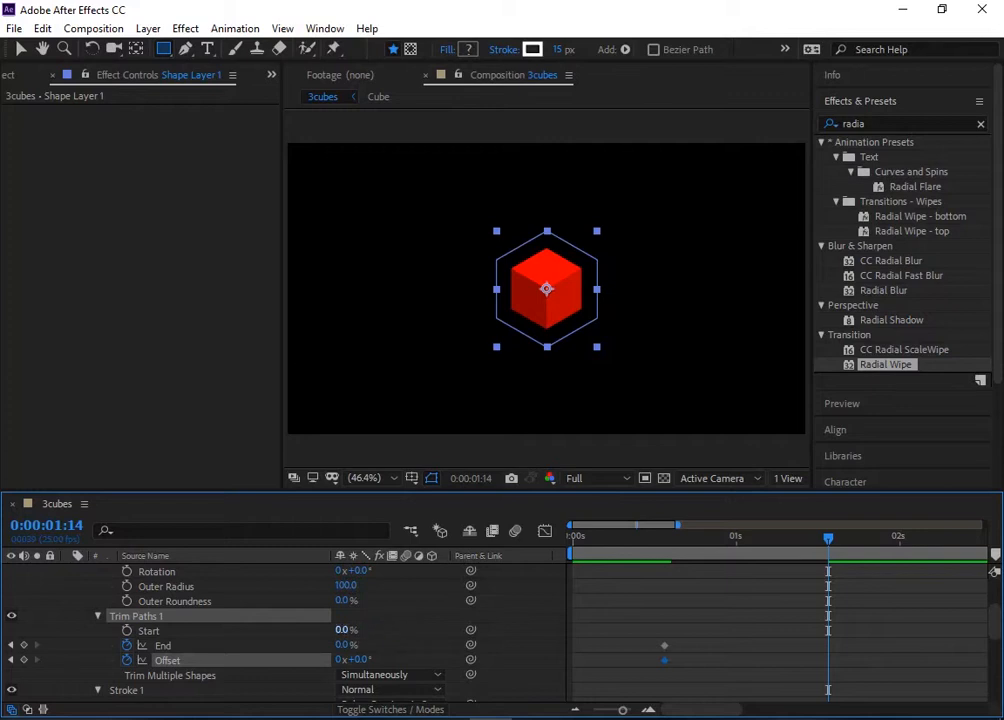
click(343, 631)
drag(344, 645, 491, 653)
click(358, 660)
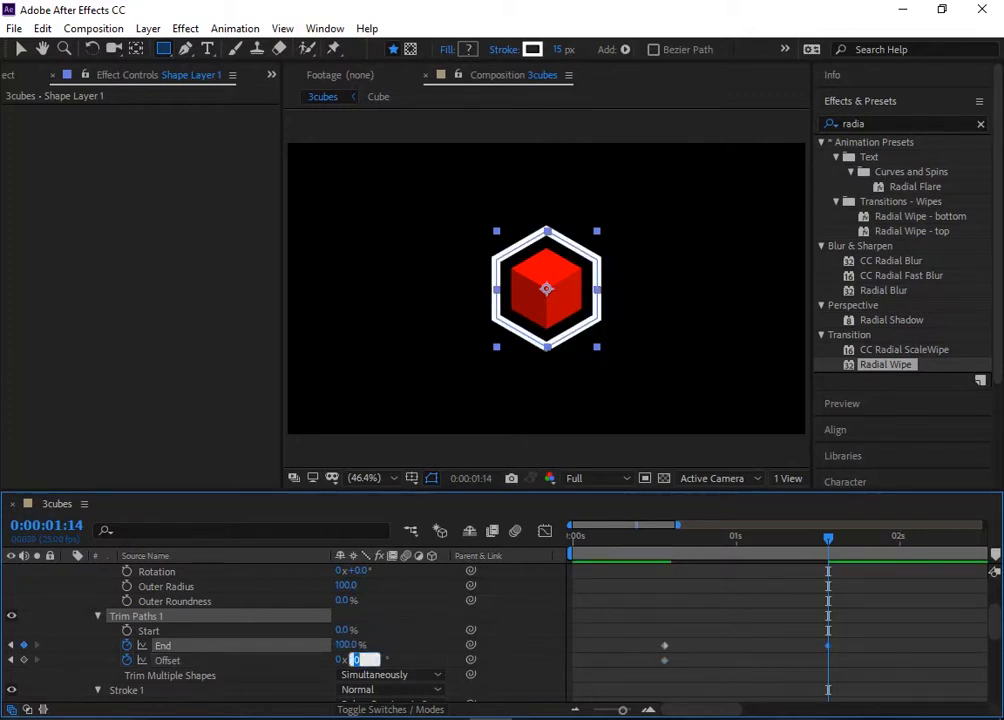
key(Return)
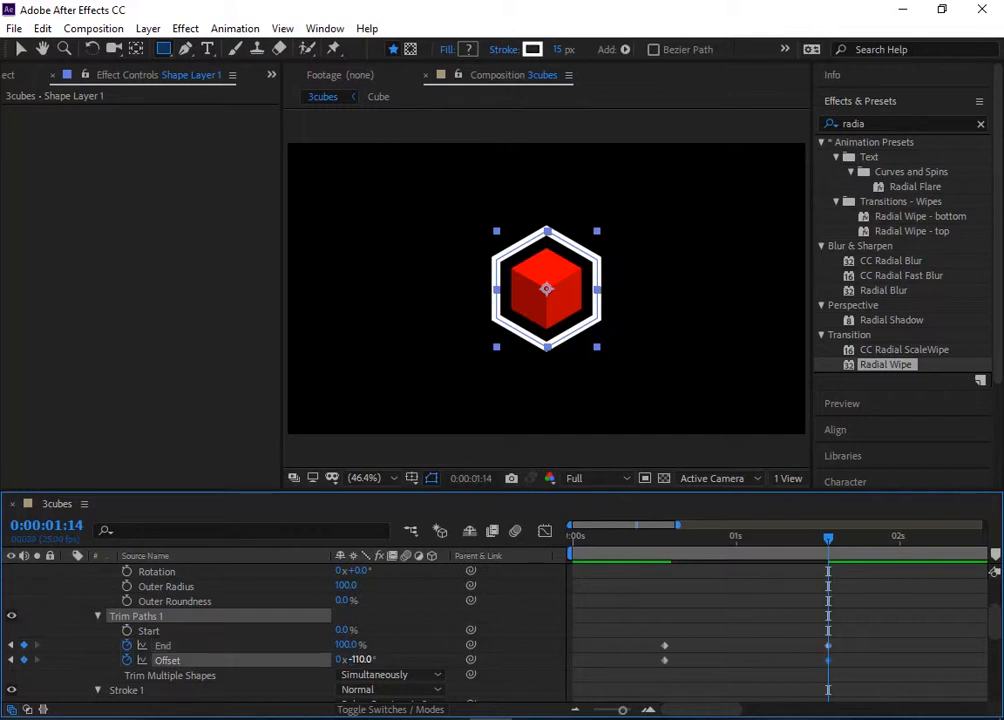
drag(847, 639, 628, 699)
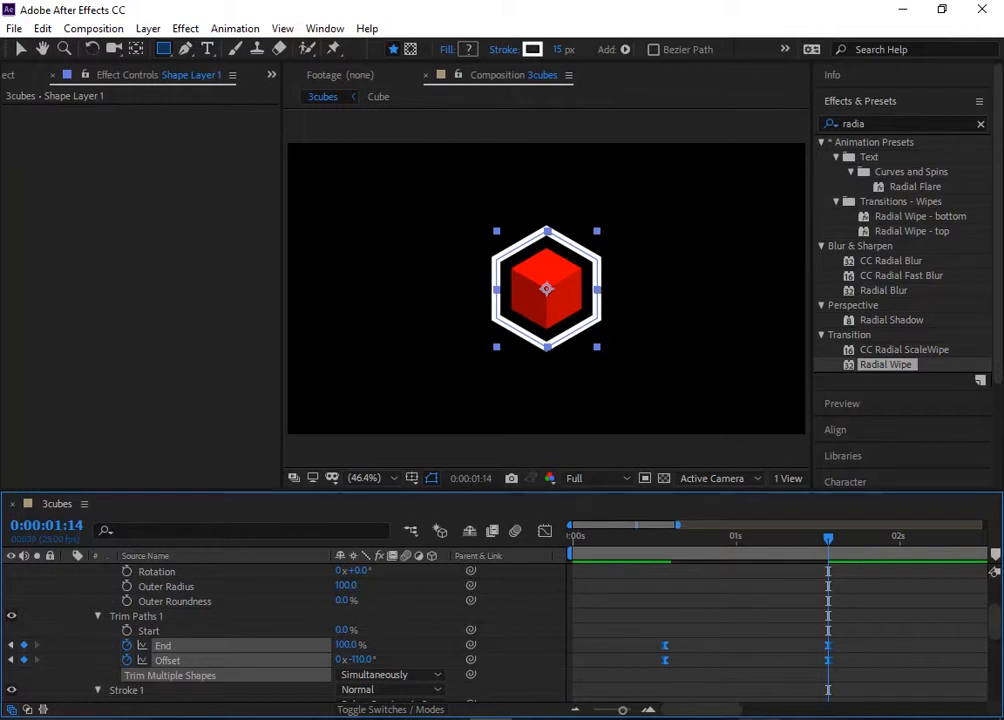
Add a rotation keyframe with the current value to the hexagon outline layer at 0:00:02:00.
click(899, 542)
scroll(57, 684, down, 5)
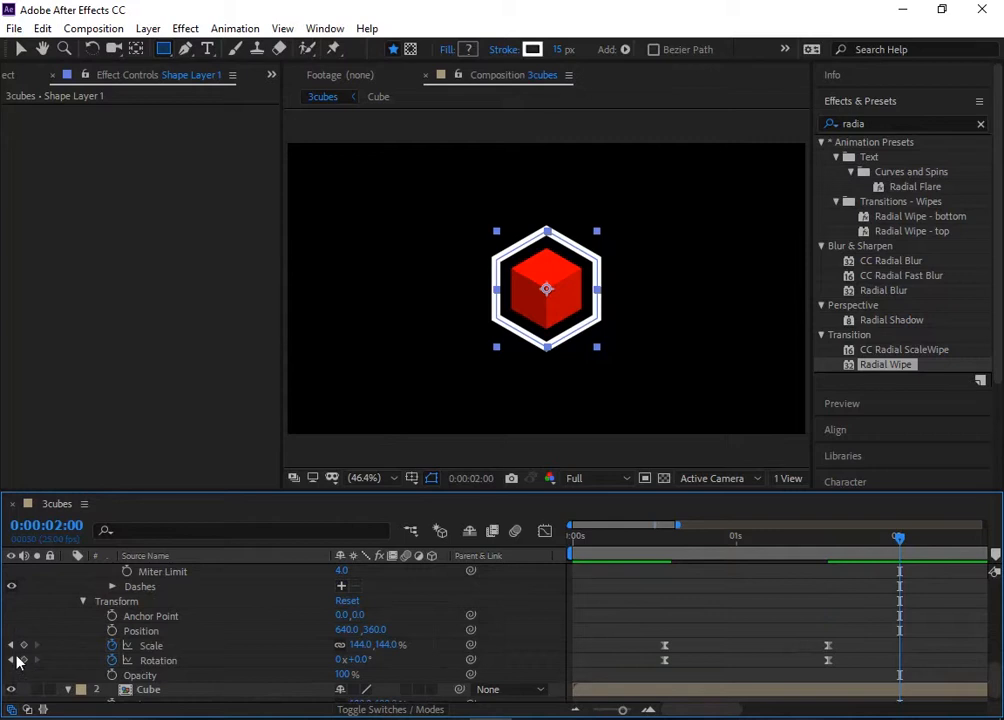
click(24, 660)
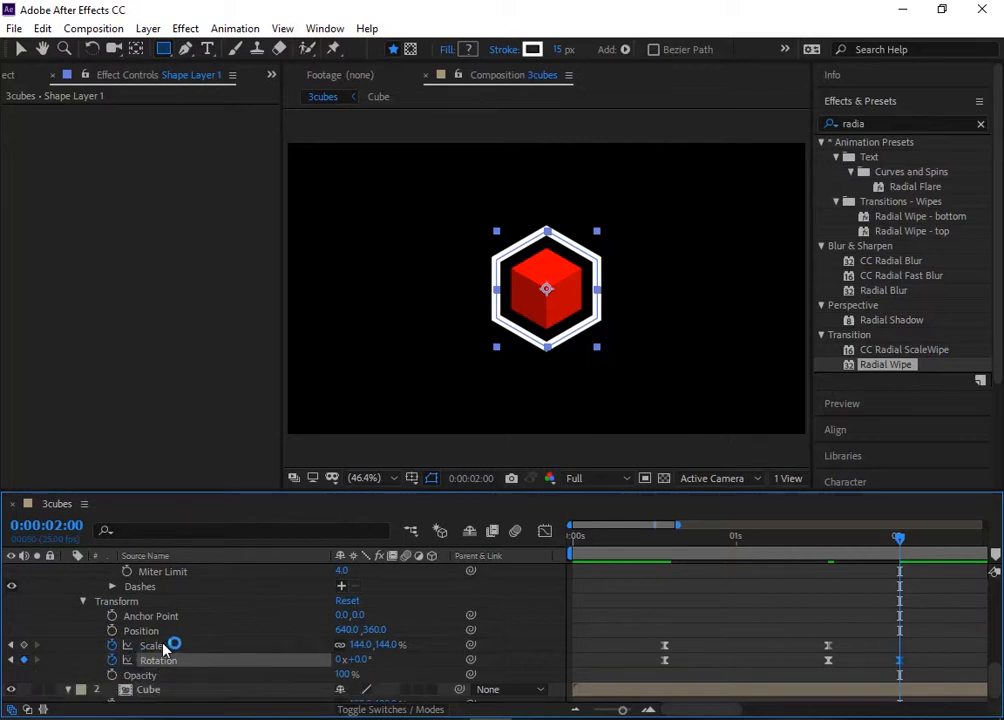
Collapse the hexagon shape layer and reveal only its keyframed properties.
scroll(192, 648, up, 5)
scroll(150, 640, up, 3)
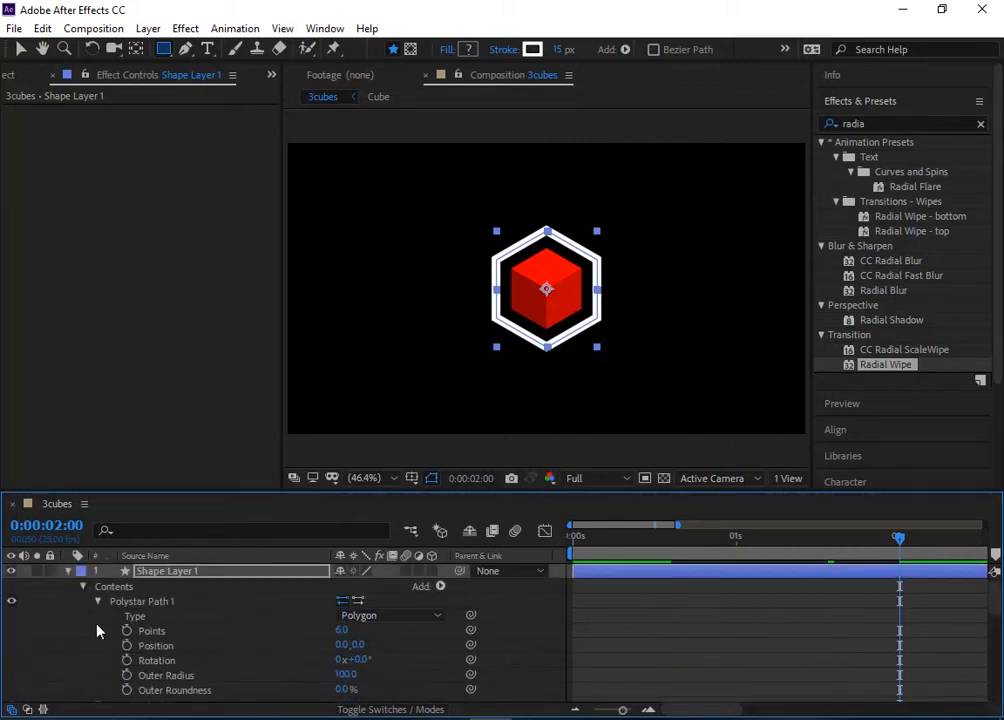
click(69, 571)
key(u)
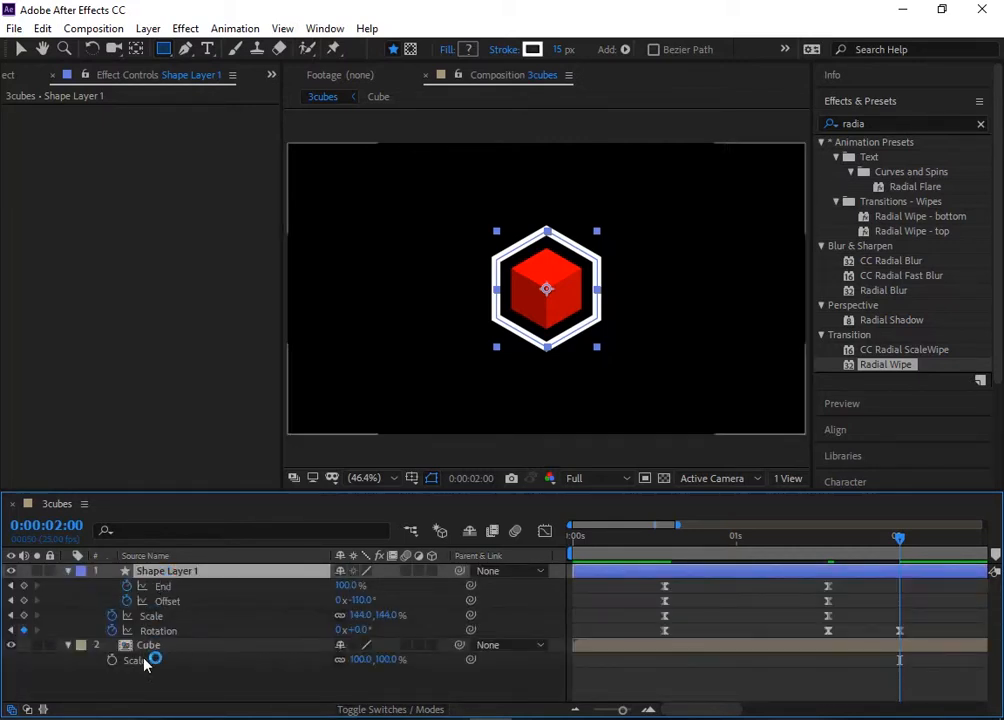
At 0:00:01:14, set the Cube layer's scale to 107% and add a scale keyframe.
click(145, 648)
key(Return)
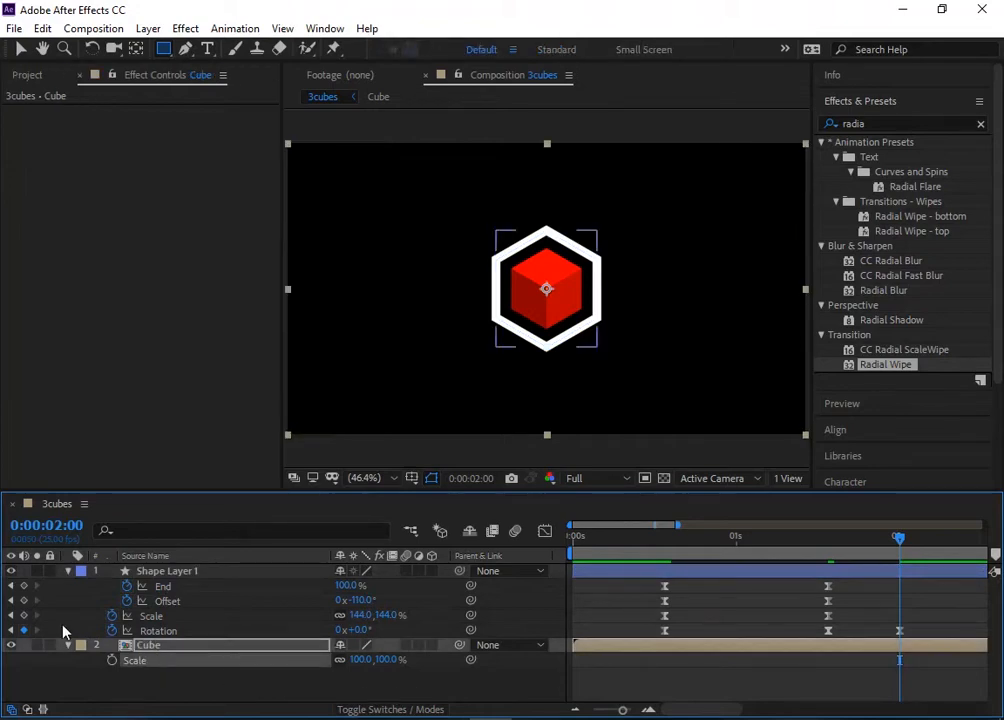
click(11, 631)
click(360, 660)
text(1)
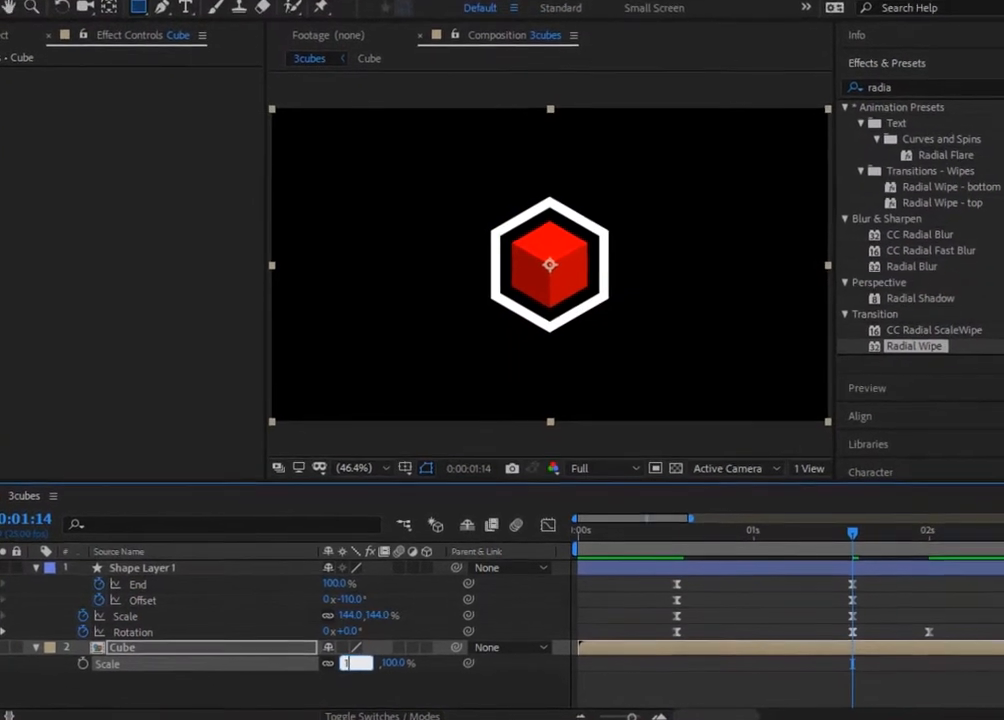
text(07)
click(73, 665)
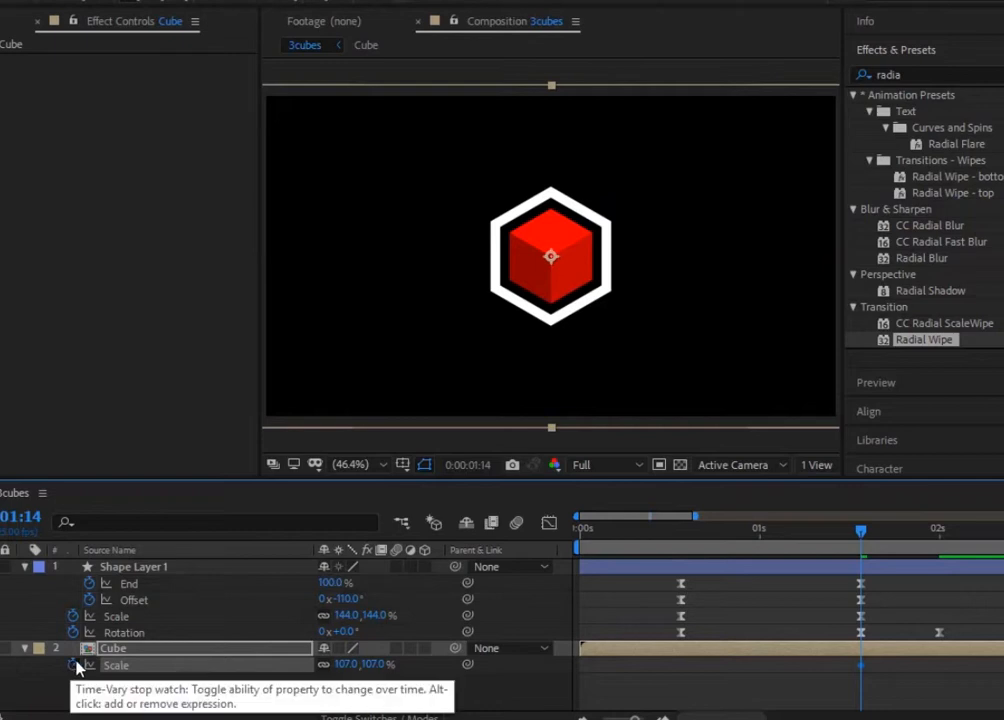
At 0:00:00:14, set the Cube layer's scale to 0%.
click(1, 632)
click(345, 664)
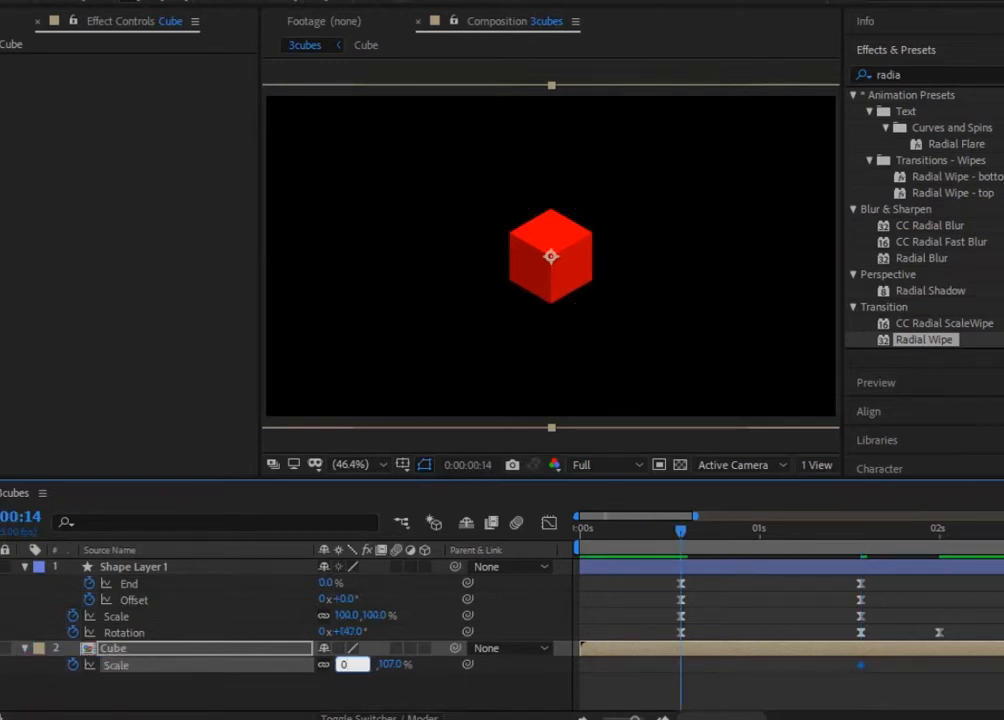
text(0)
key(Return)
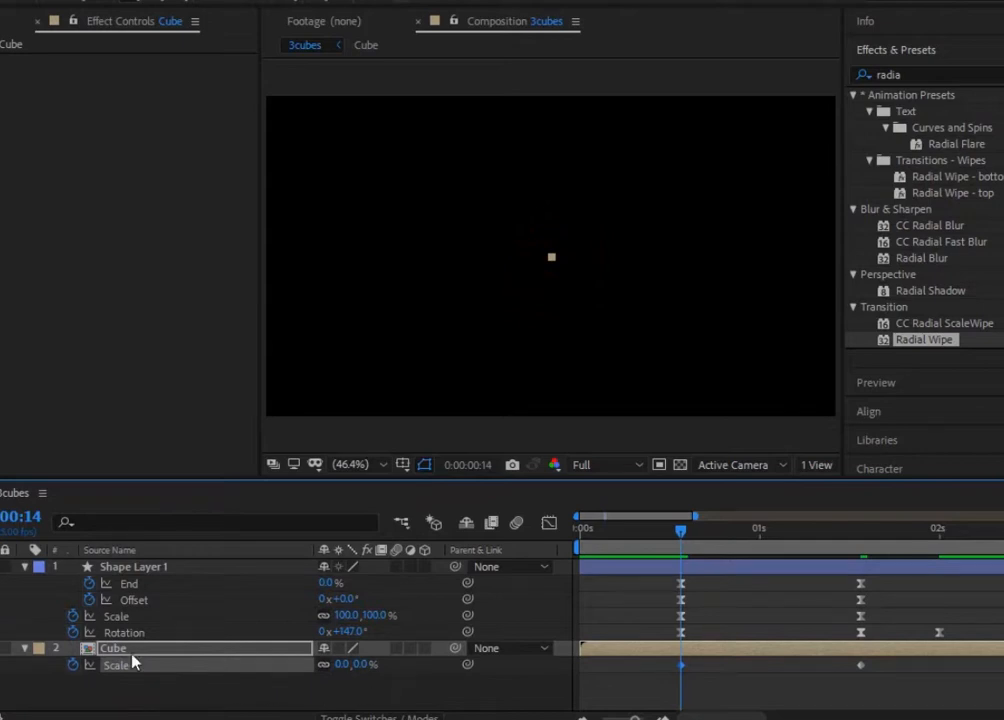
Reveal the Cube layer's rotation alongside its scale and keyframe it at the current value at 0:00:01:14.
click(130, 651)
key(shift+r)
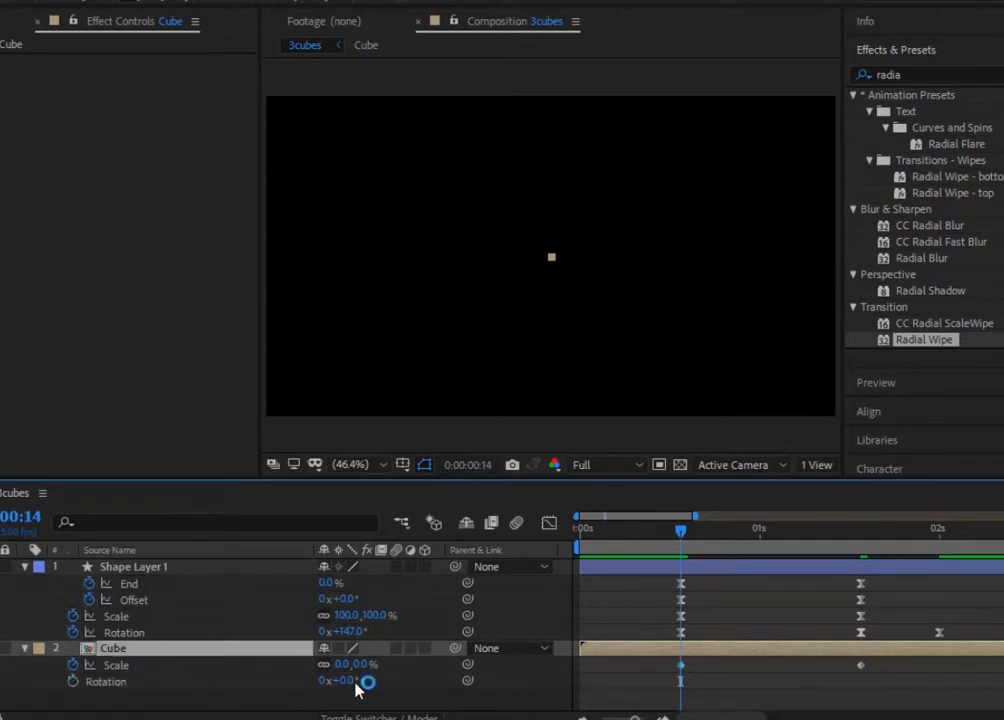
key(k)
click(73, 681)
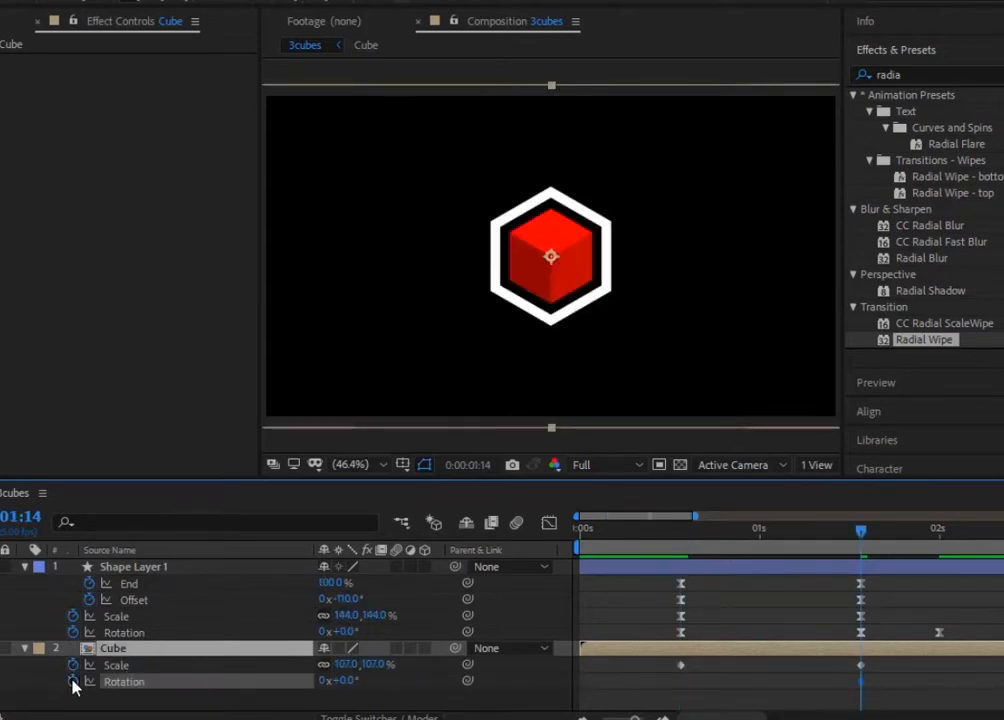
At 0:00:00:14, set the Cube's rotation to -135° and apply Easy Ease to its scale and rotation keyframes.
key(j)
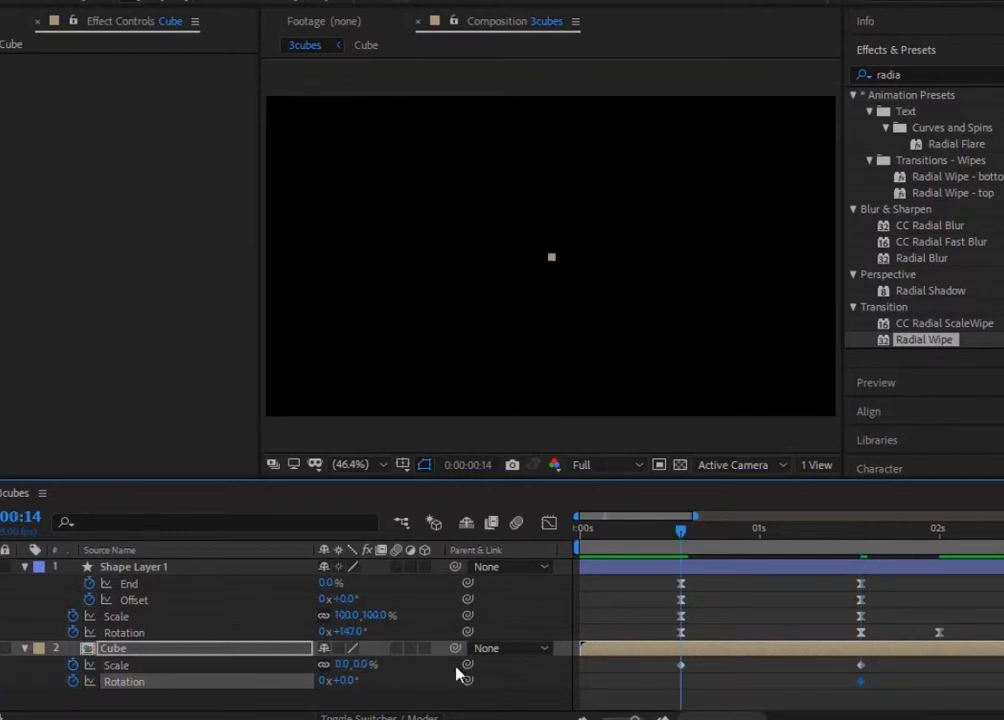
click(342, 680)
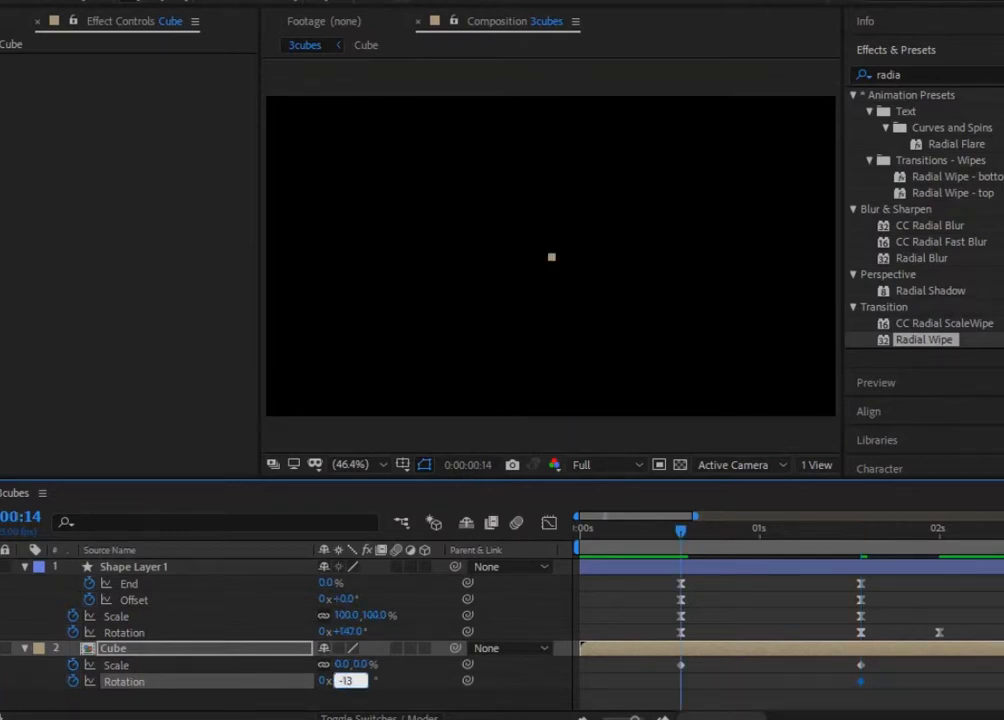
click(392, 703)
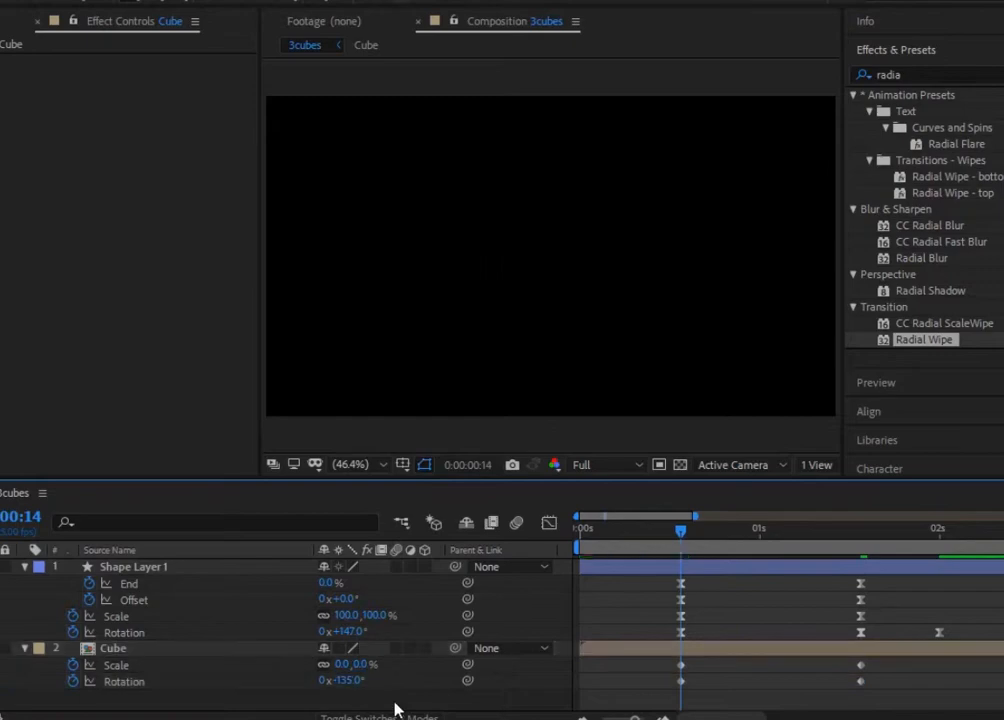
drag(878, 663, 647, 712)
drag(660, 540, 859, 548)
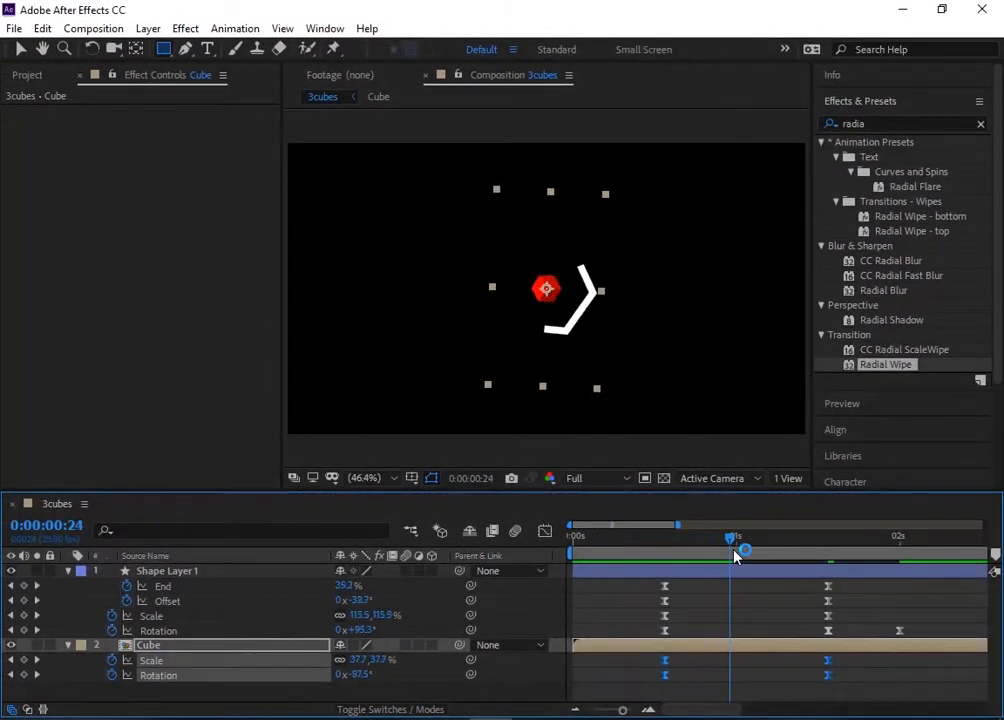
Change the hexagon outline's stroke color to light red FF5252 and collapse the shape layer.
click(68, 571)
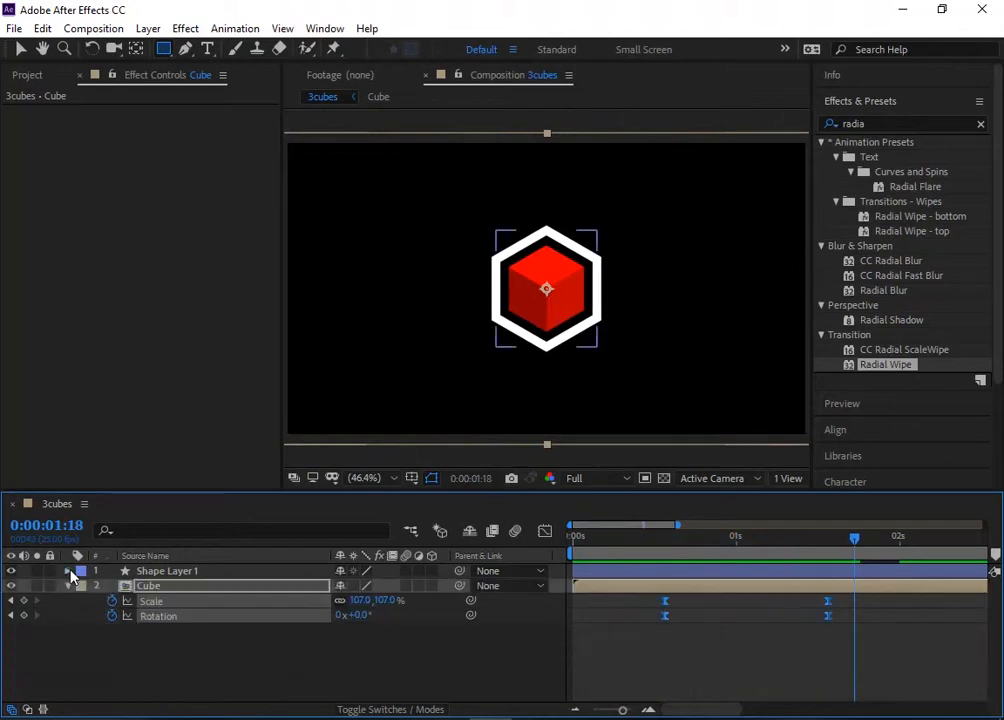
click(68, 571)
scroll(141, 675, down, 3)
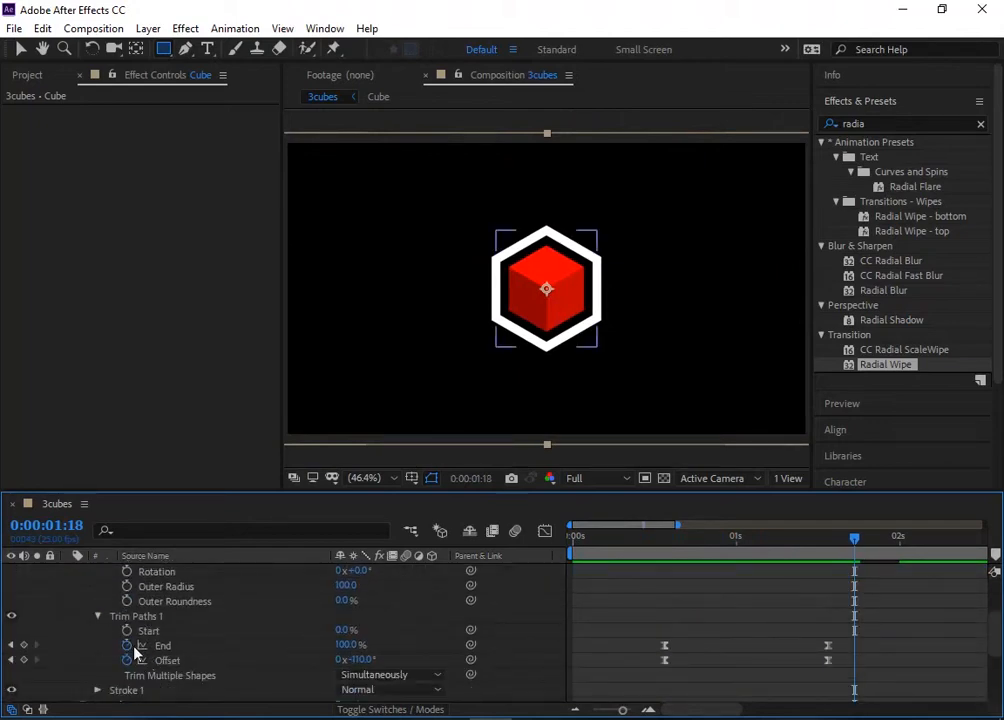
click(96, 690)
scroll(96, 688, down, 3)
click(345, 605)
mouse_move(585, 516)
mouse_down()
mouse_move(511, 469)
mouse_move(527, 470)
mouse_up()
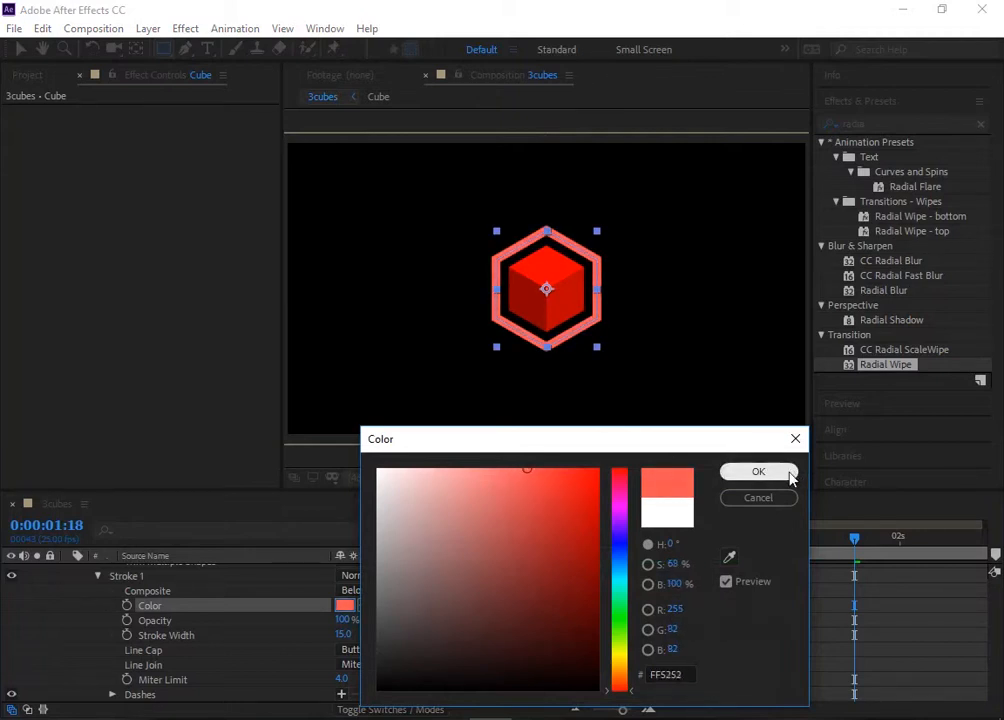
click(758, 471)
scroll(118, 607, up, 2)
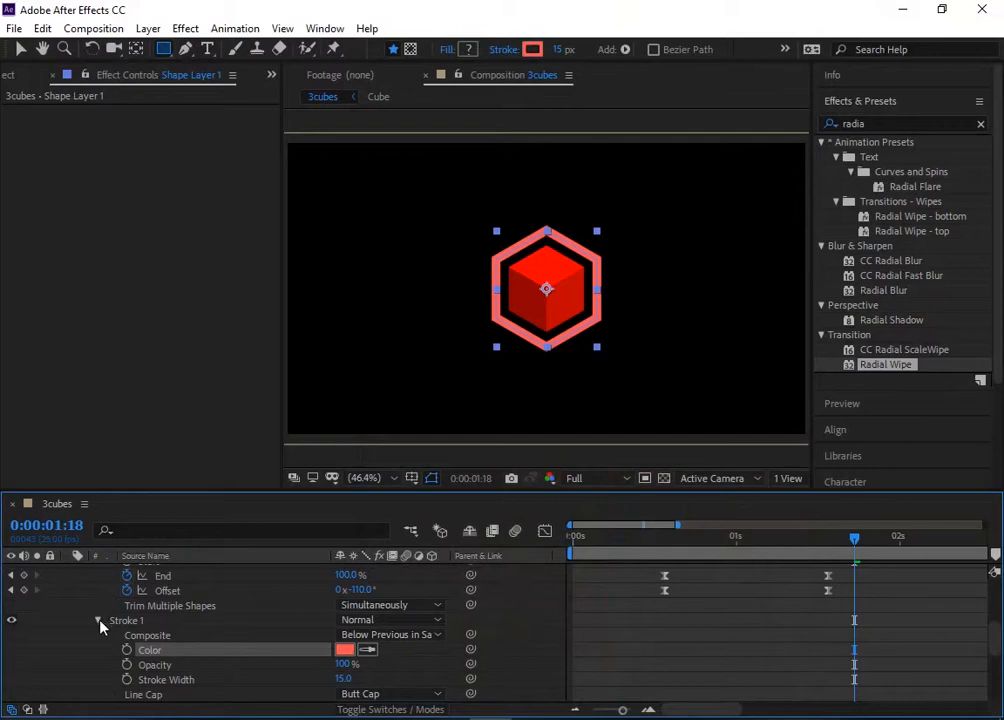
click(97, 620)
scroll(101, 620, up, 5)
click(67, 571)
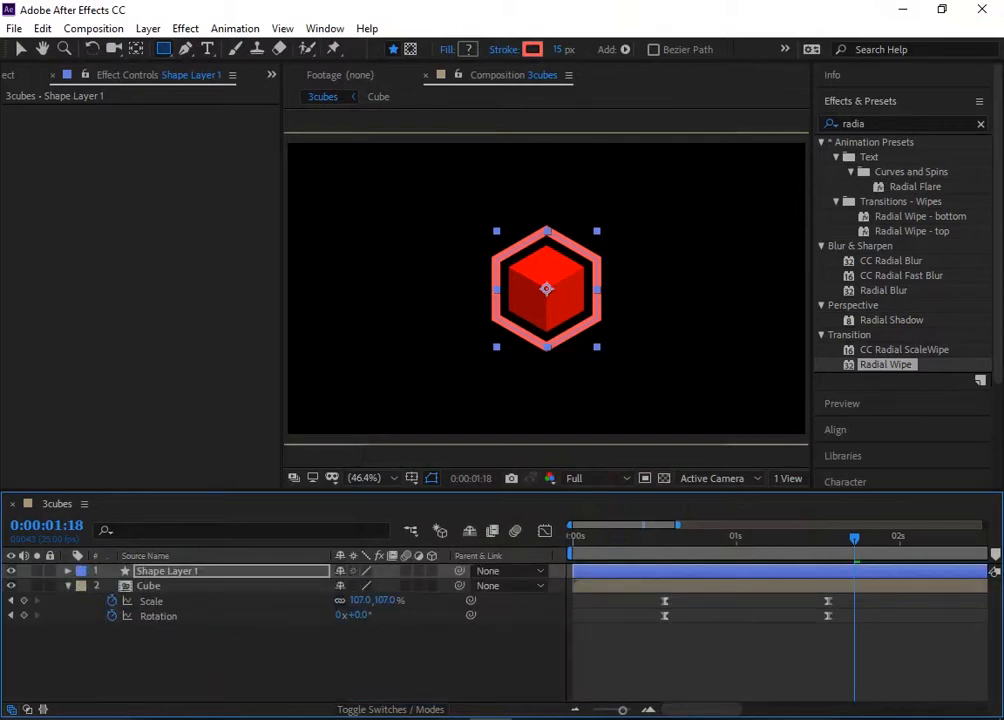
Pre-compose the hexagon shape layer and the Cube layer into a new composition named "Red Cube".
click(67, 586)
right_click(199, 572)
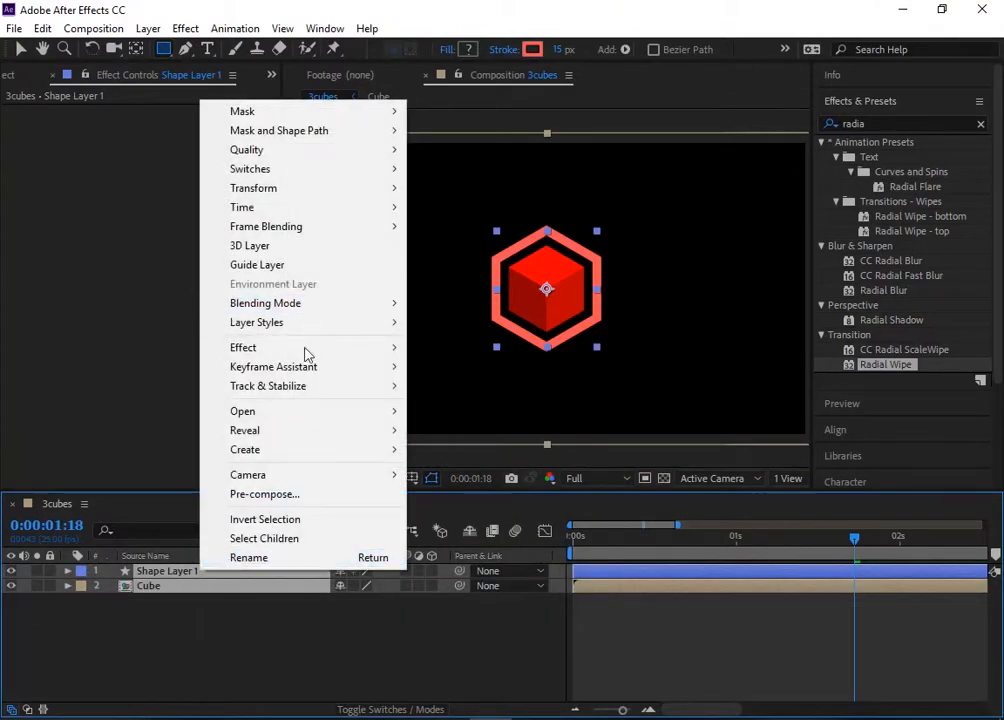
click(271, 499)
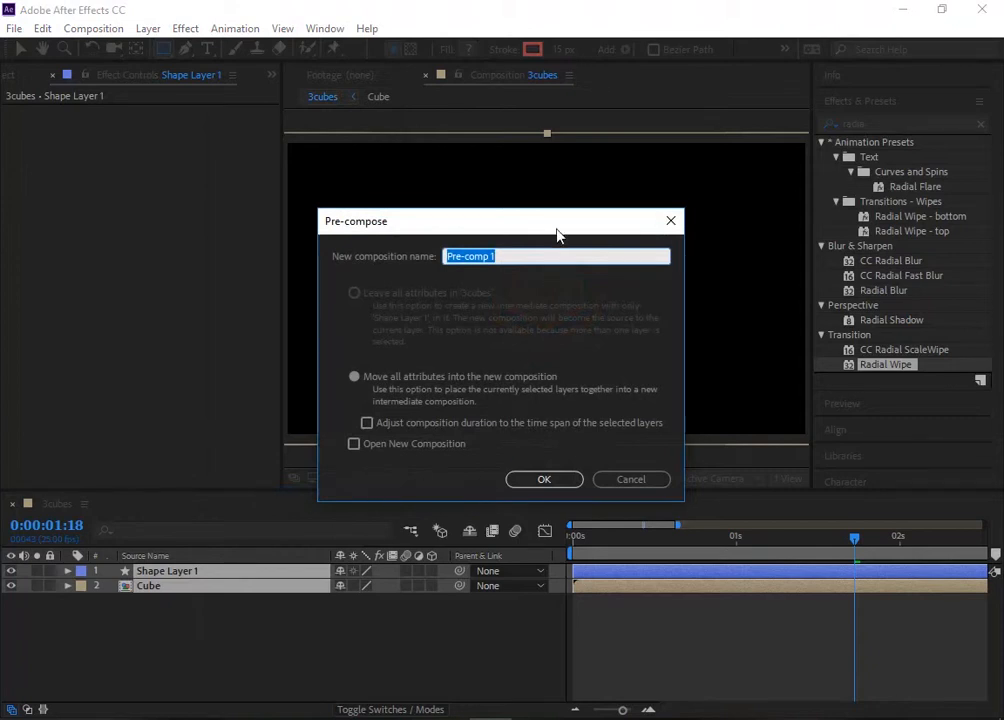
text(R)
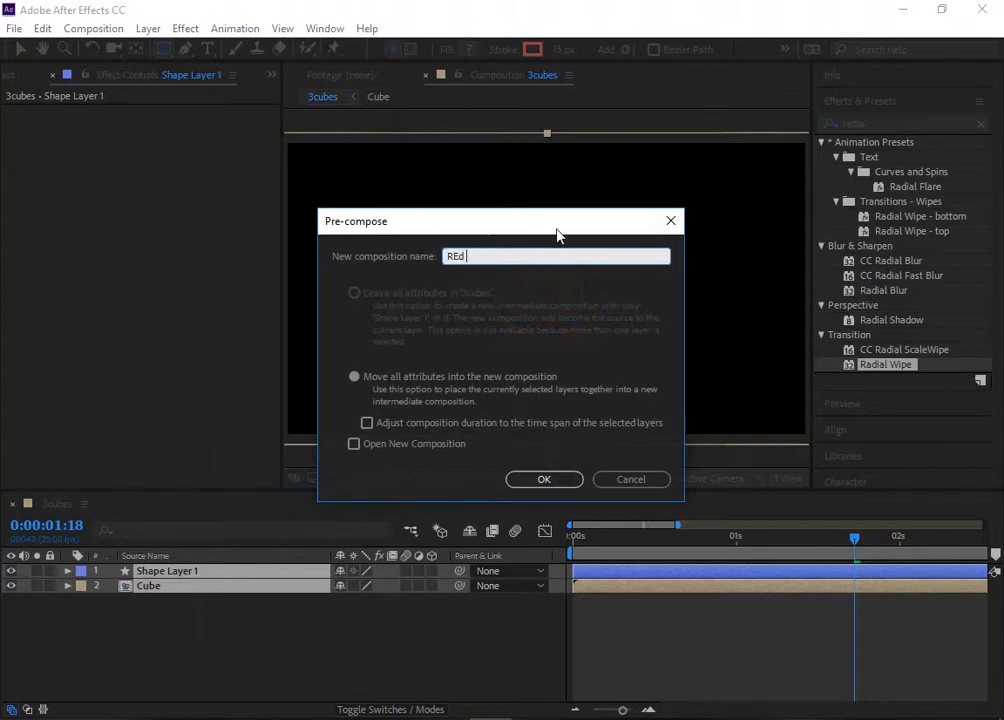
text(ed)
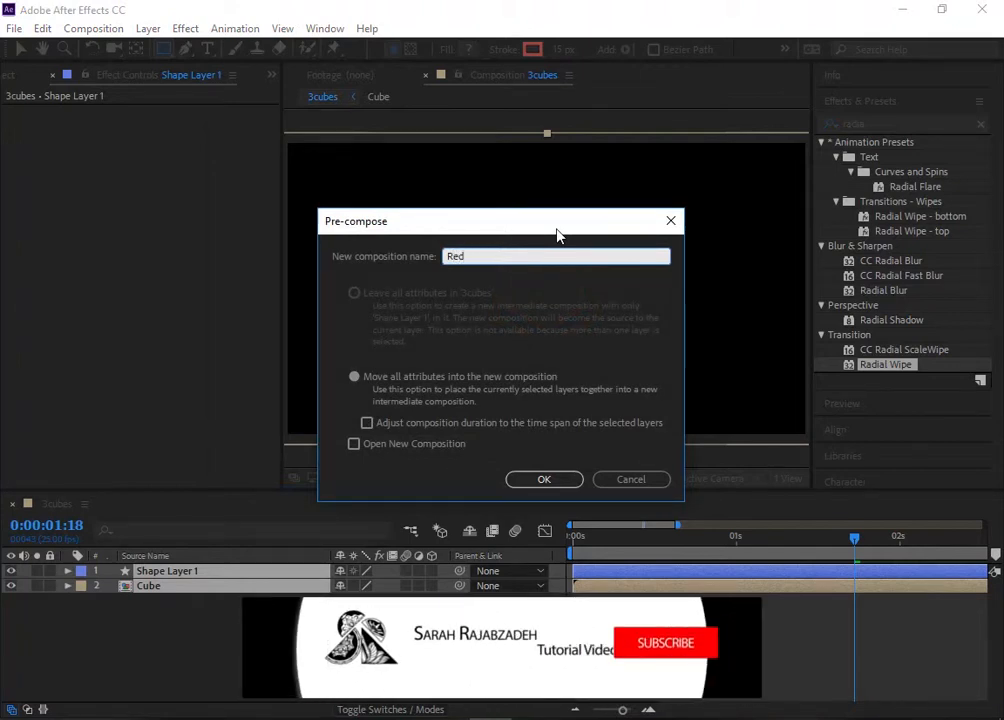
text( Cube)
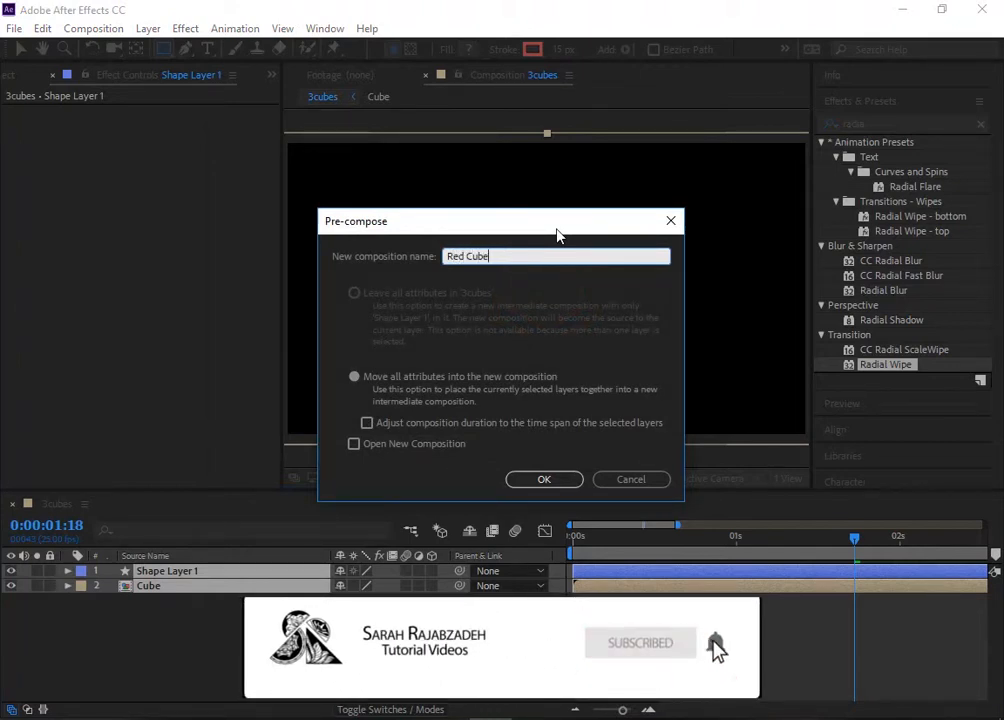
click(544, 479)
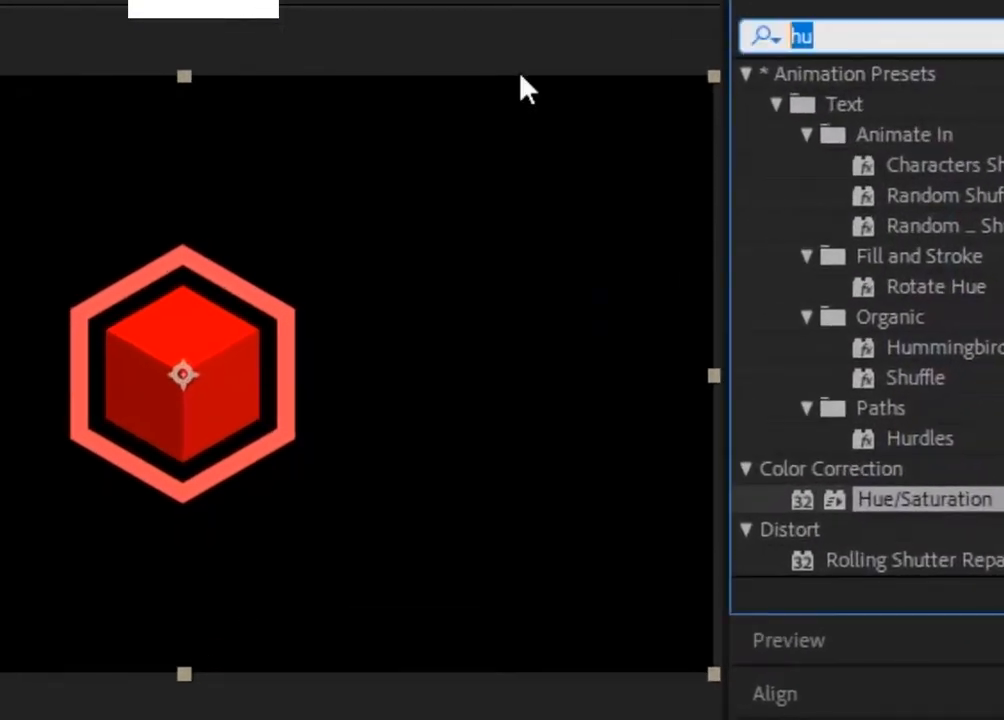
Apply a Hue/Saturation effect to the Red Cube layer and delete the older Hue/Saturation instance above it.
text(hu)
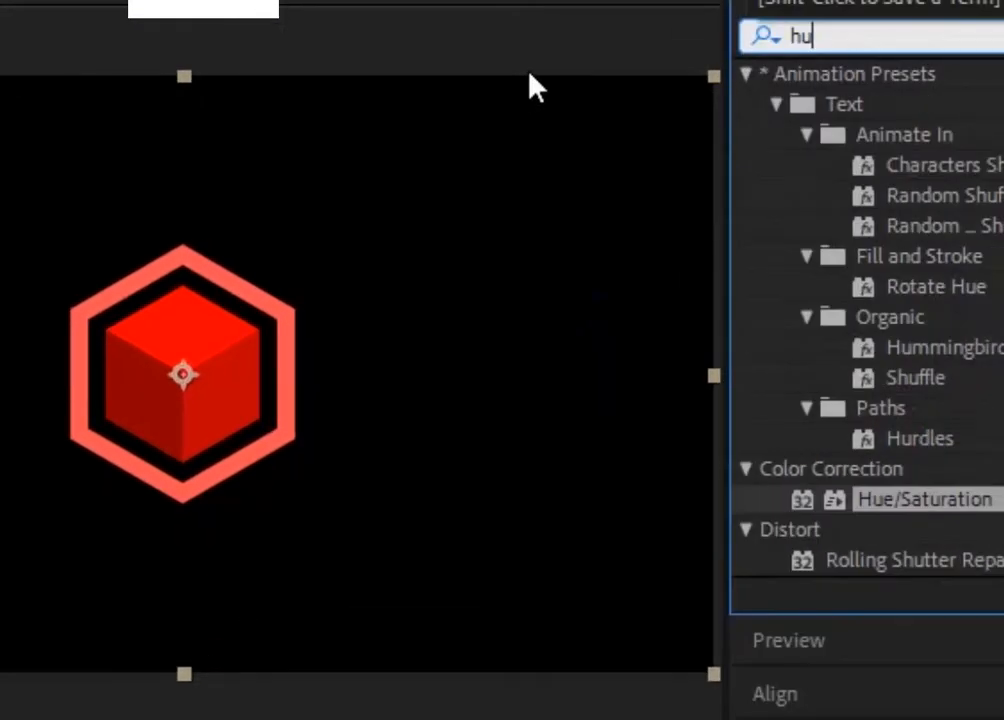
text(e)
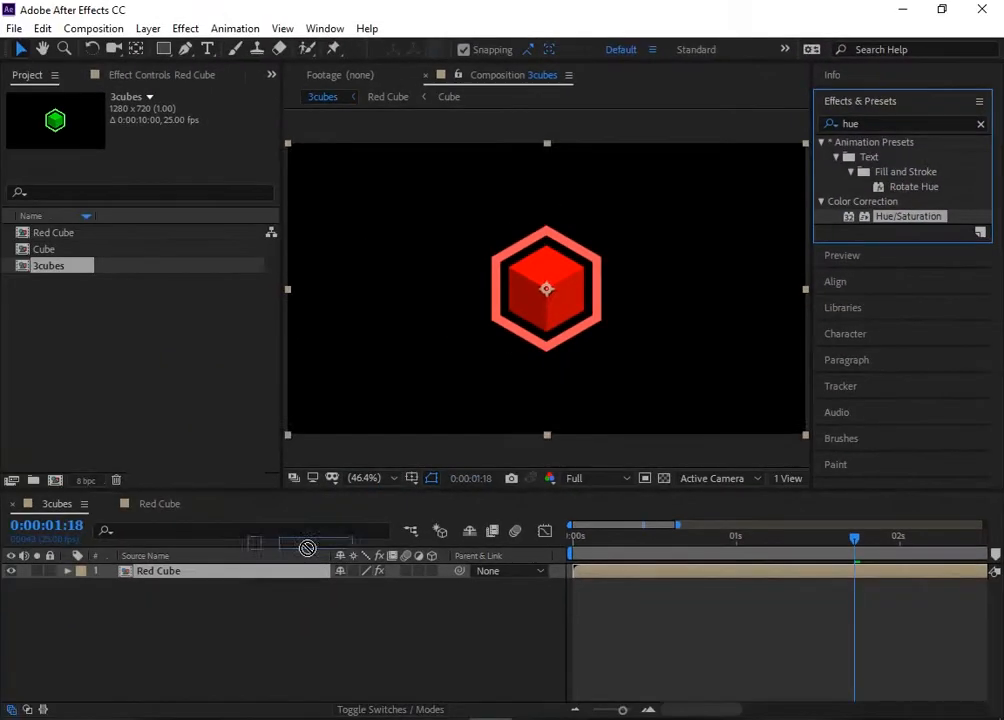
drag(915, 226, 240, 582)
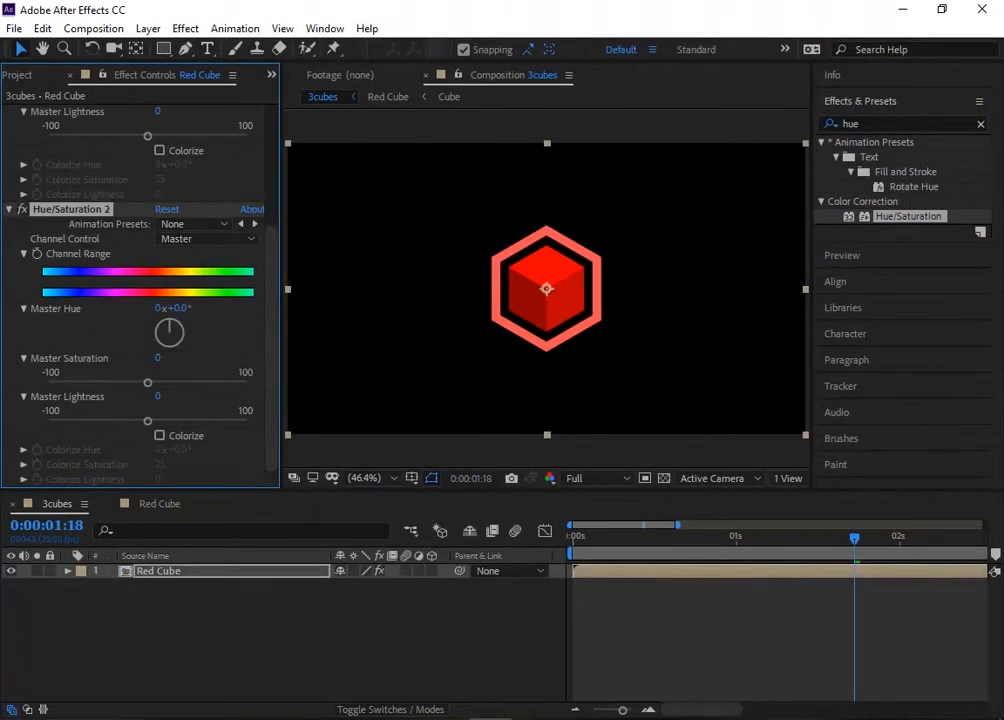
scroll(174, 238, up, 4)
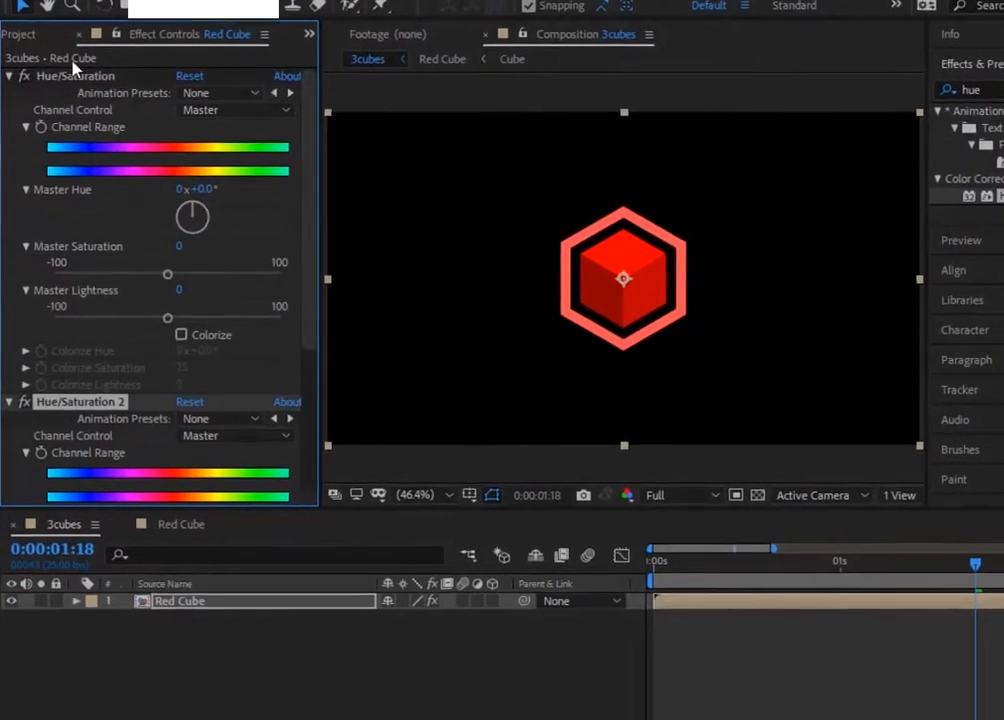
click(51, 110)
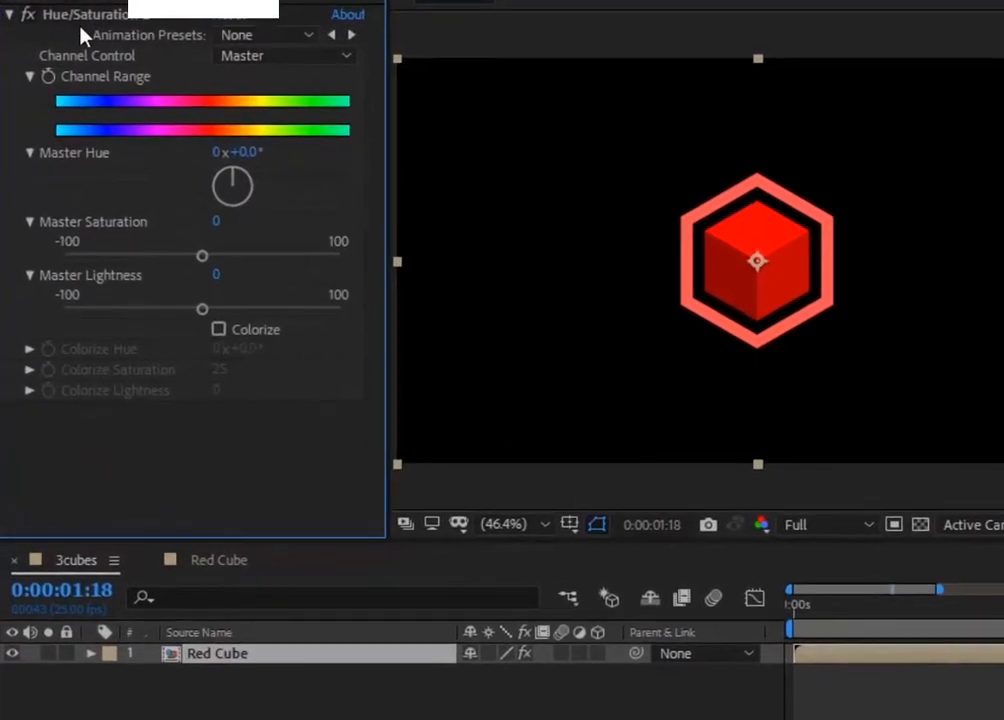
Set the Master Hue of the Red Cube layer's Hue/Saturation effect to 118°.
click(252, 143)
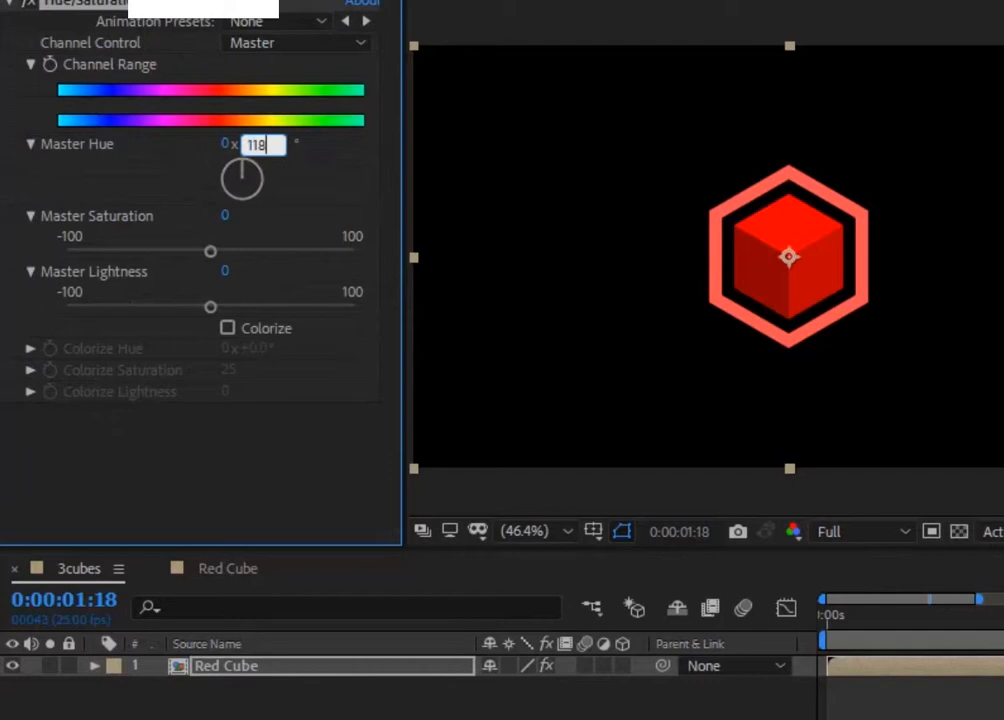
text(118)
key(Return)
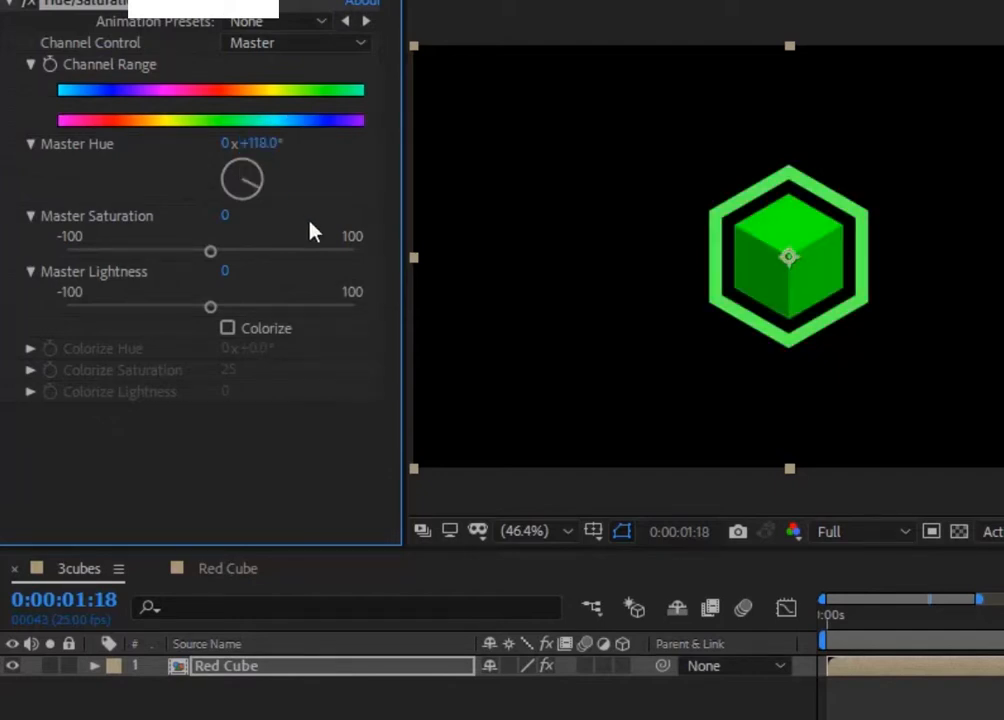
Rename the Red Cube layer as "Green".
click(278, 668)
right_click(278, 668)
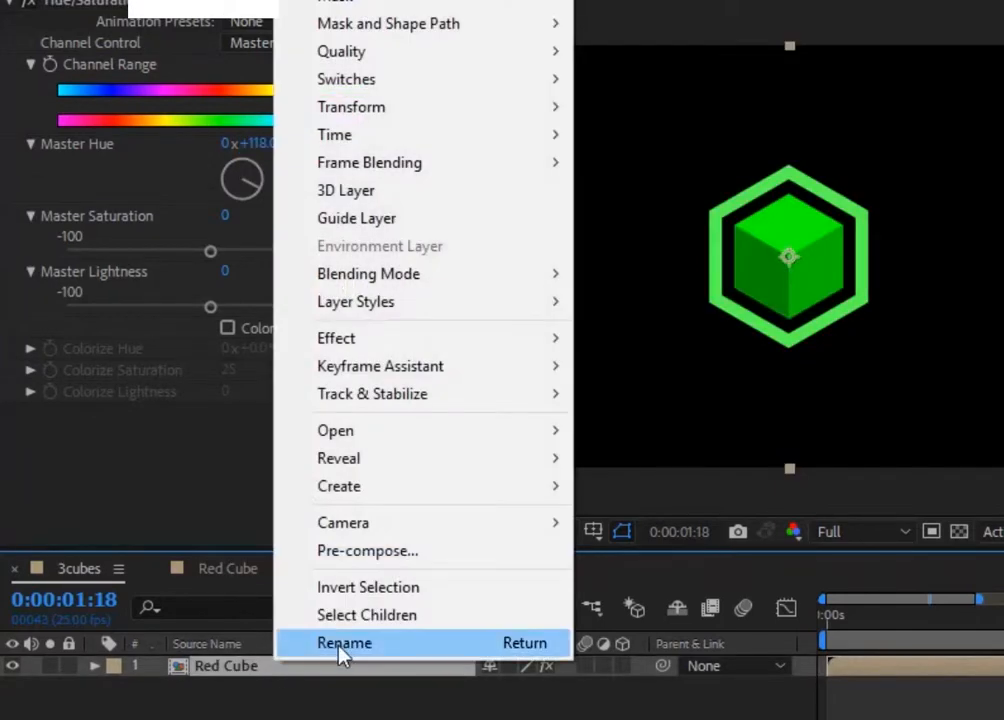
click(334, 653)
text(Green)
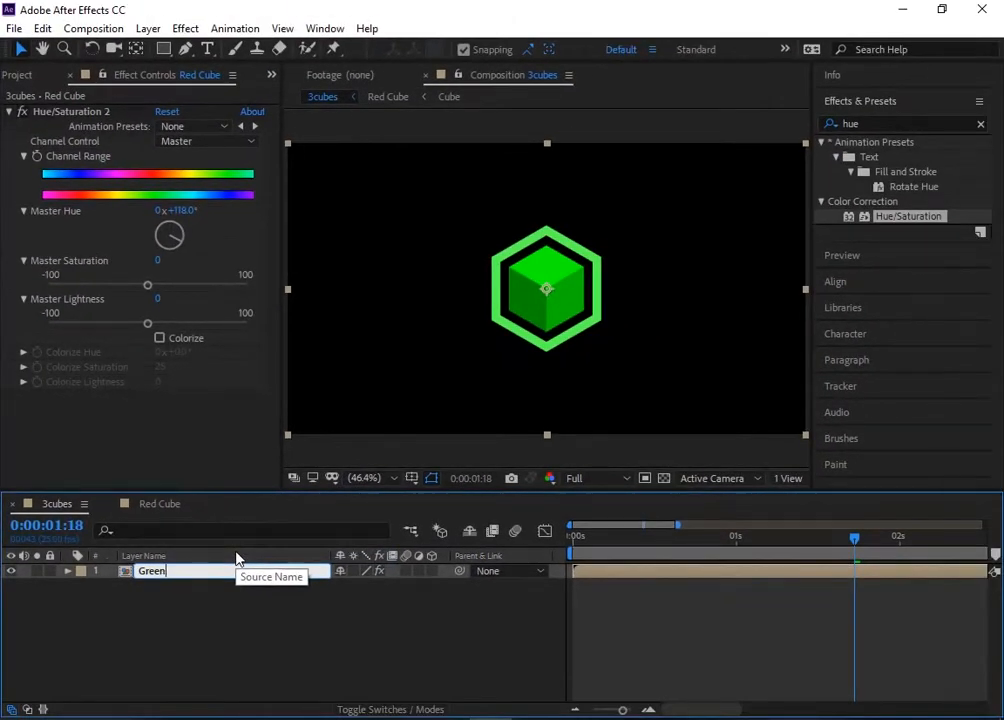
key(Return)
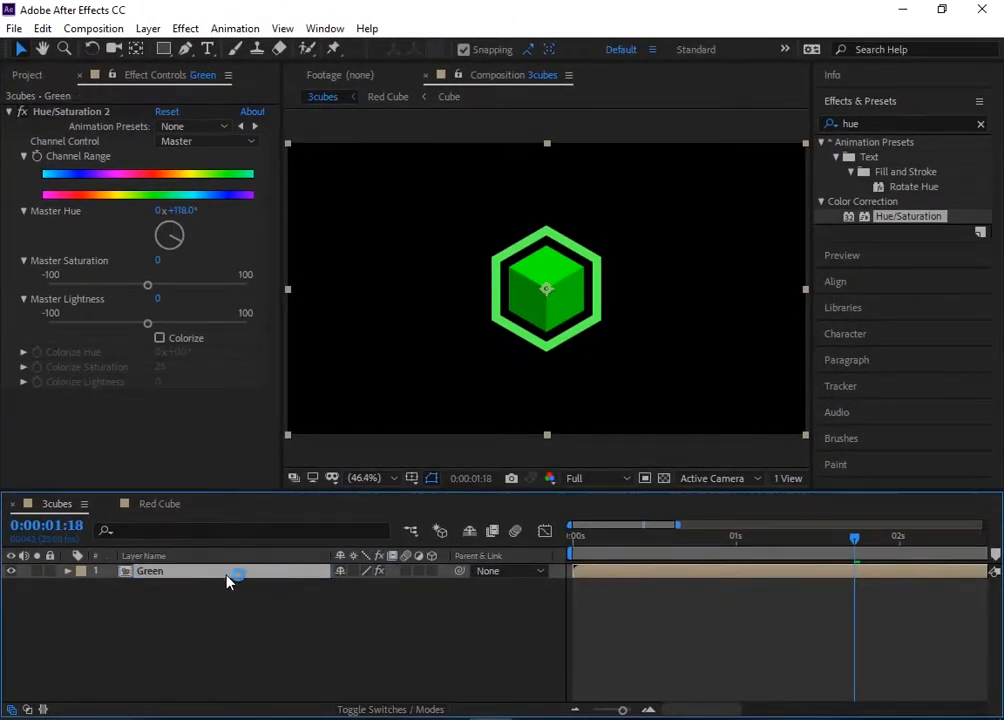
Duplicate the Green layer and set the copy's Master Hue to 180°.
key(ctrl+d)
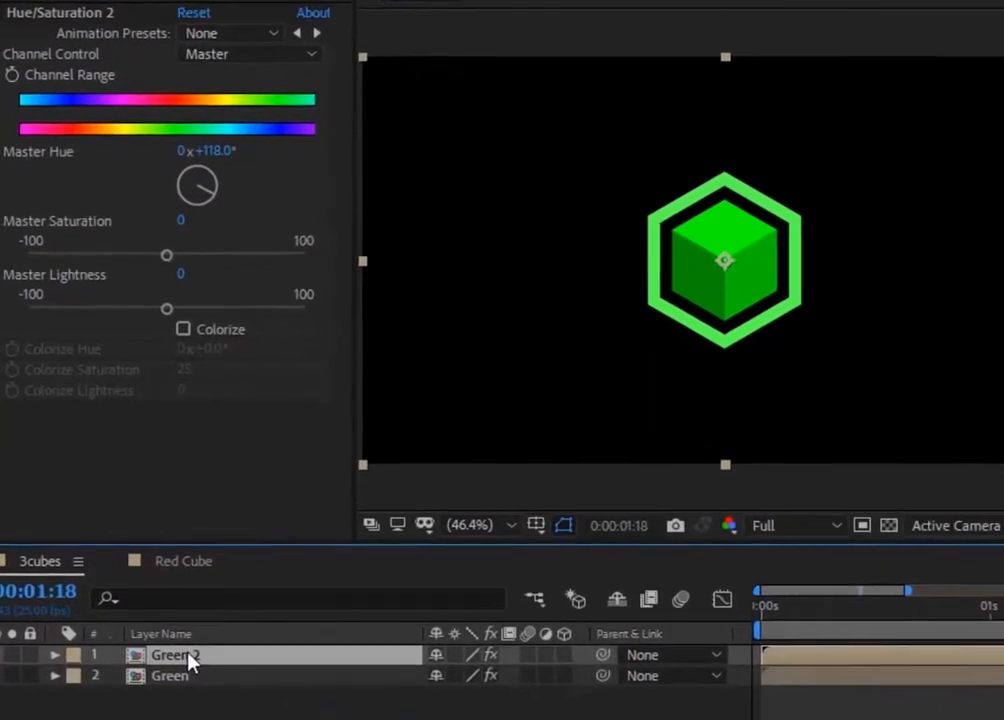
click(211, 151)
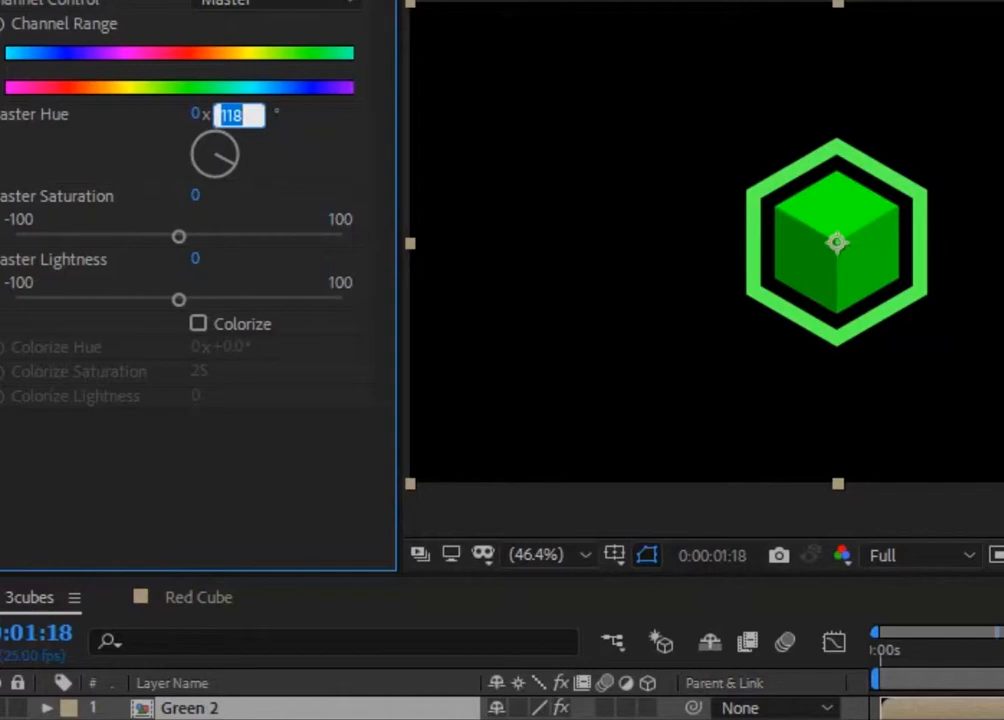
text(180)
key(Return)
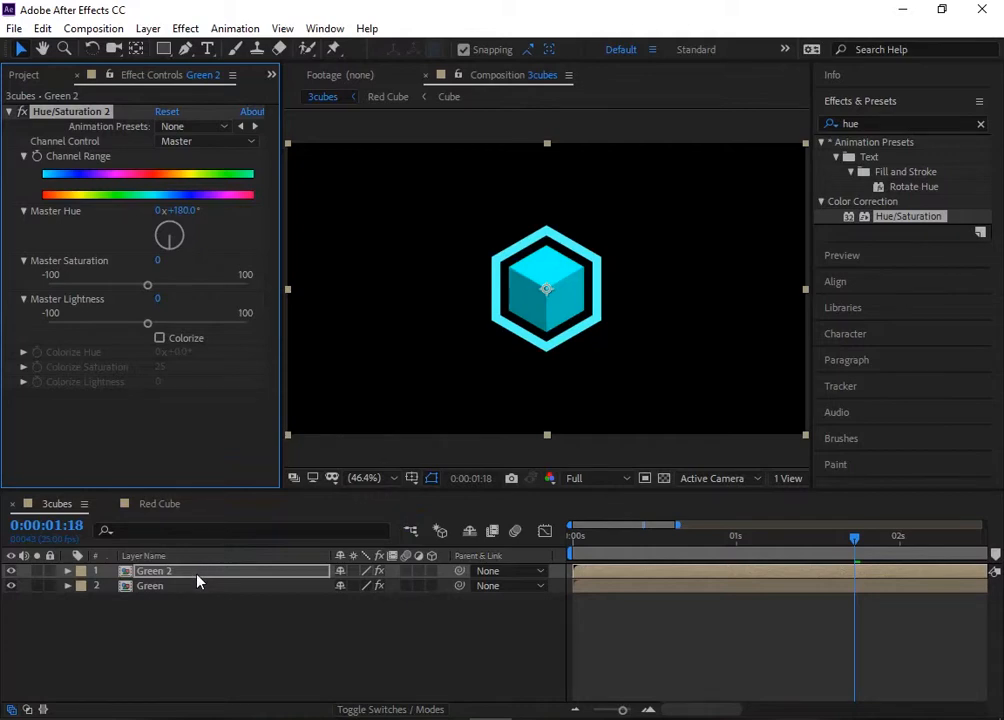
Rename the Green 2 layer as "blue".
click(163, 577)
right_click(165, 578)
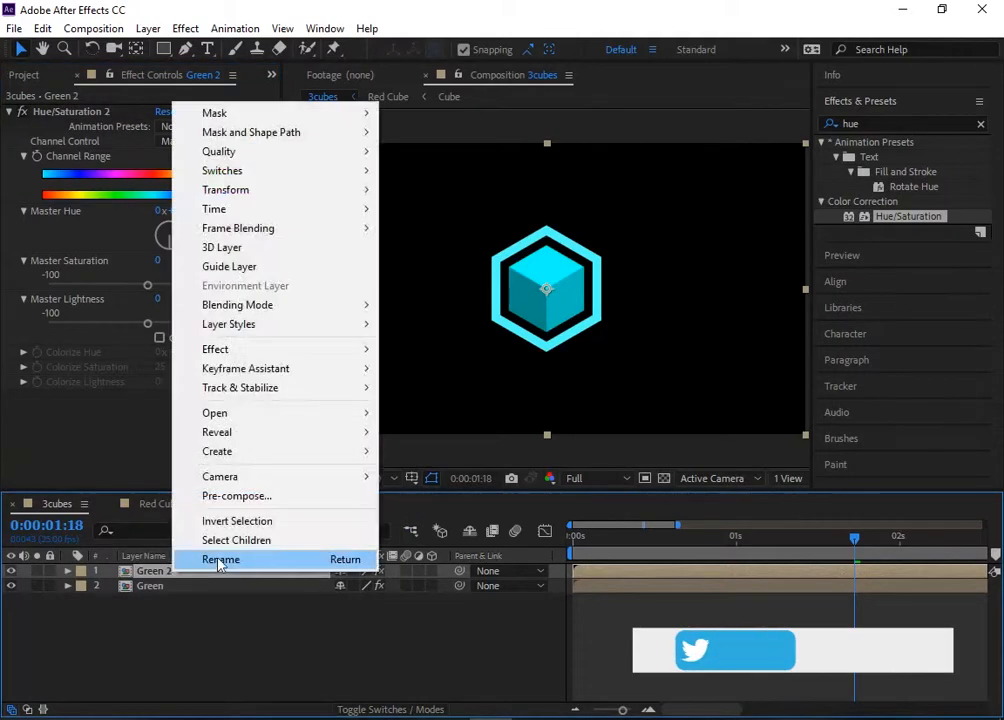
click(224, 558)
text(blue)
key(Return)
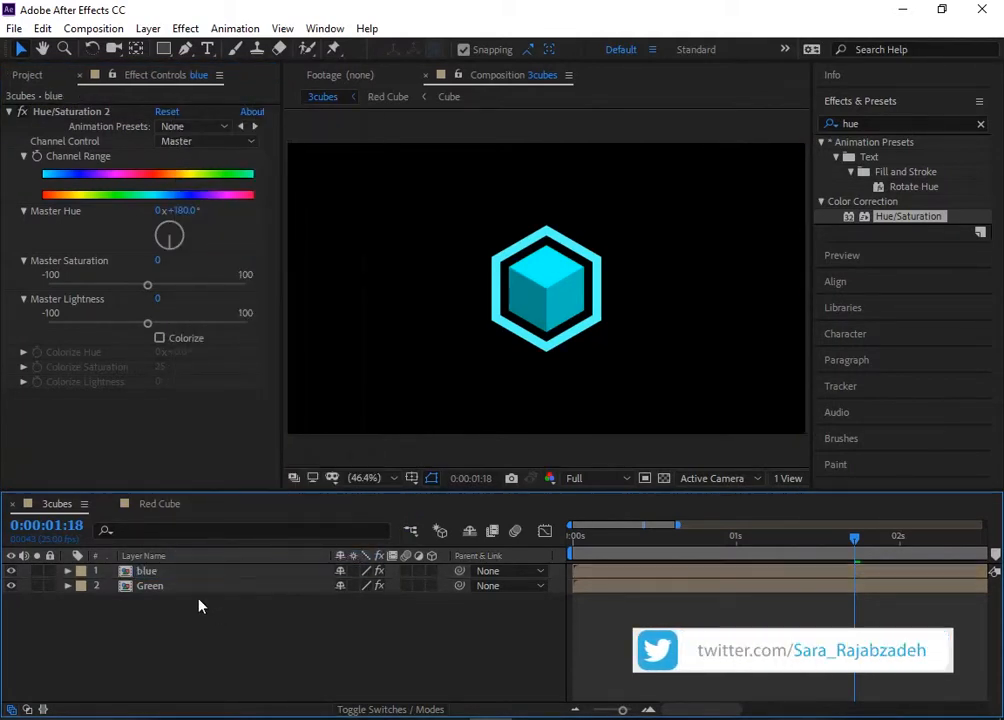
Keyframe the blue layer's Position at 640, 360 at both 0:00:02:00 and 0:00:05:14.
click(198, 572)
key(s)
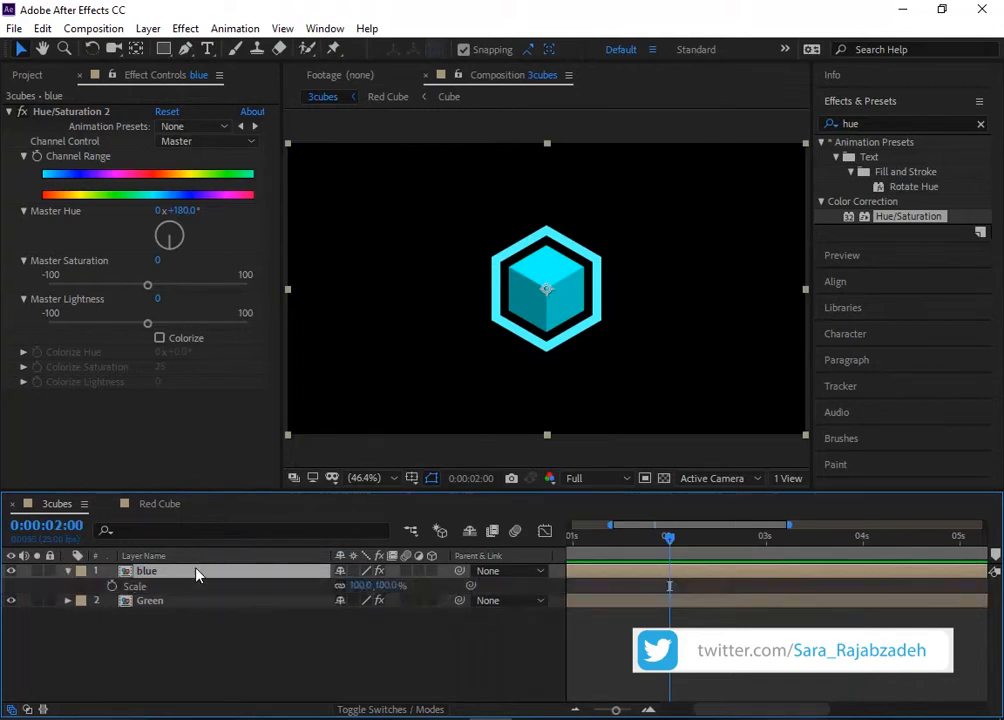
key(shift+p)
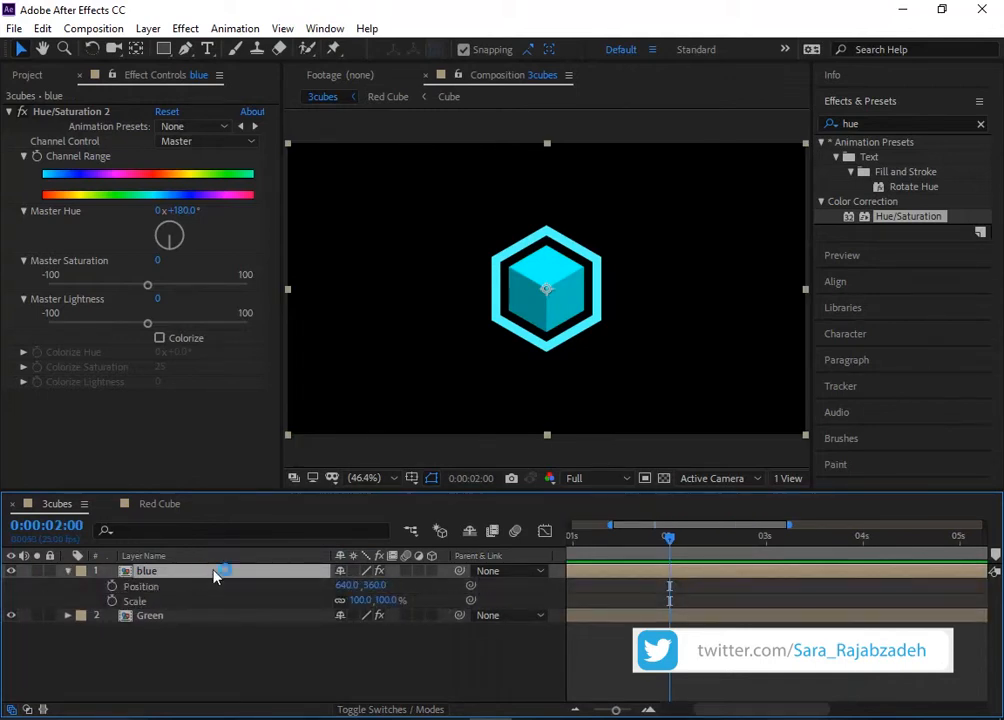
click(112, 586)
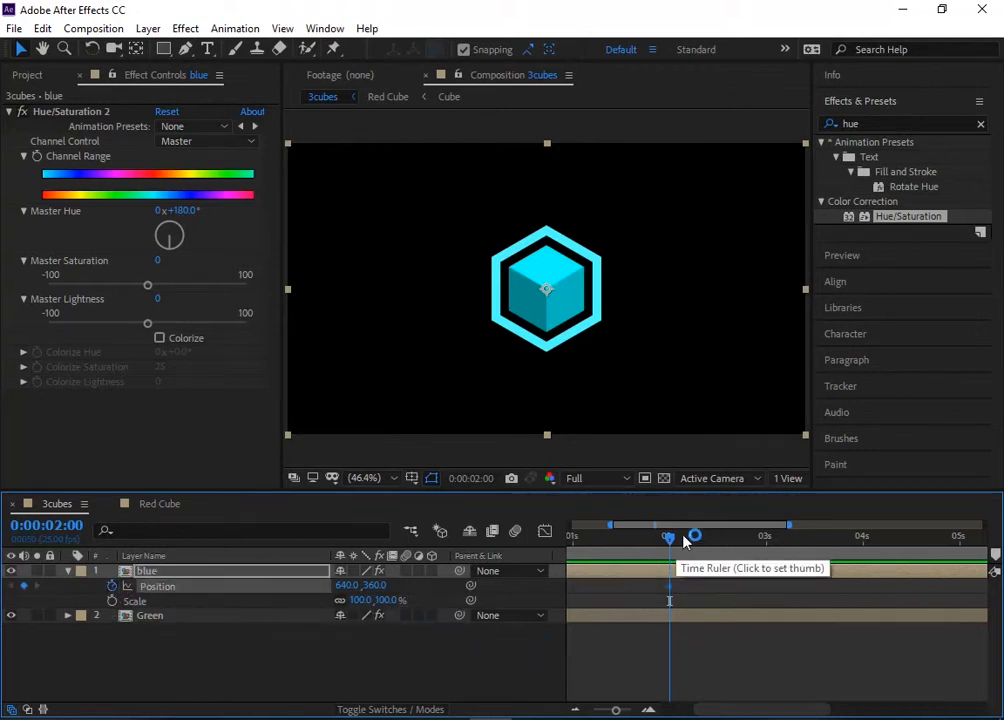
drag(672, 537, 815, 540)
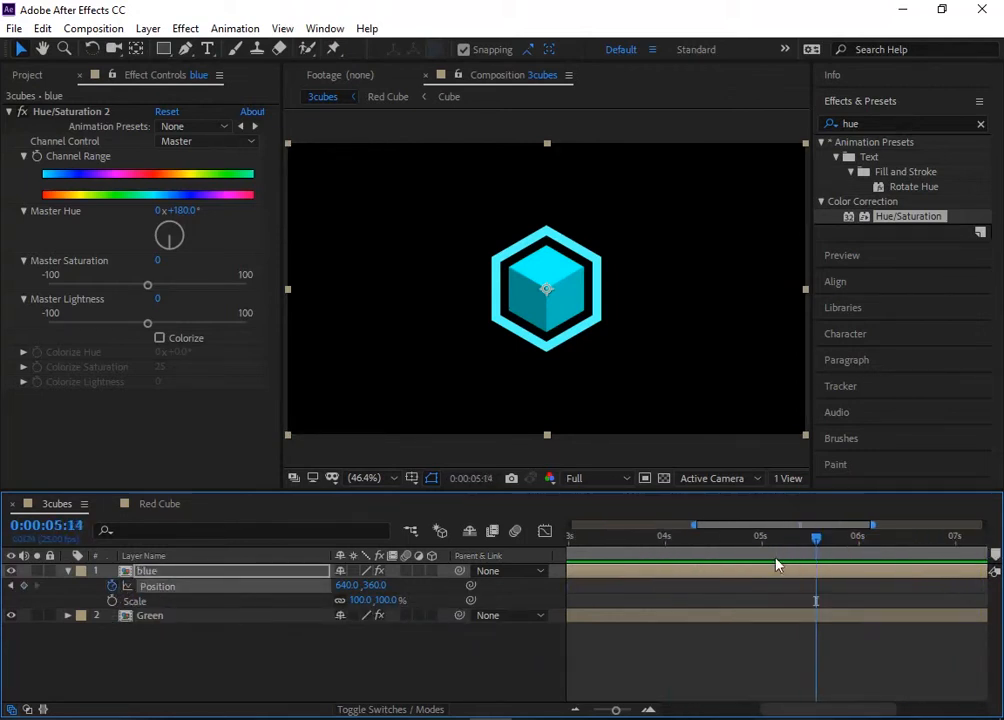
Set the blue layer's horizontal Position to 840 at 0:00:03:00.
click(13, 587)
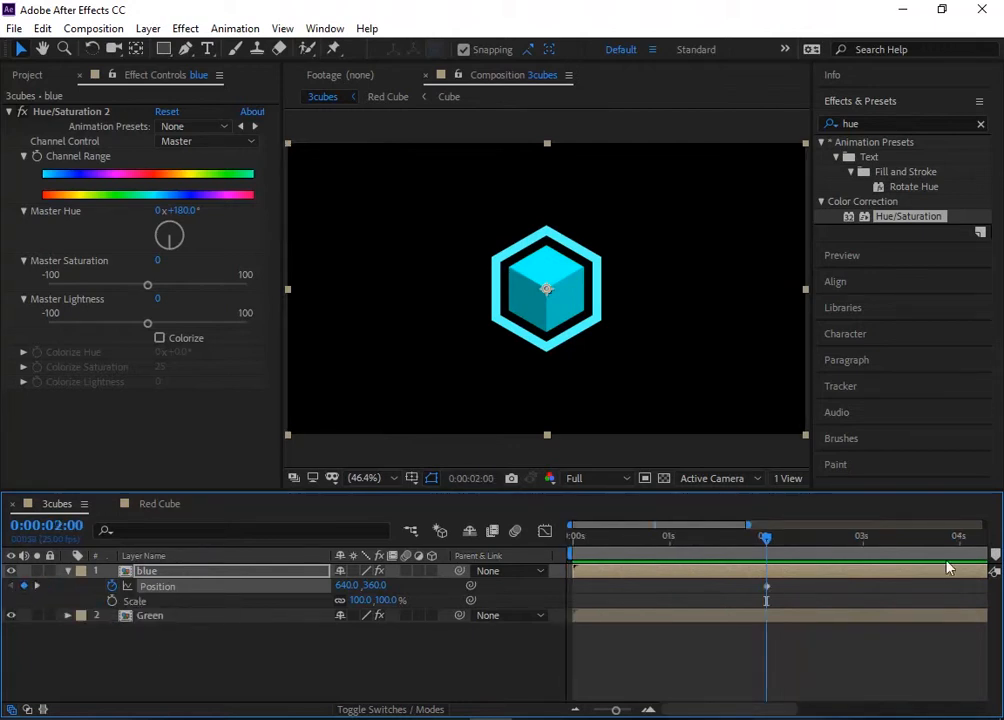
click(864, 540)
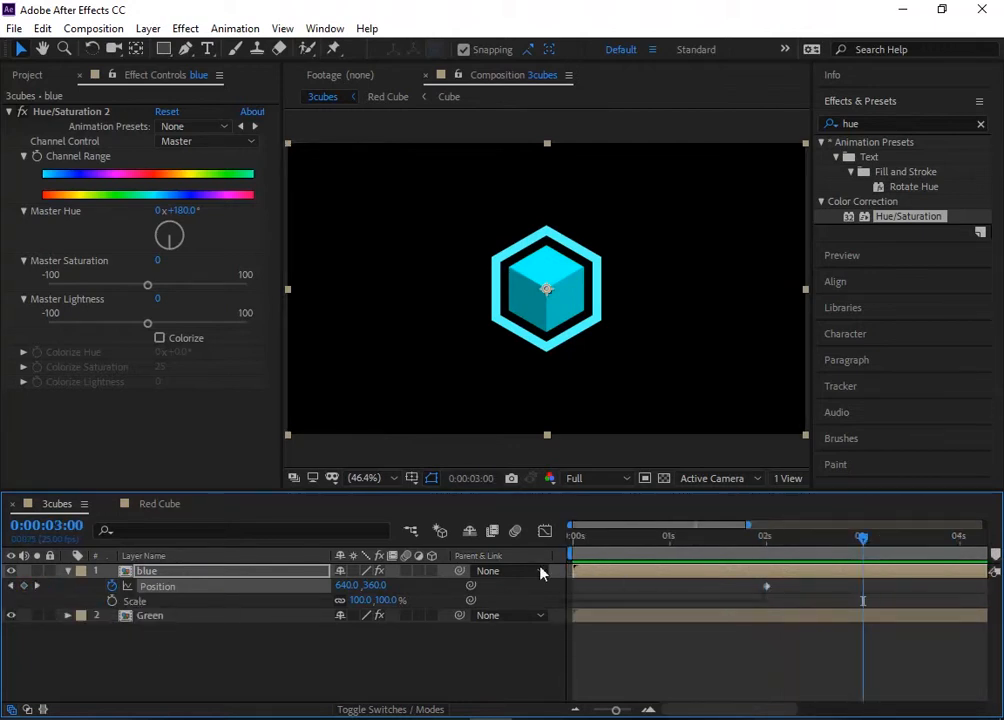
click(347, 585)
text(840)
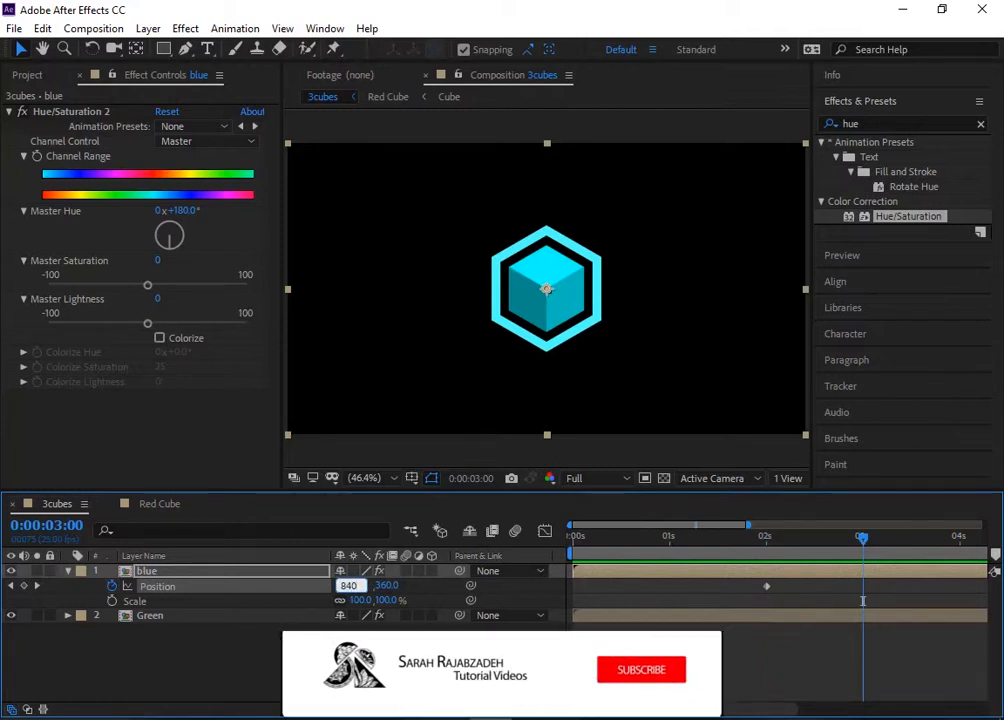
key(Return)
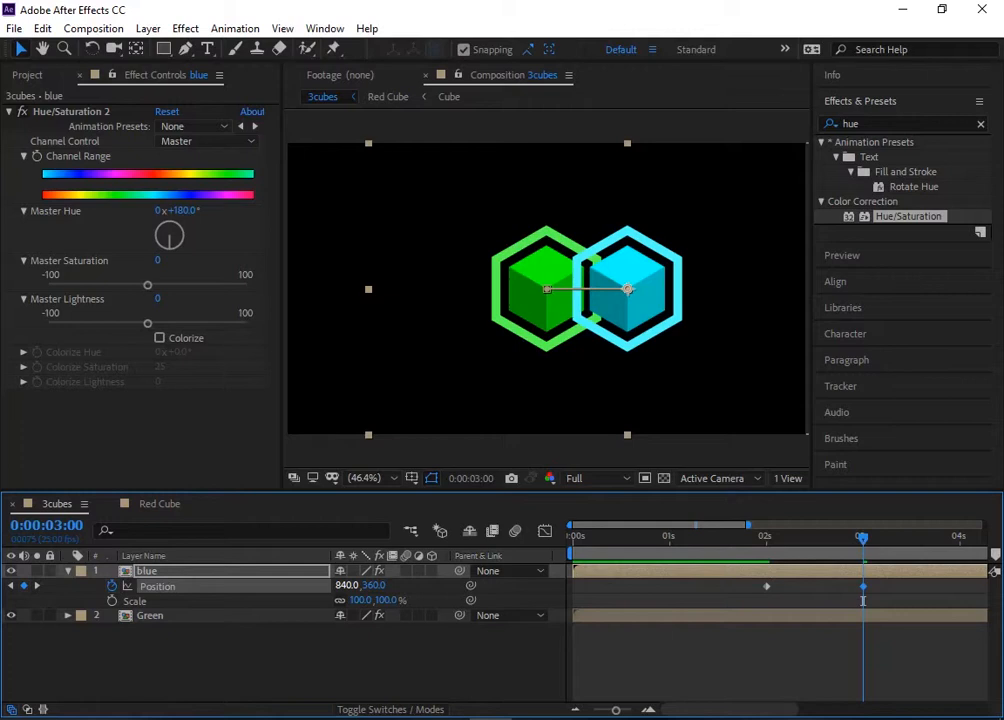
Add a Position keyframe with a horizontal value of 840 to the blue layer at 0:00:03:10.
click(937, 552)
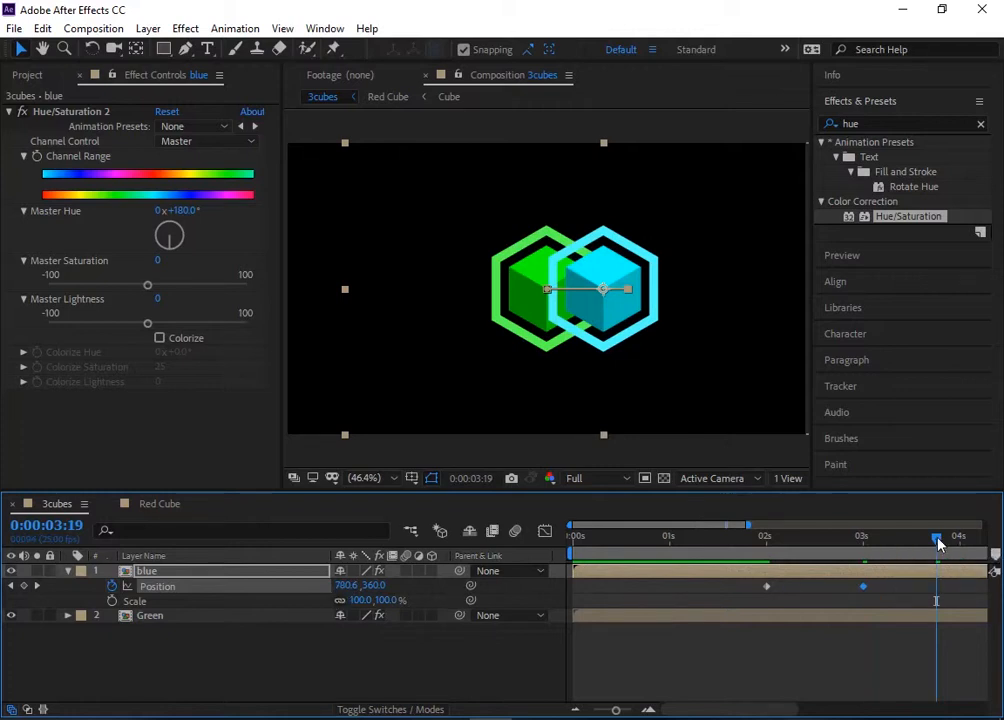
drag(940, 543, 862, 541)
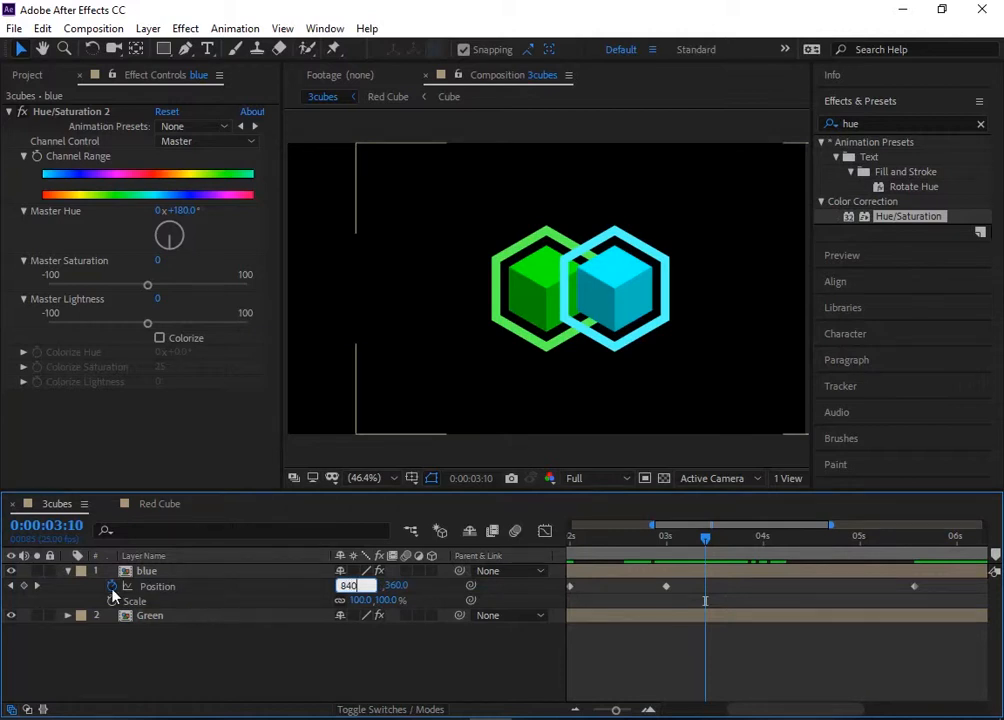
click(25, 587)
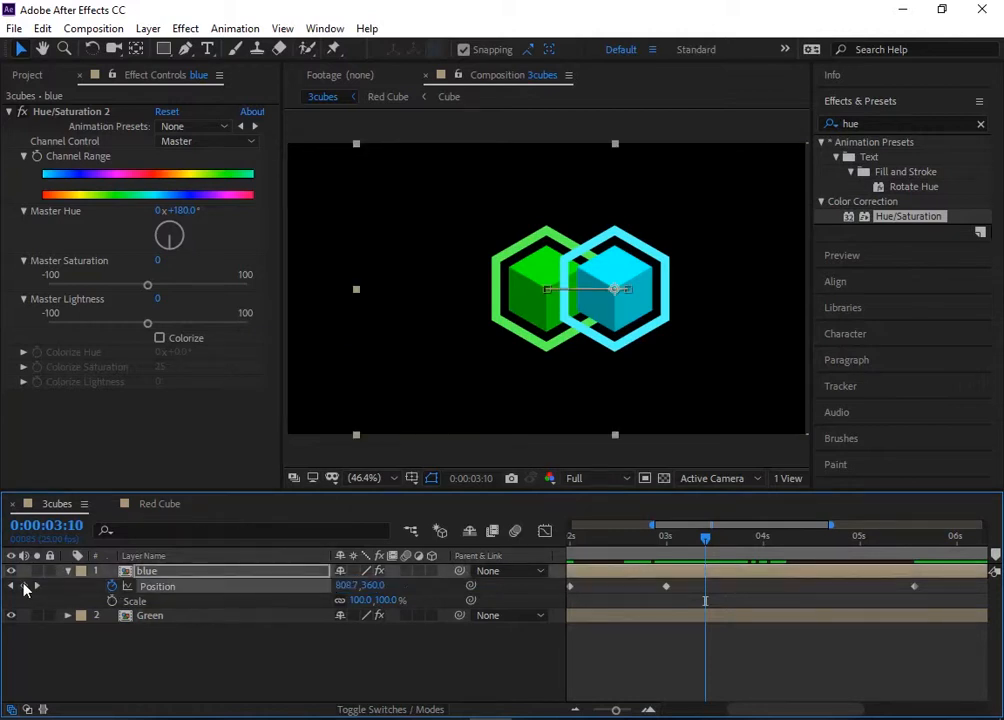
click(24, 586)
click(352, 585)
text(840)
key(Return)
Start keyframing the blue layer's Scale at 100% at 0:00:02:00 and set it to 56% at 0:00:03:00.
drag(705, 540, 643, 556)
click(13, 587)
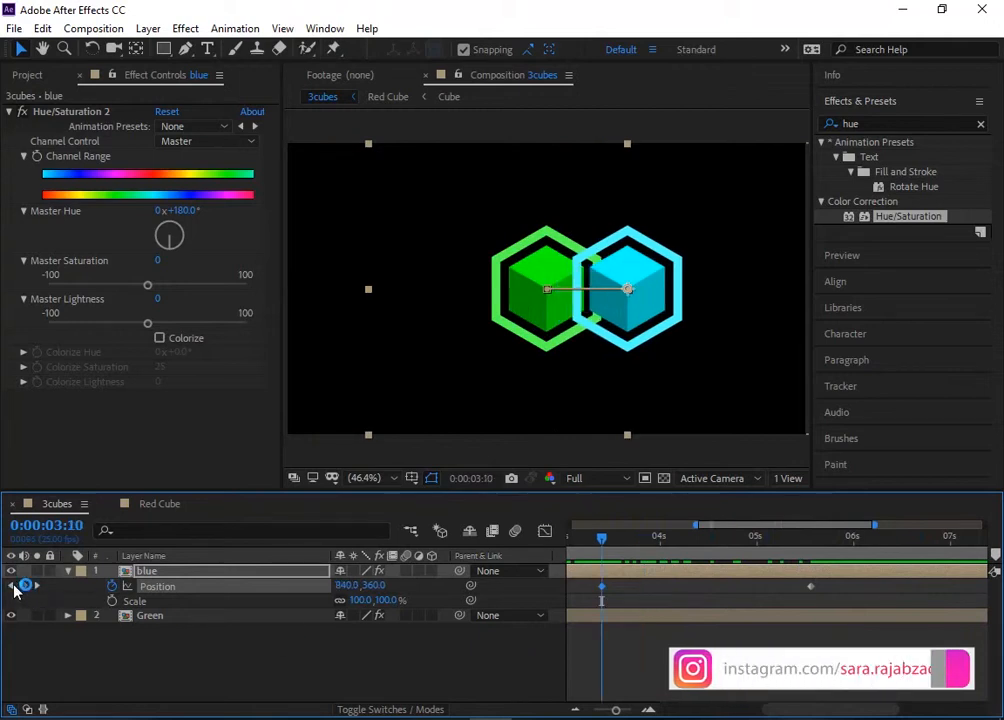
click(13, 588)
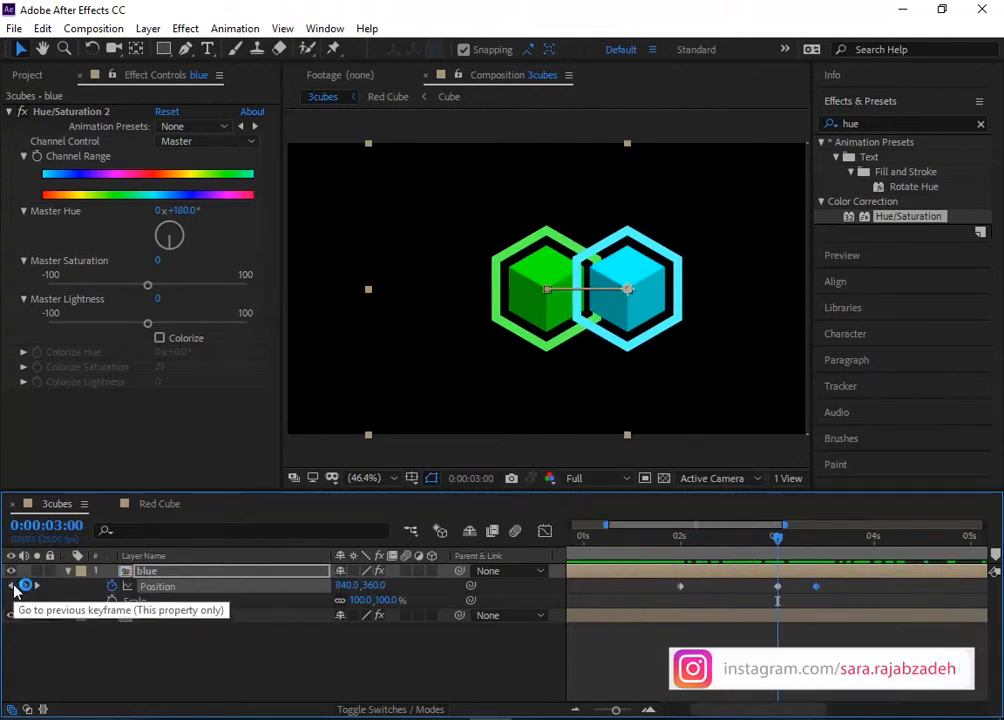
click(13, 588)
click(112, 601)
key(k)
click(365, 600)
text(56)
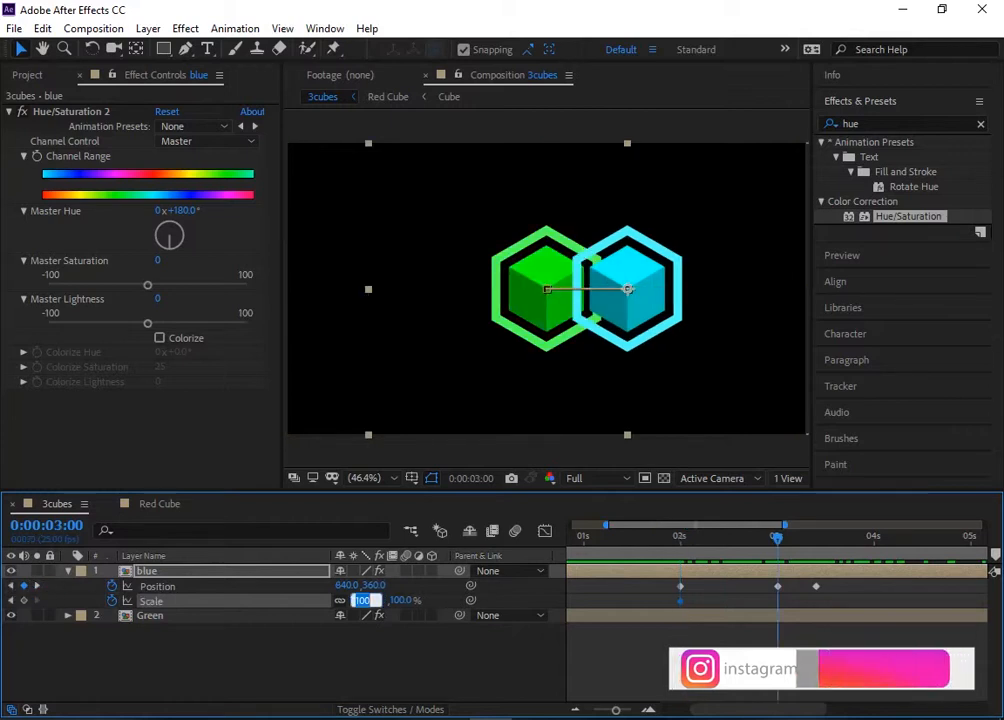
key(Return)
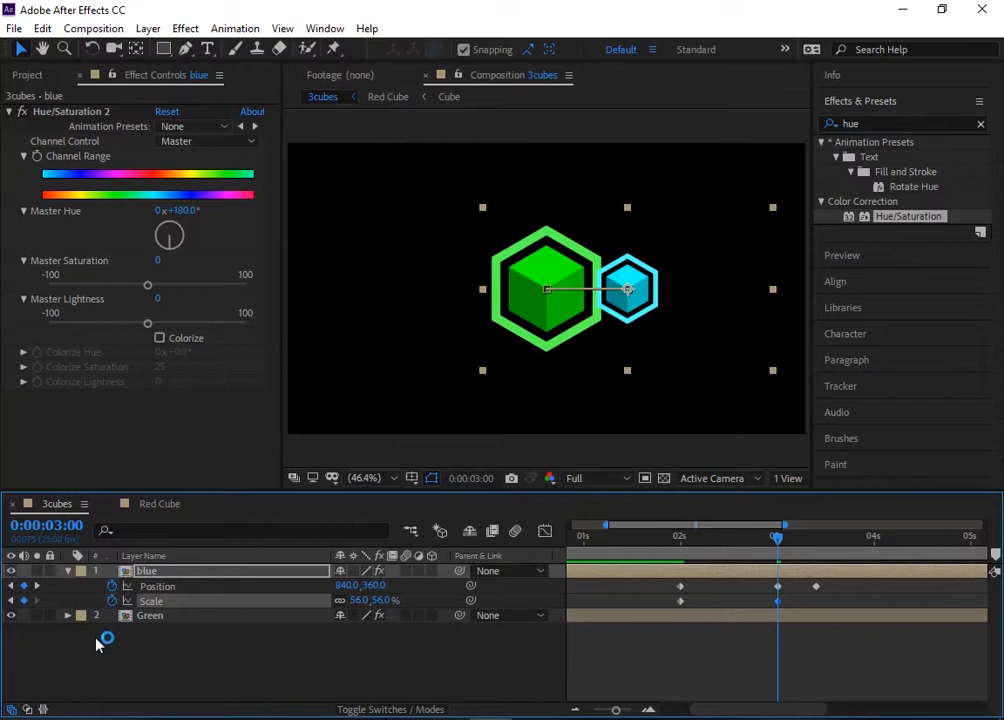
Add starting Position and Scale keyframes to the Green layer at 0:00:02:00.
click(132, 618)
key(s)
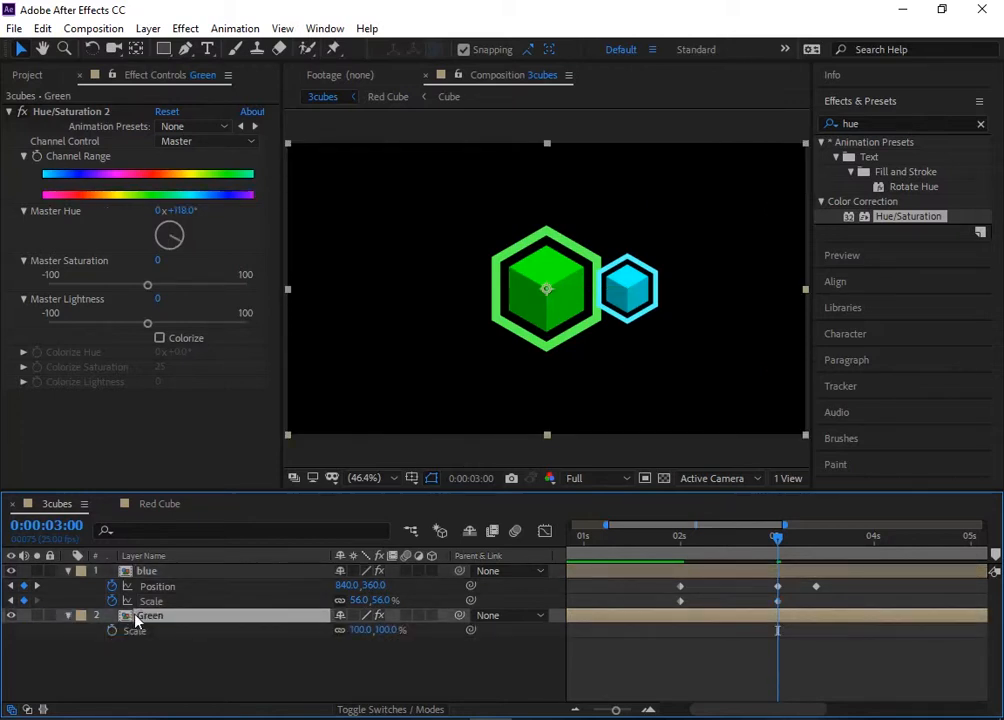
key(shift+p)
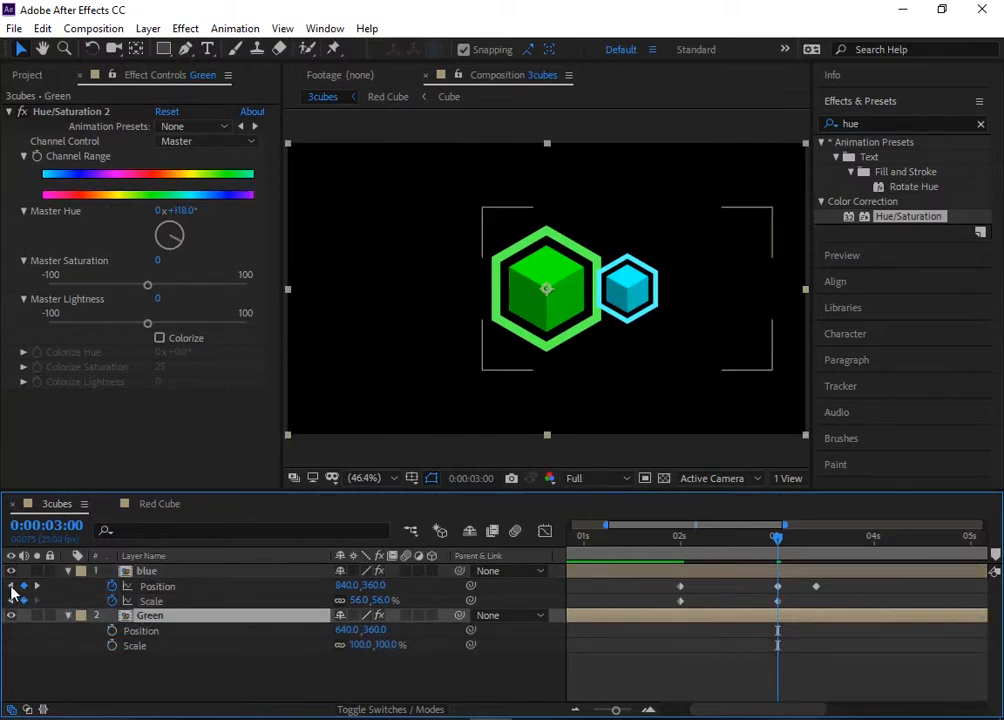
click(12, 588)
click(113, 631)
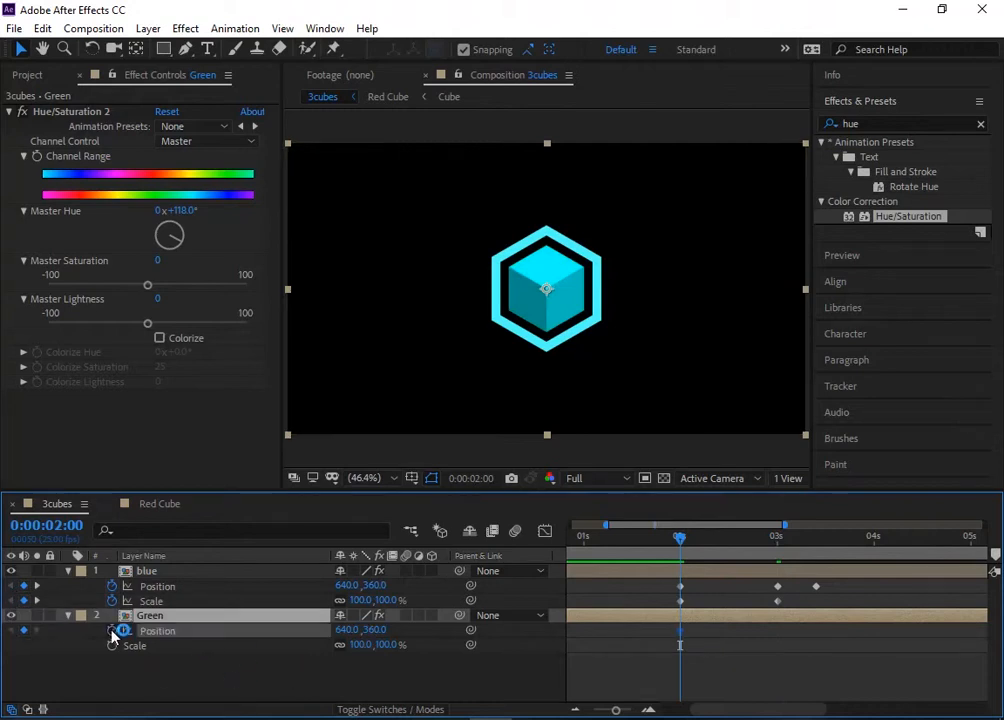
click(111, 645)
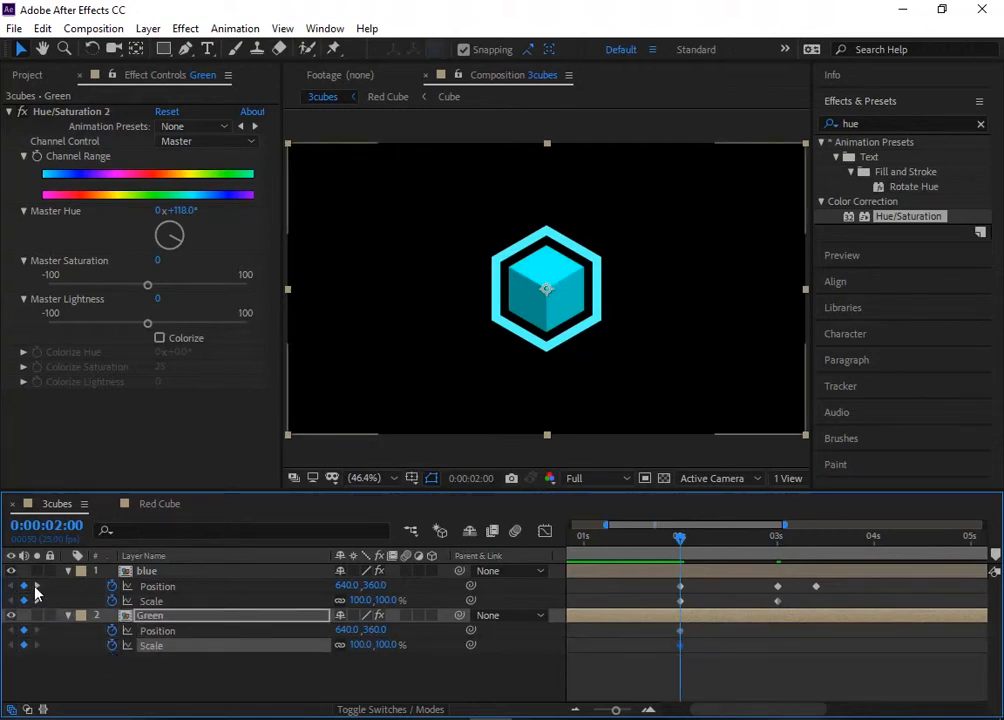
At 0:00:03:00, set the Green layer's horizontal Position to 440 and its Scale to 56%.
click(36, 587)
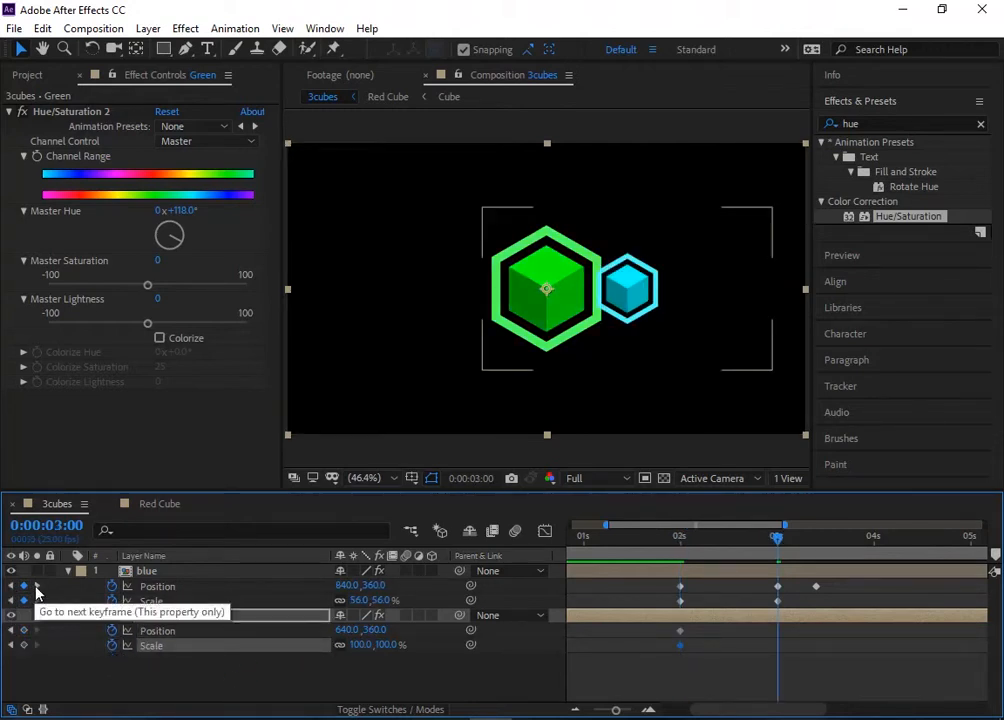
click(346, 630)
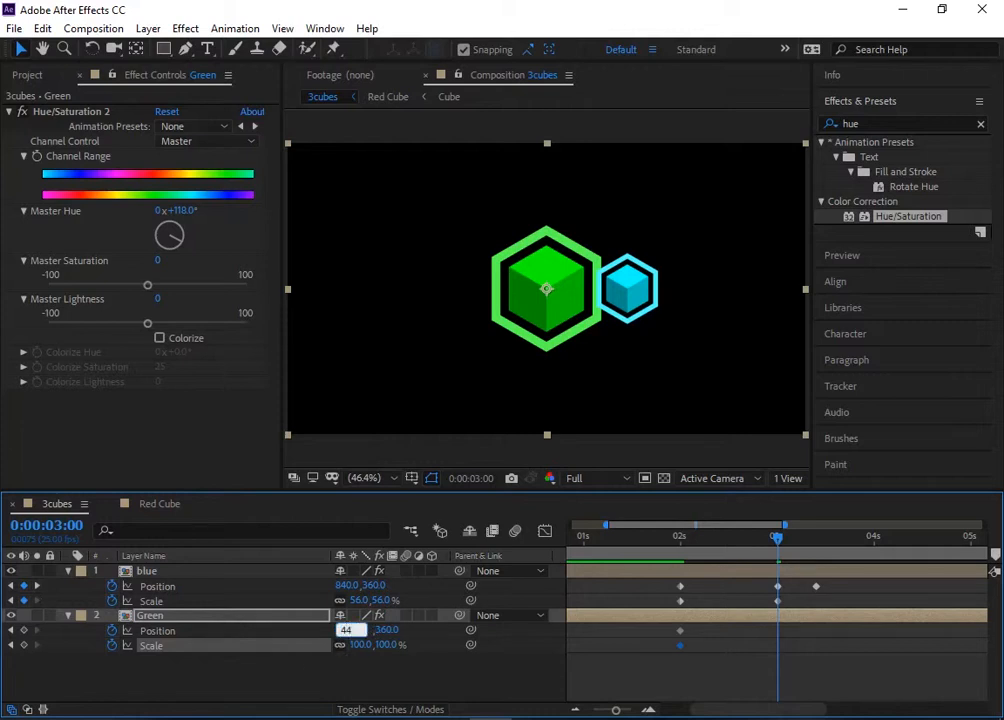
key(Return)
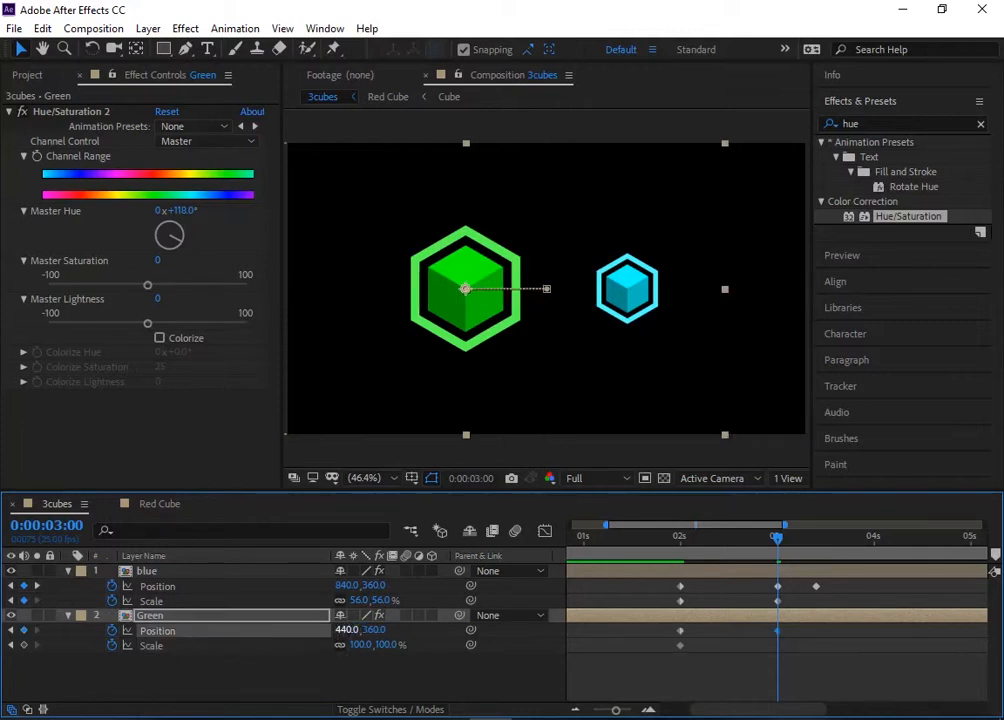
click(360, 644)
text(6)
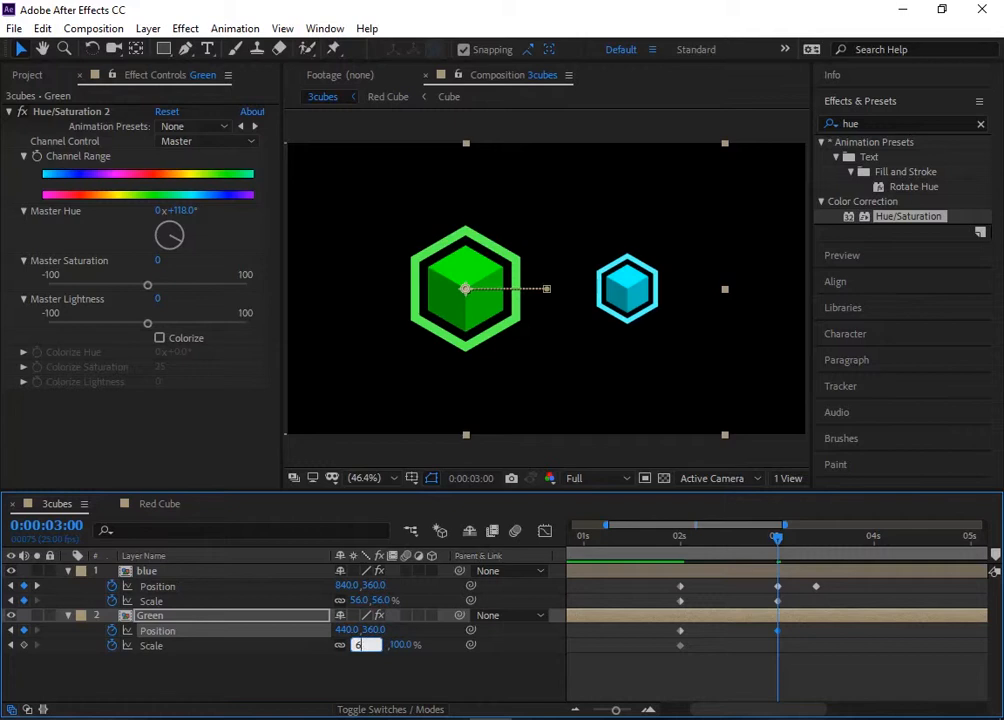
text(.0,56)
key(Return)
Hold the Green layer's Position with a keyframe at 0:00:03:10, and set its horizontal value to 640 at 0:00:05:14.
click(37, 586)
click(24, 630)
click(37, 586)
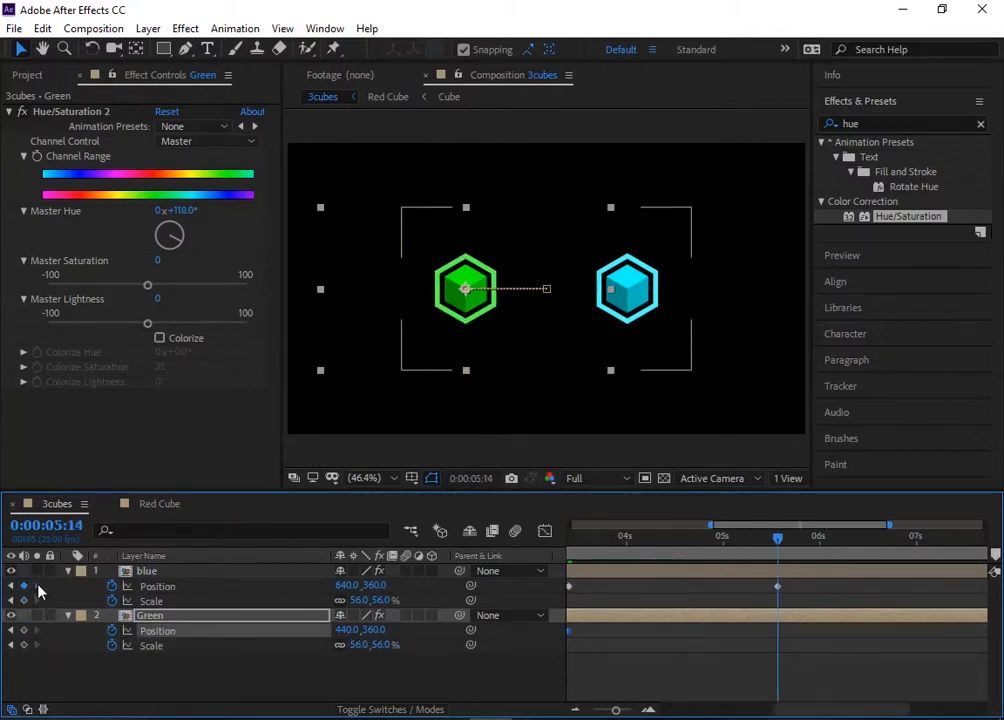
click(347, 630)
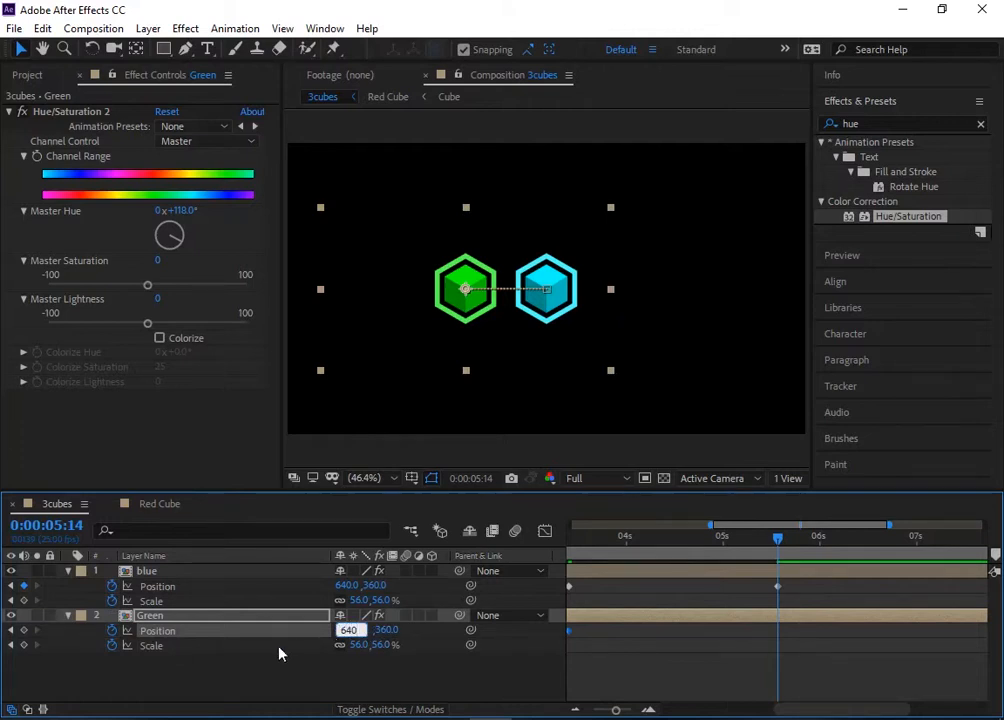
key(Return)
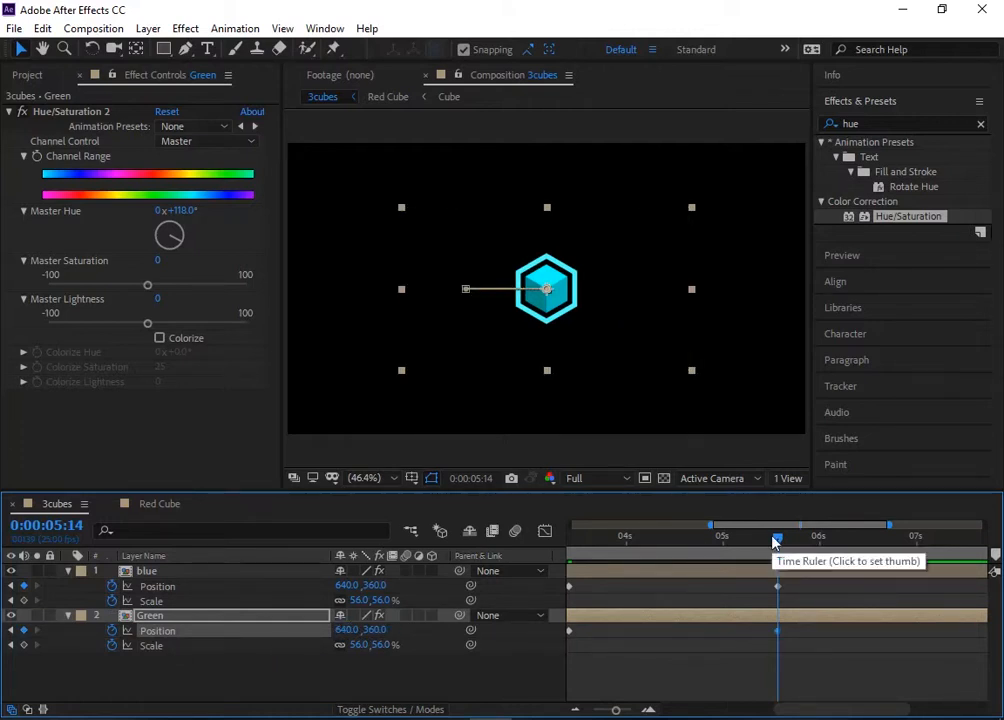
Apply Easy Ease to all Position and Scale keyframes of the blue and Green layers.
click(576, 709)
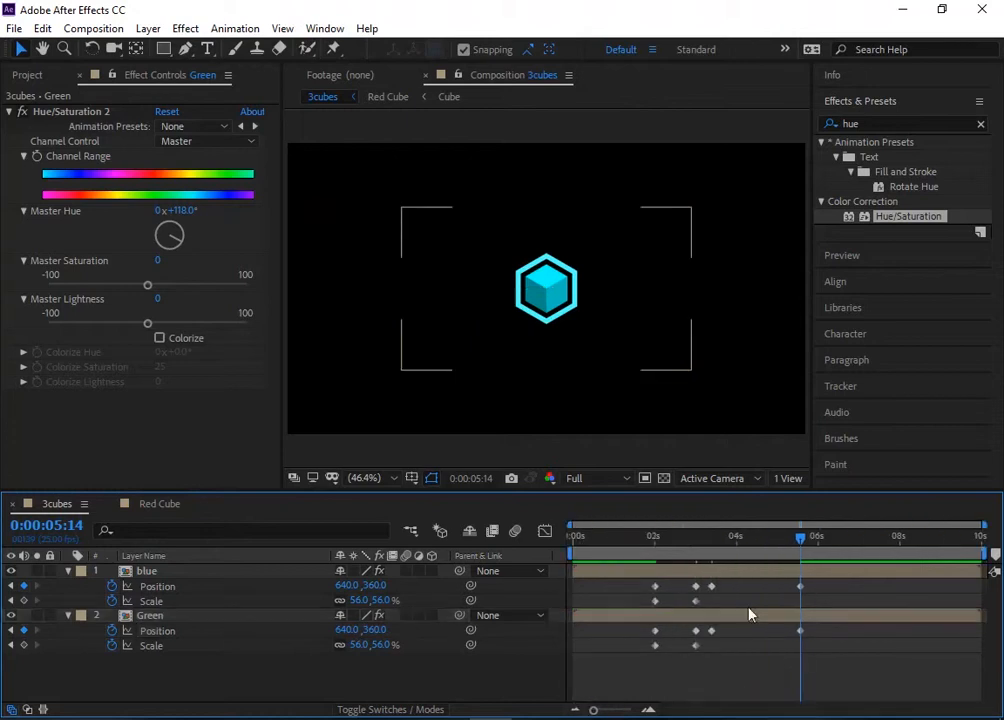
drag(833, 581, 601, 672)
key(F9)
drag(801, 539, 822, 565)
click(131, 655)
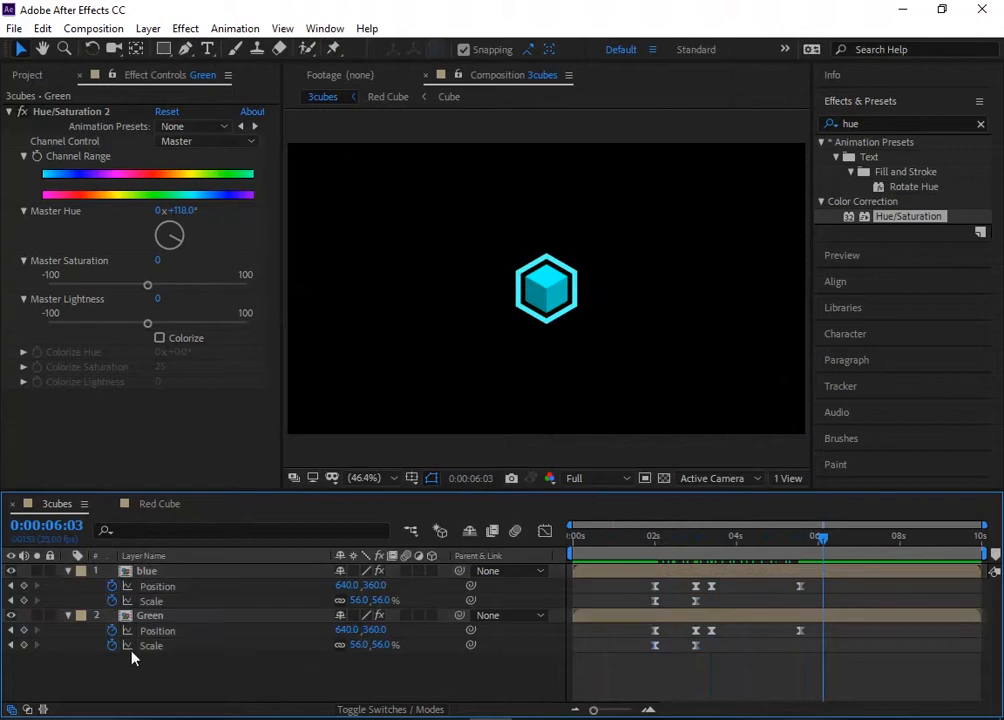
Pre-compose the blue and Green layers together into a new composition named "B in G".
click(68, 571)
click(68, 586)
drag(102, 624, 134, 573)
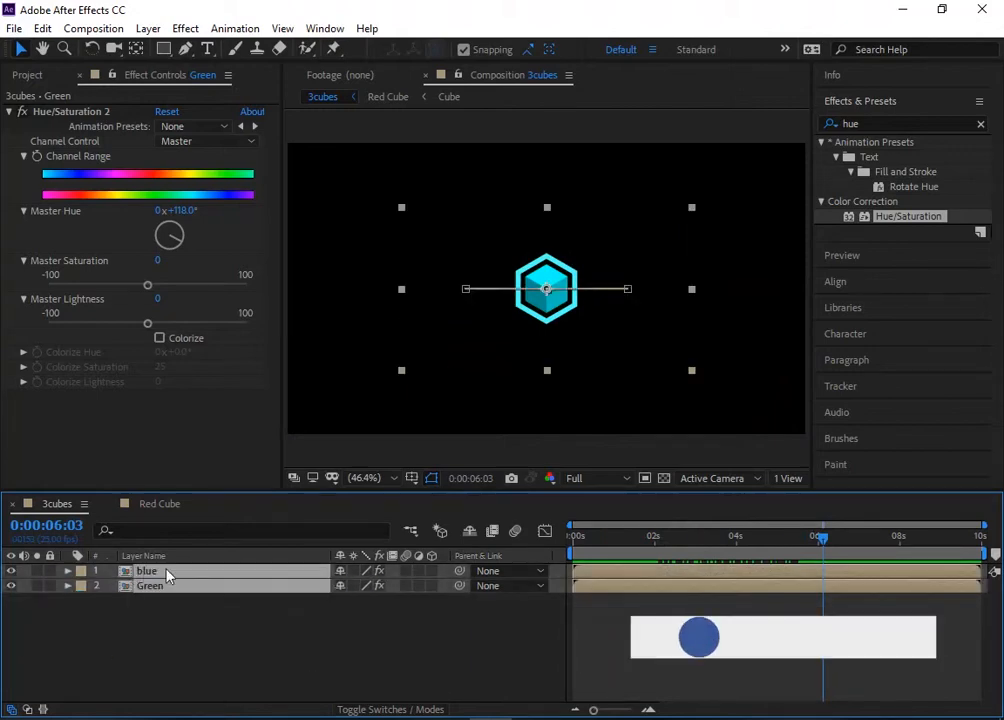
right_click(168, 575)
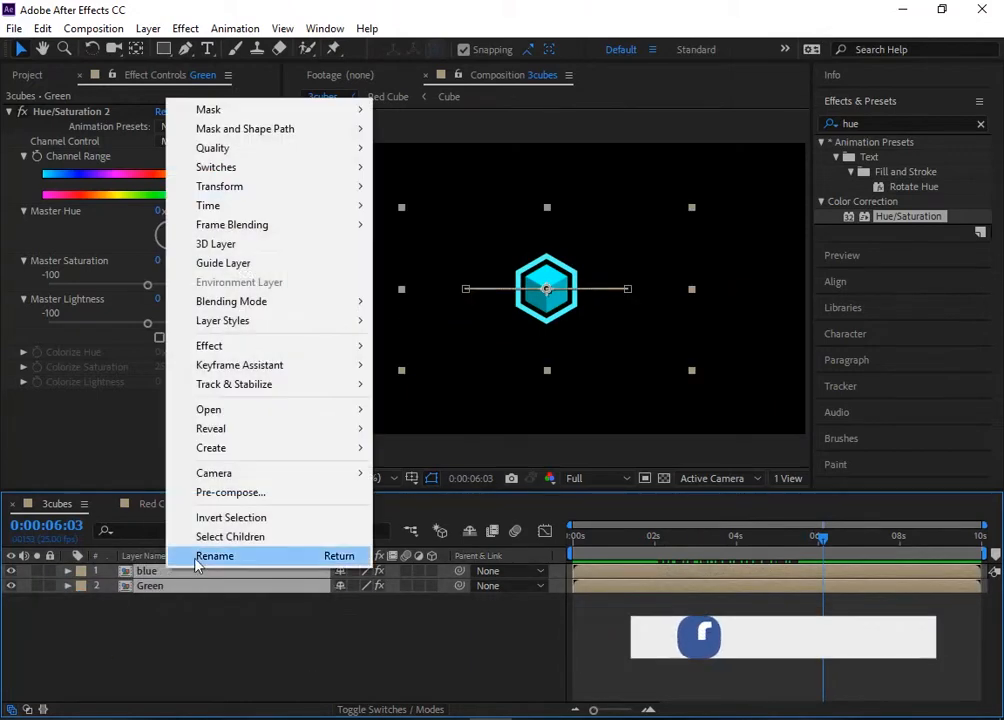
click(280, 492)
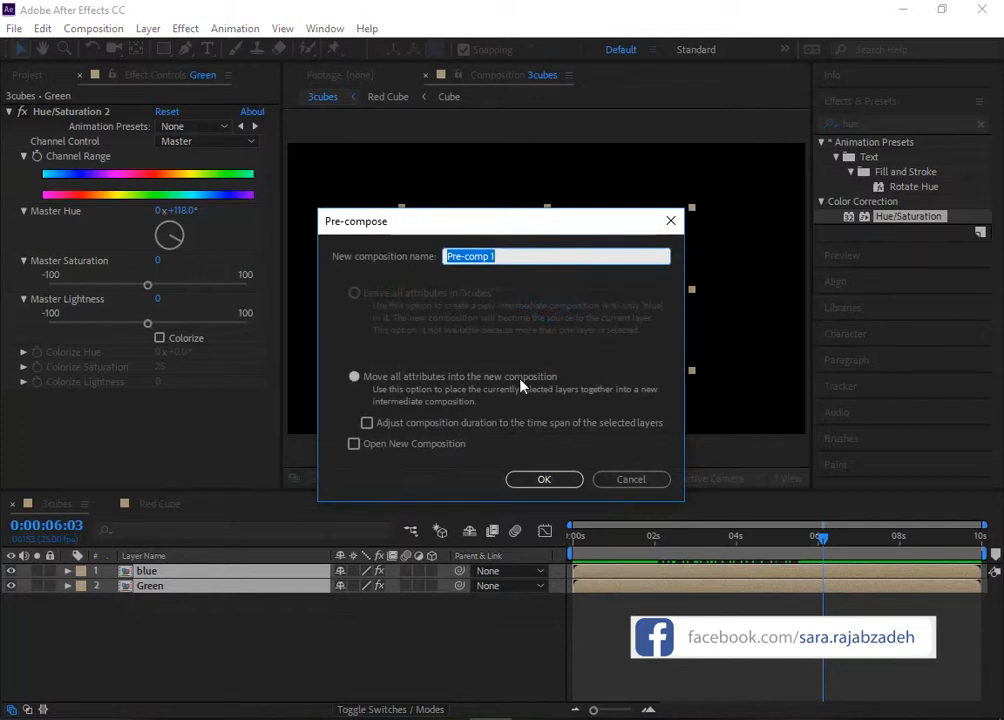
text(B)
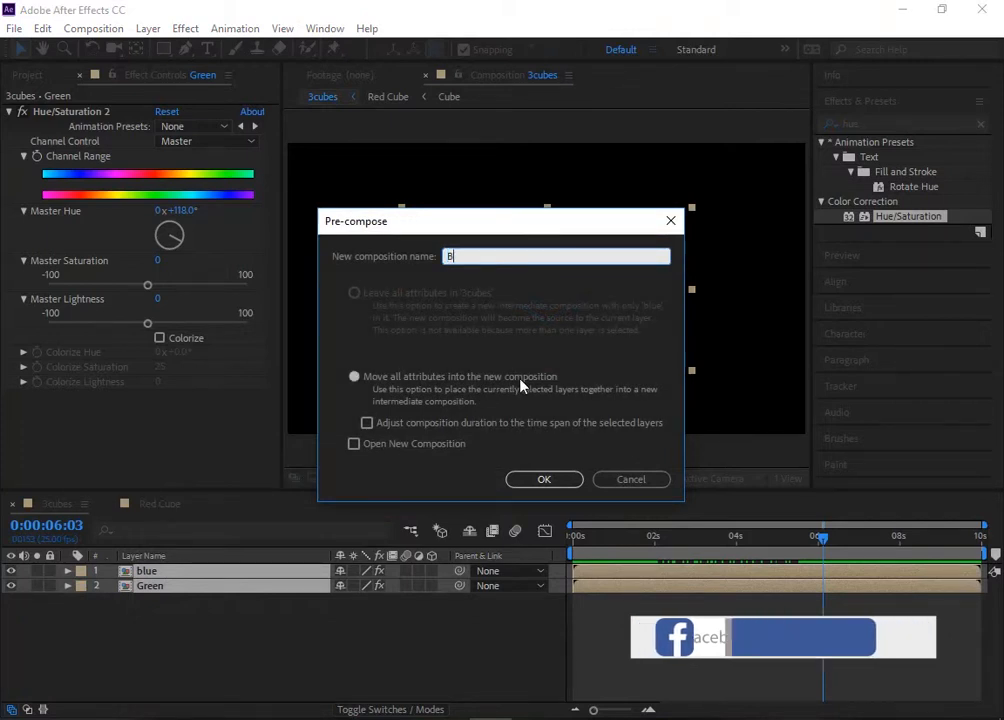
text( in G)
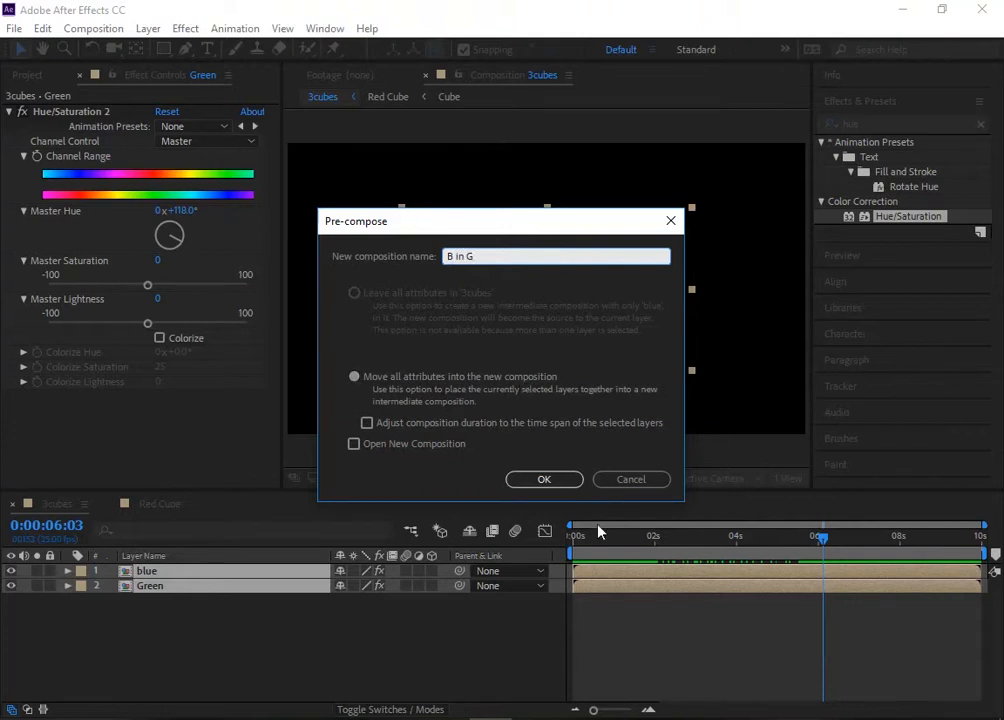
click(562, 481)
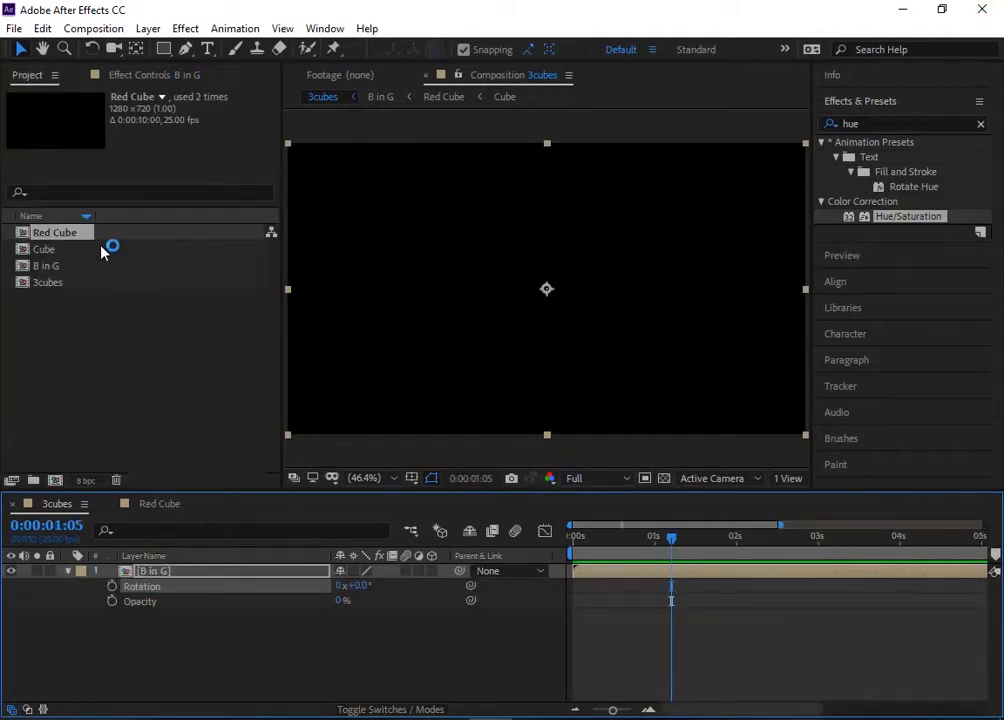
Add the Red Cube composition beneath the B in G layer and create its starting Scale keyframe at 0:00:02:00.
drag(103, 252, 155, 654)
drag(670, 538, 736, 552)
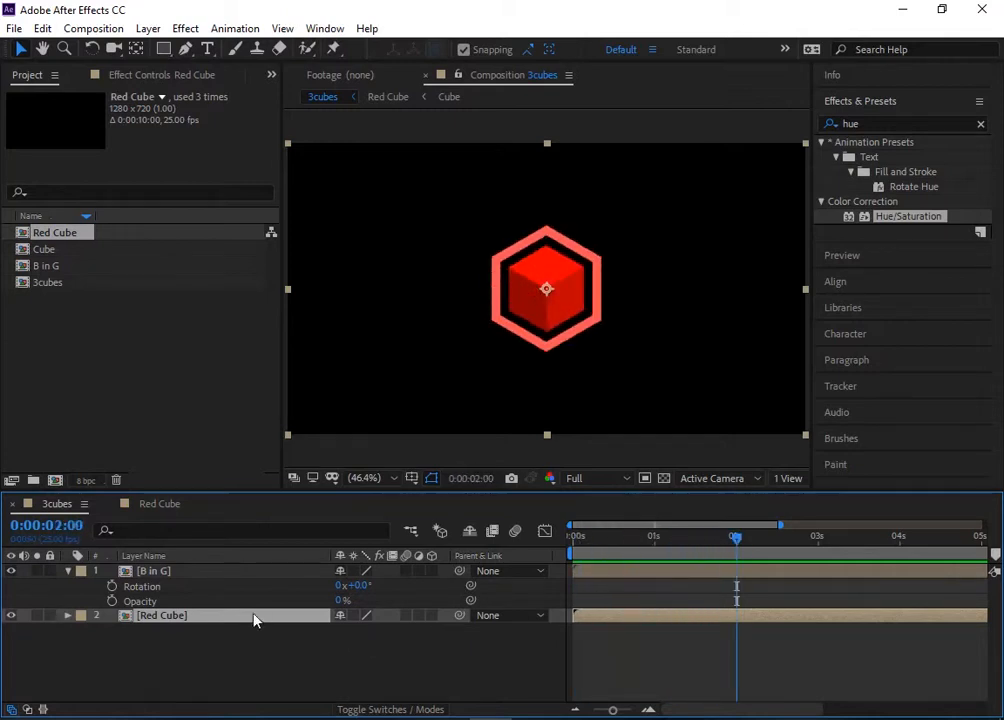
key(s)
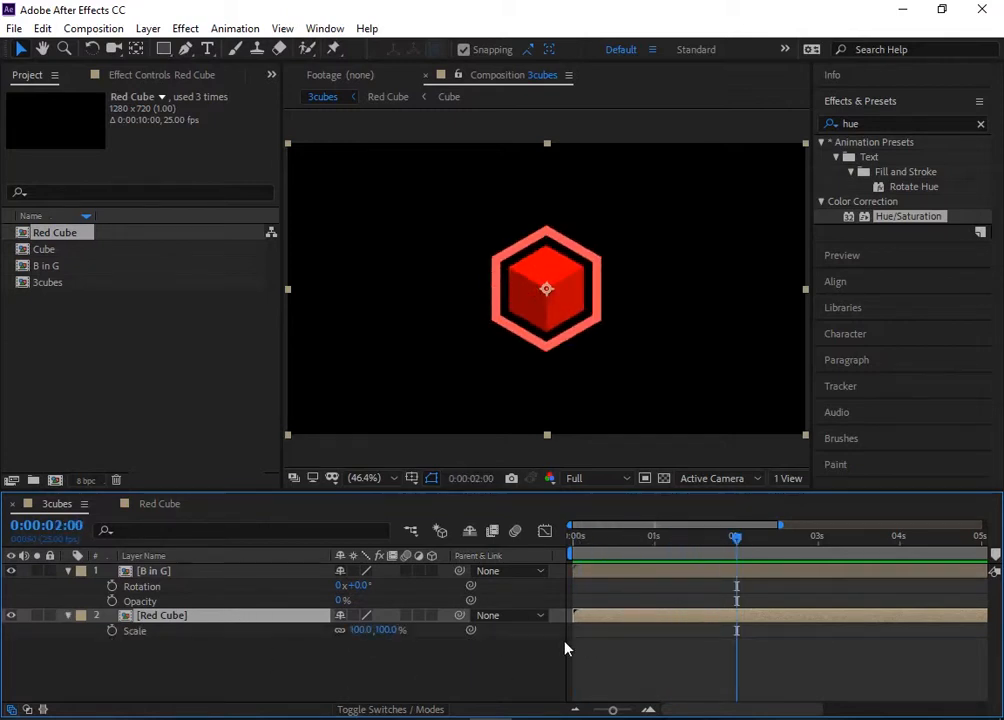
click(112, 630)
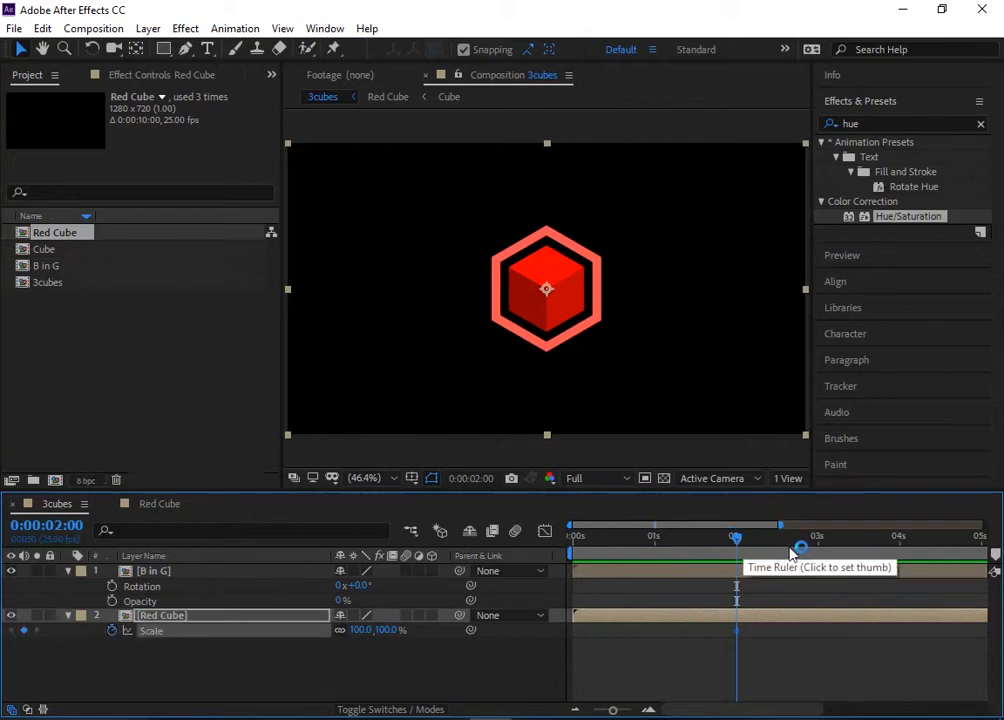
Set the Red Cube layer's Scale to 56% at 0:00:03:00 and hold it with a keyframe at 0:00:03:12.
click(818, 548)
click(361, 630)
text(56)
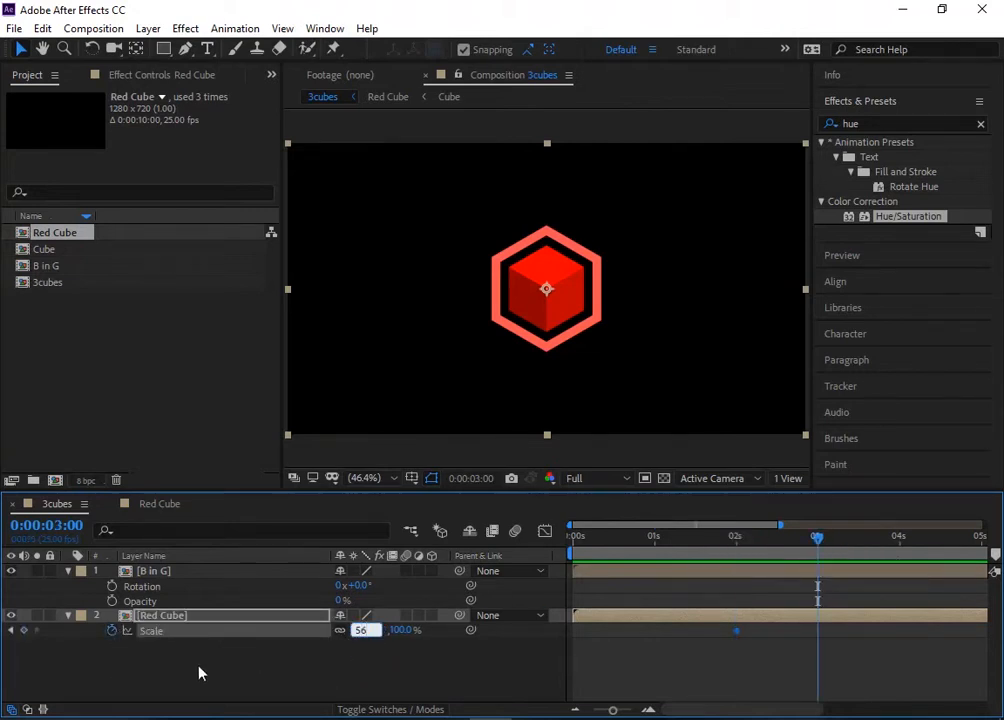
key(Escape)
click(24, 631)
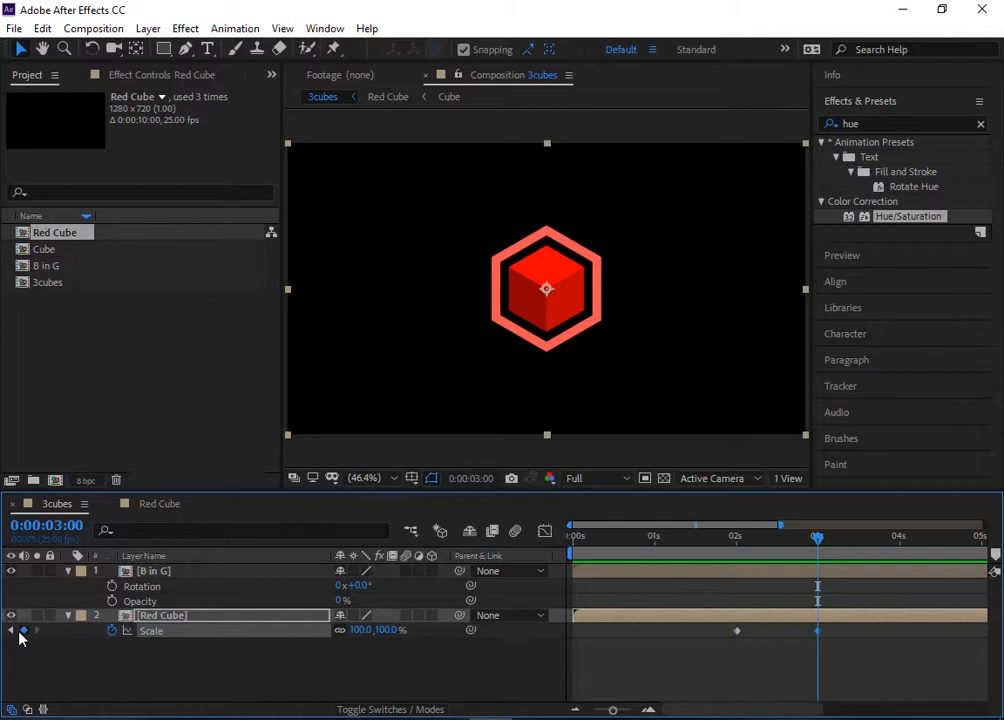
click(361, 630)
text(56)
key(Return)
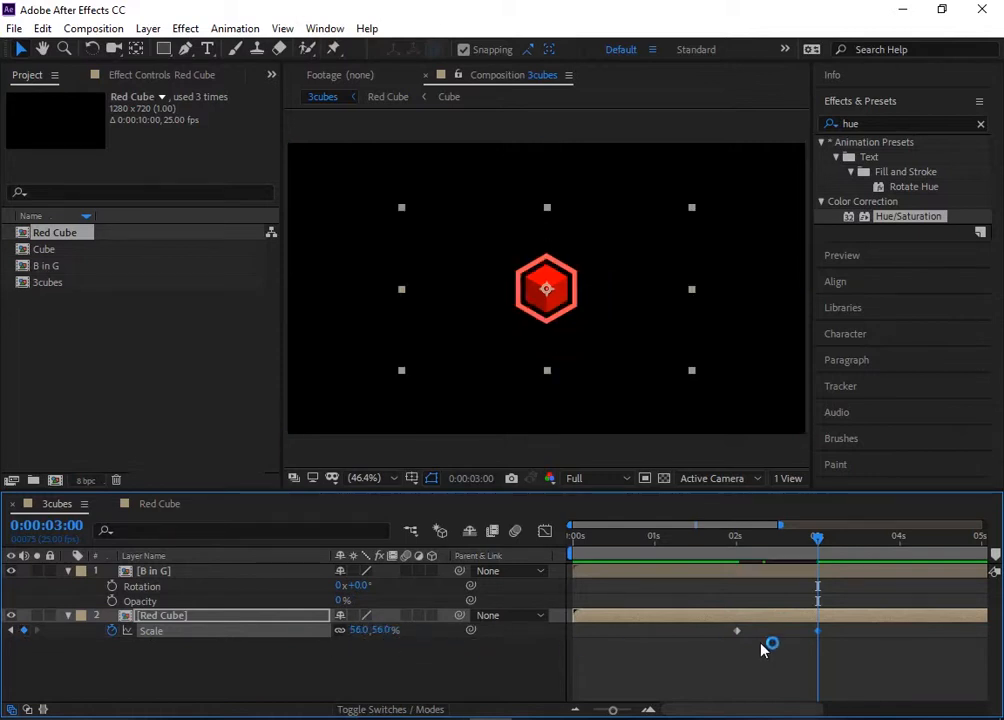
click(857, 537)
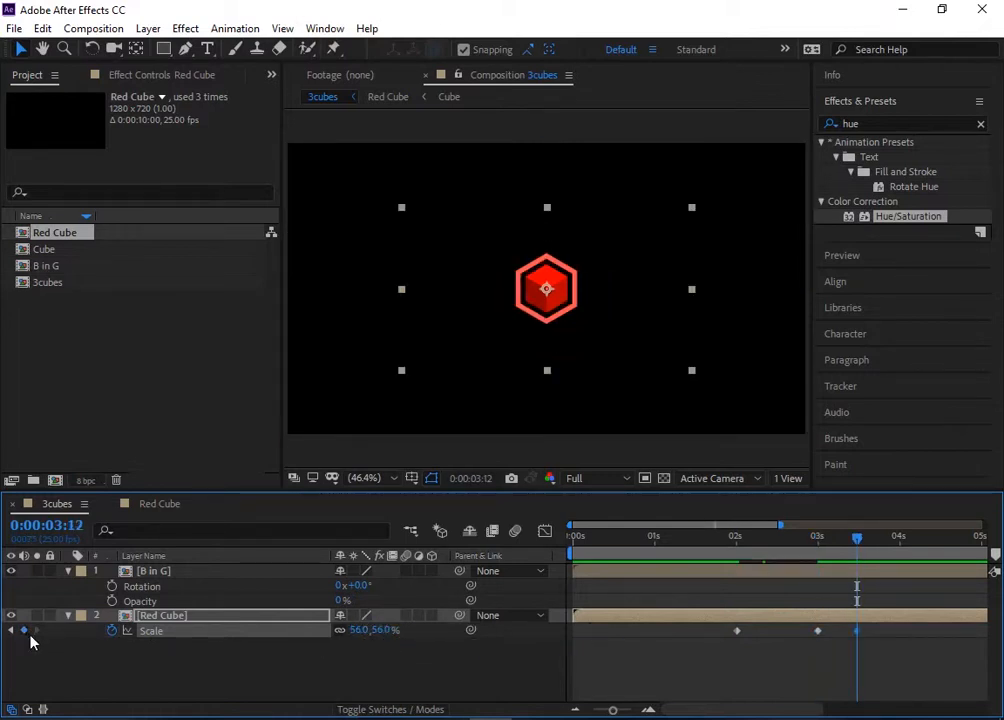
Fade in the B in G layer with Opacity keyframes from 0% at 0:00:01:21 to 100% at 0:00:02:04.
drag(857, 537, 724, 562)
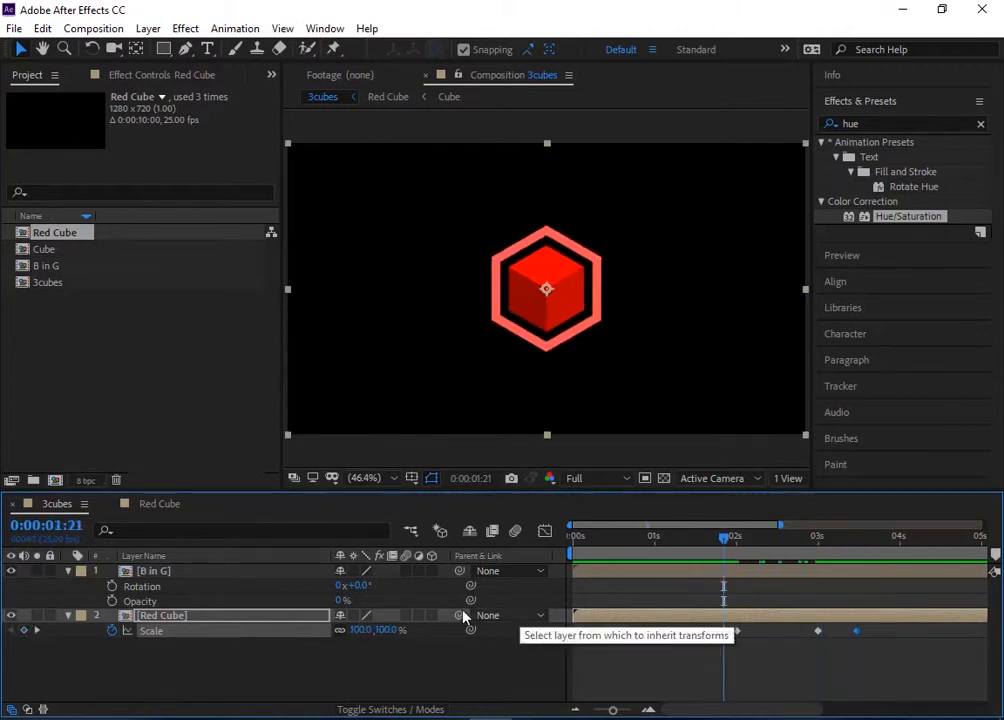
click(112, 601)
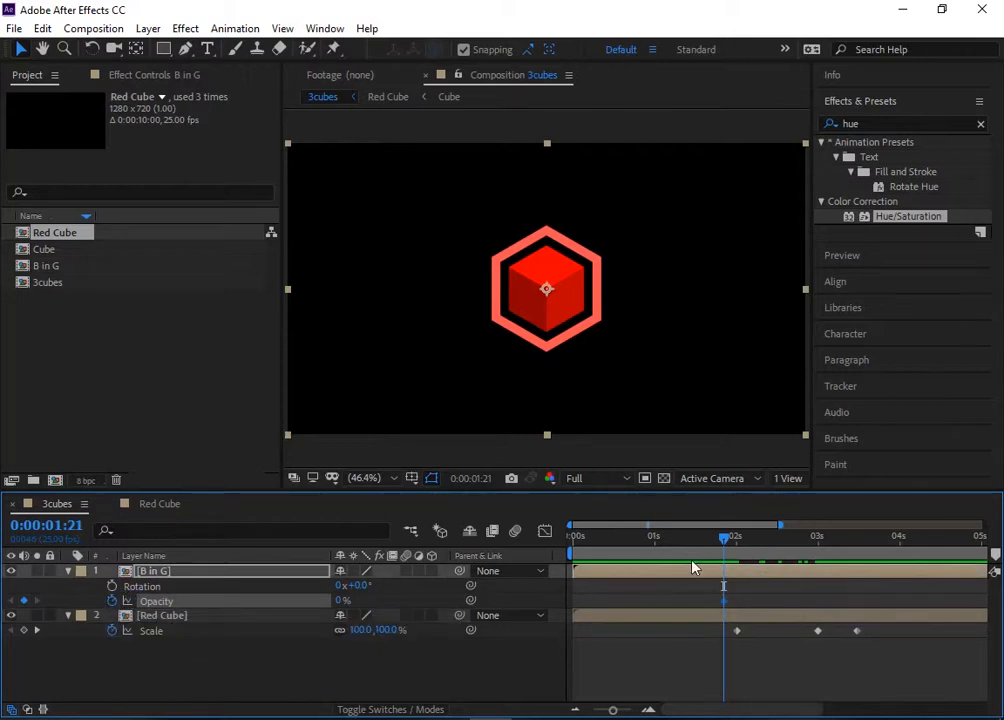
click(750, 550)
drag(343, 601, 445, 601)
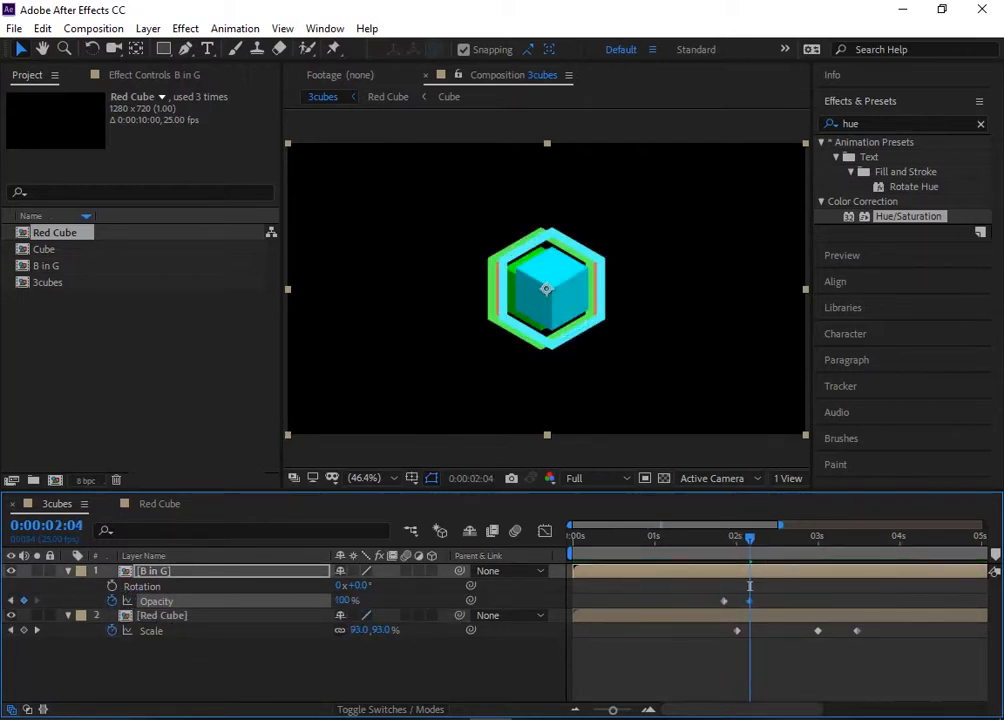
Set the B in G layer's Rotation to 119° at 0:00:02:00 and start keyframing it.
mouse_move(727, 546)
mouse_down()
mouse_move(713, 545)
mouse_move(762, 541)
mouse_move(770, 552)
mouse_move(736, 562)
mouse_up()
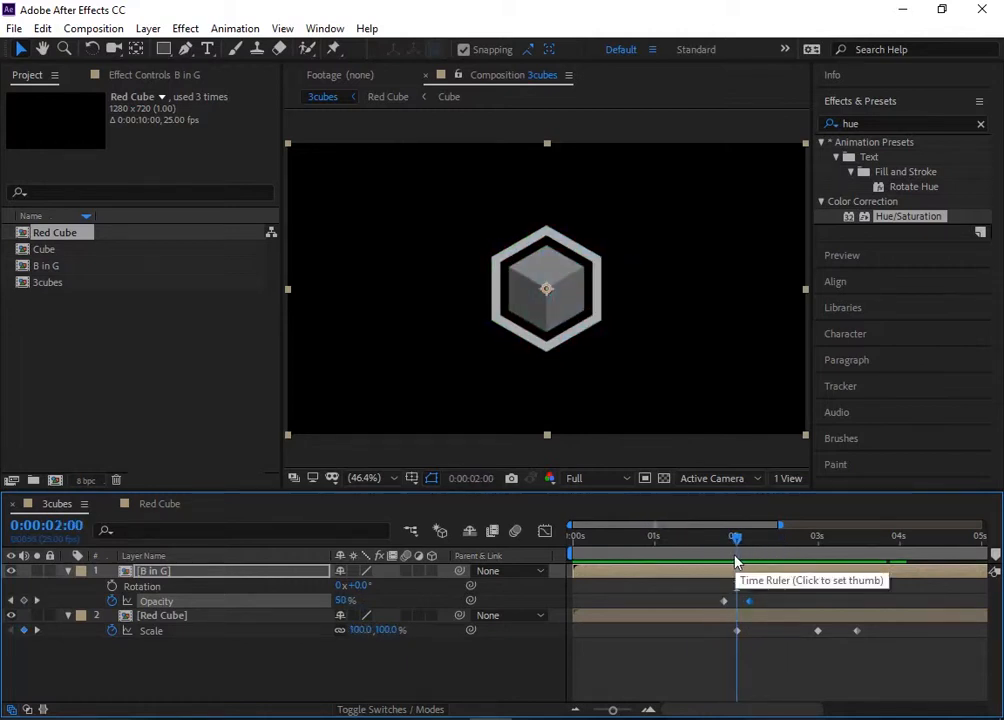
click(359, 586)
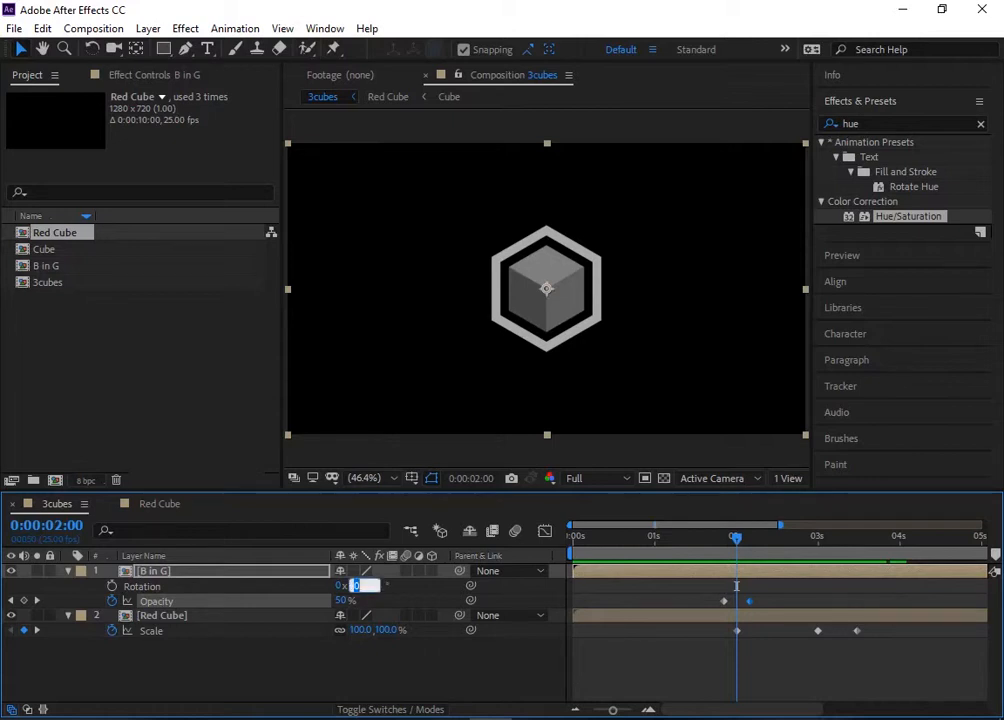
text(119)
key(Return)
click(113, 587)
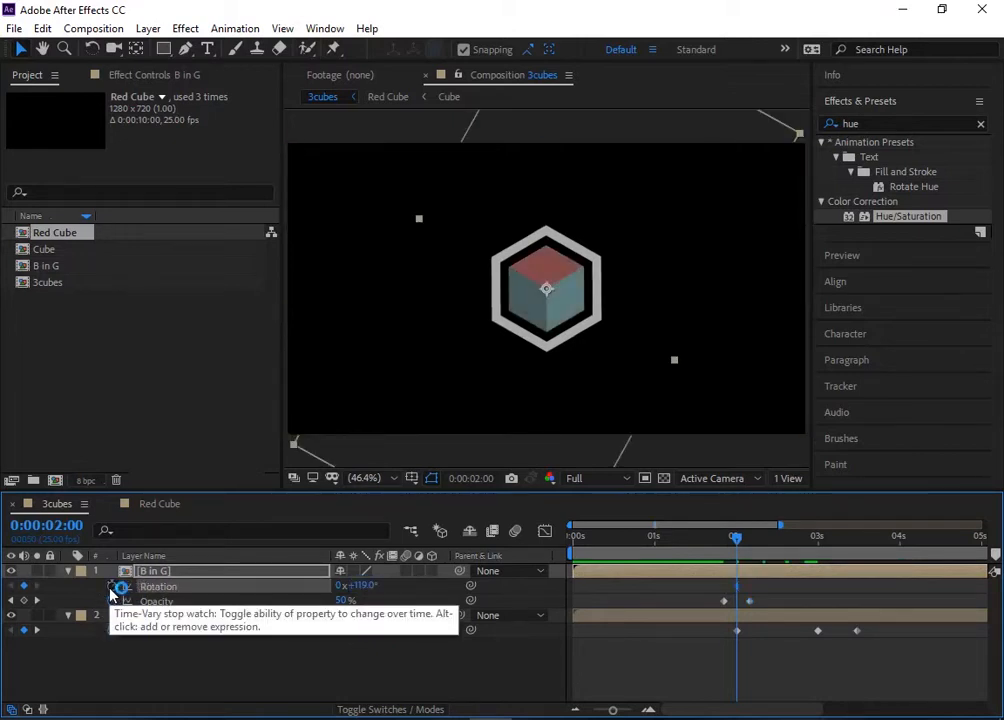
Set the B in G layer's Rotation to 0° at 0:00:02:21 and hold it with a keyframe at 0:00:02:23.
click(650, 710)
drag(743, 553, 875, 553)
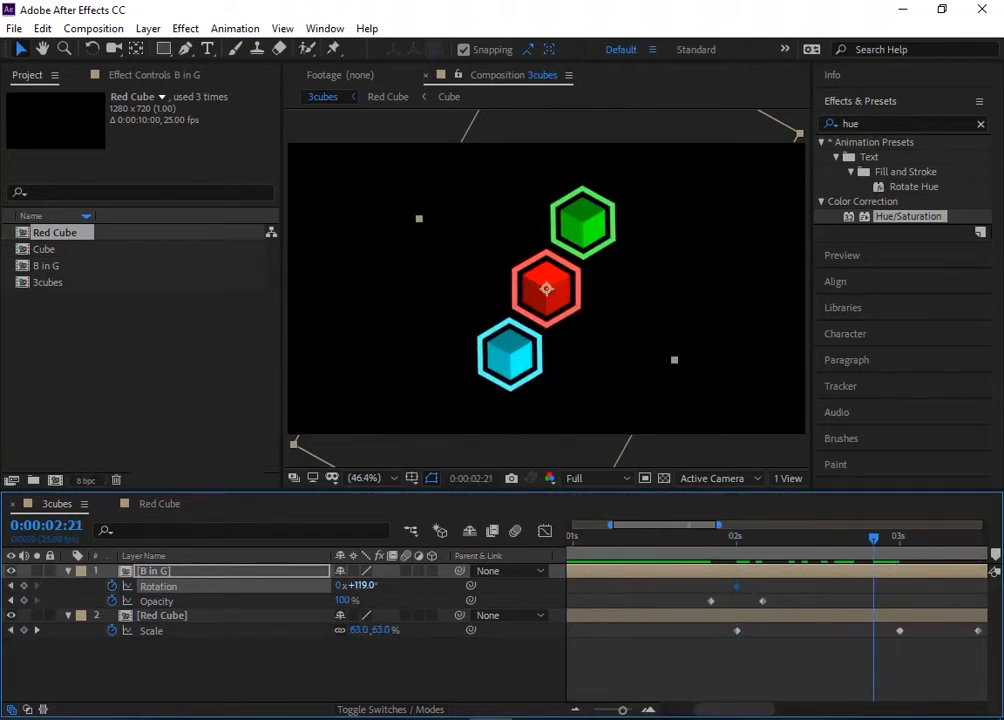
text(0)
key(Return)
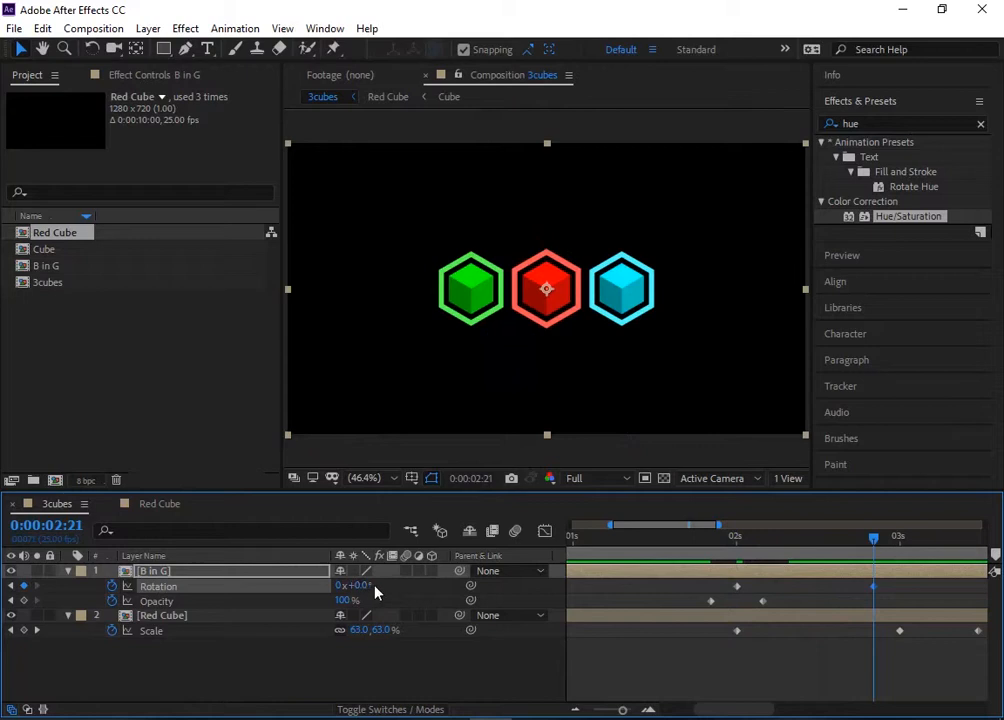
drag(875, 540, 888, 540)
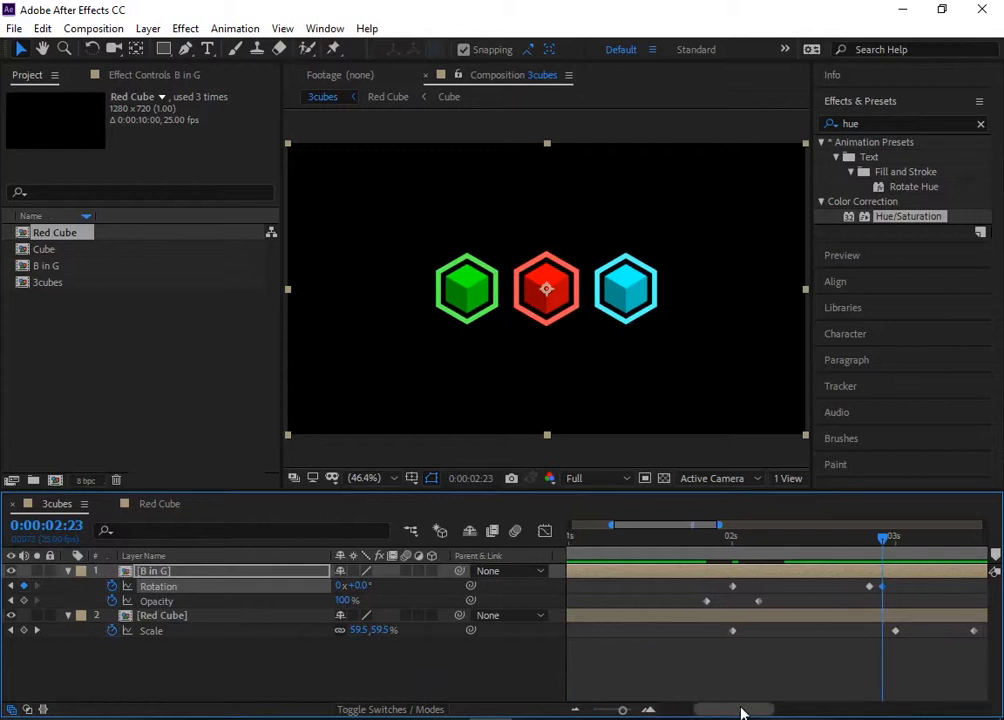
Set the B in G layer's Rotation to 180° at 0:00:03:22 and preview the animation from near the beginning.
drag(740, 708, 768, 709)
click(900, 540)
click(360, 586)
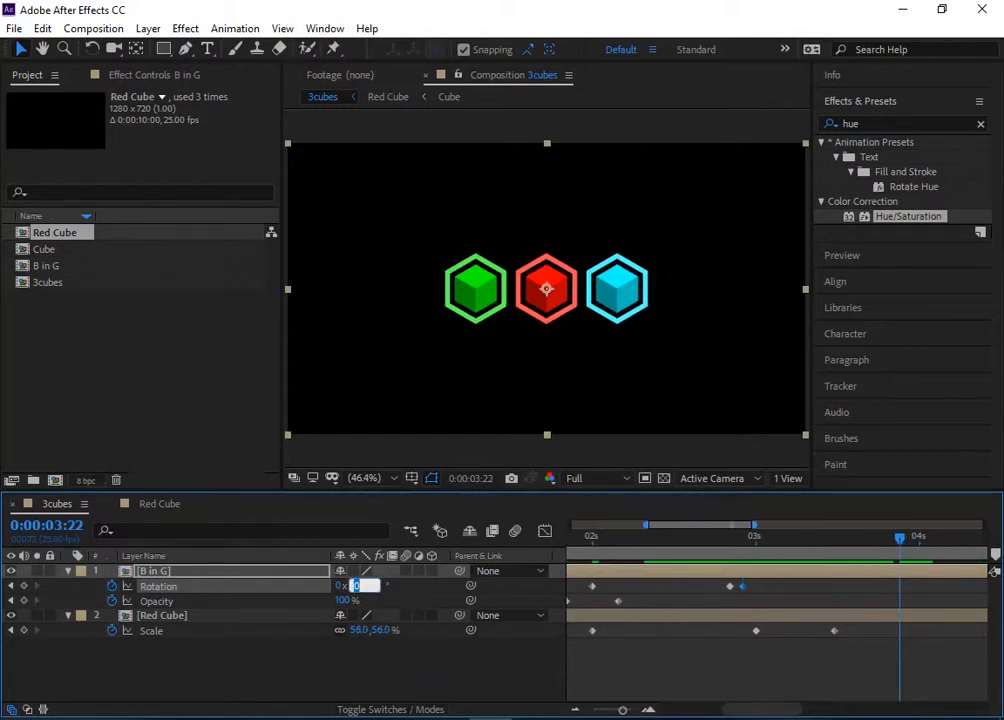
text(180)
key(Return)
drag(900, 540, 560, 566)
drag(622, 710, 600, 710)
key(space)
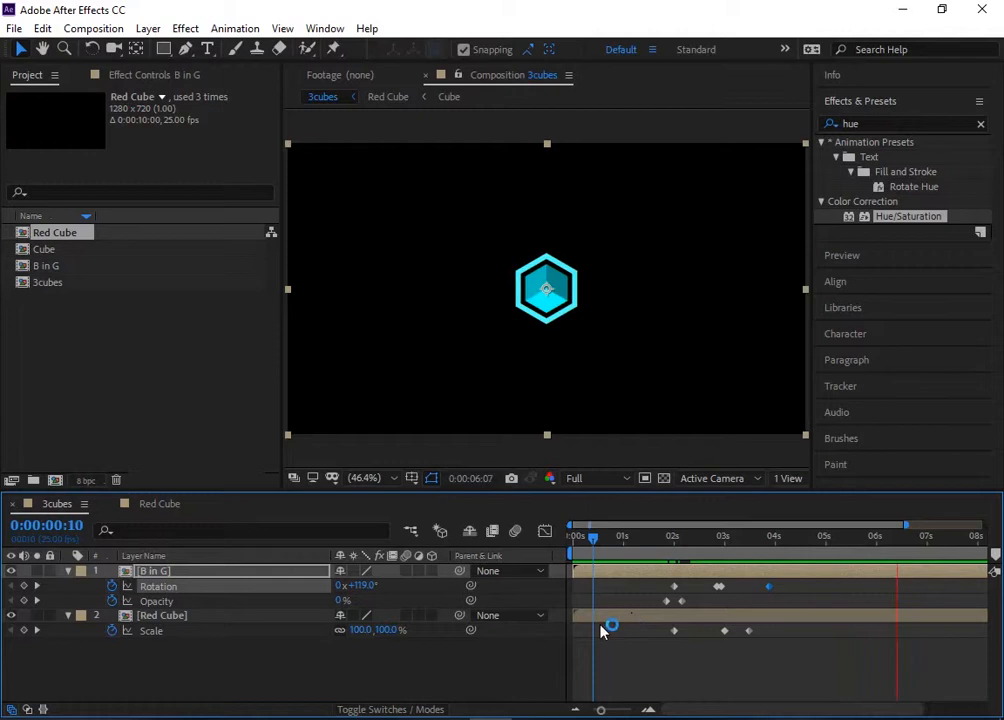
key(space)
Apply Easy Ease to all Rotation, Opacity and Scale keyframes of the B in G and Red Cube layers.
drag(793, 581, 705, 639)
click(722, 646)
drag(802, 581, 631, 643)
key(F9)
click(262, 663)
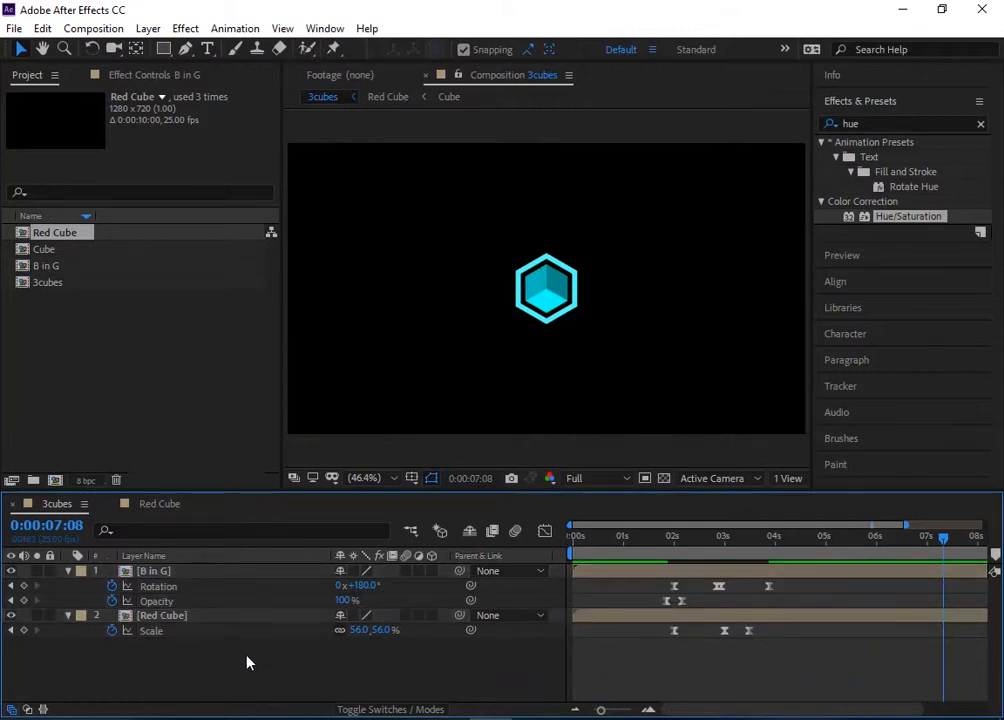
Pre-compose the B in G and Red Cube layers together into a new composition named "final".
drag(197, 659, 224, 576)
right_click(229, 566)
click(314, 497)
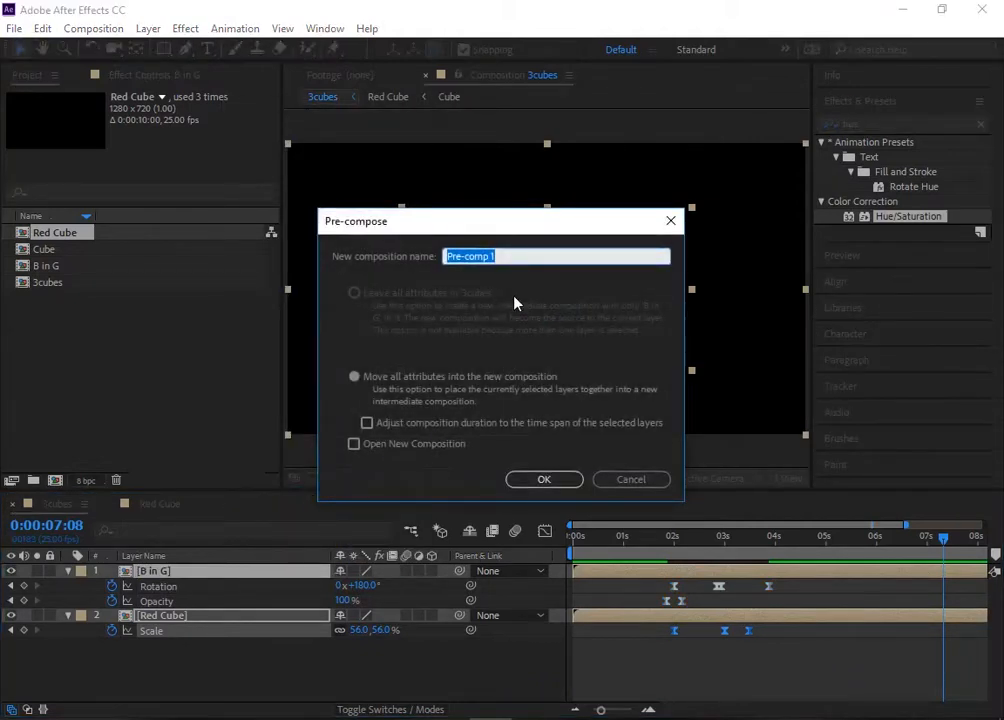
text(fin)
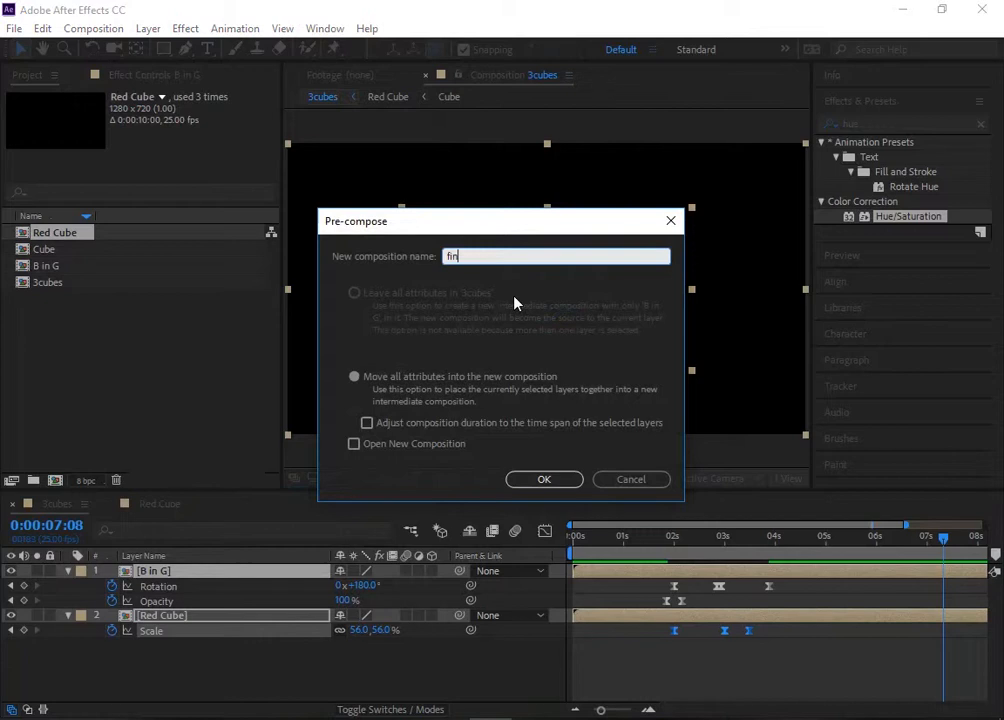
text(al)
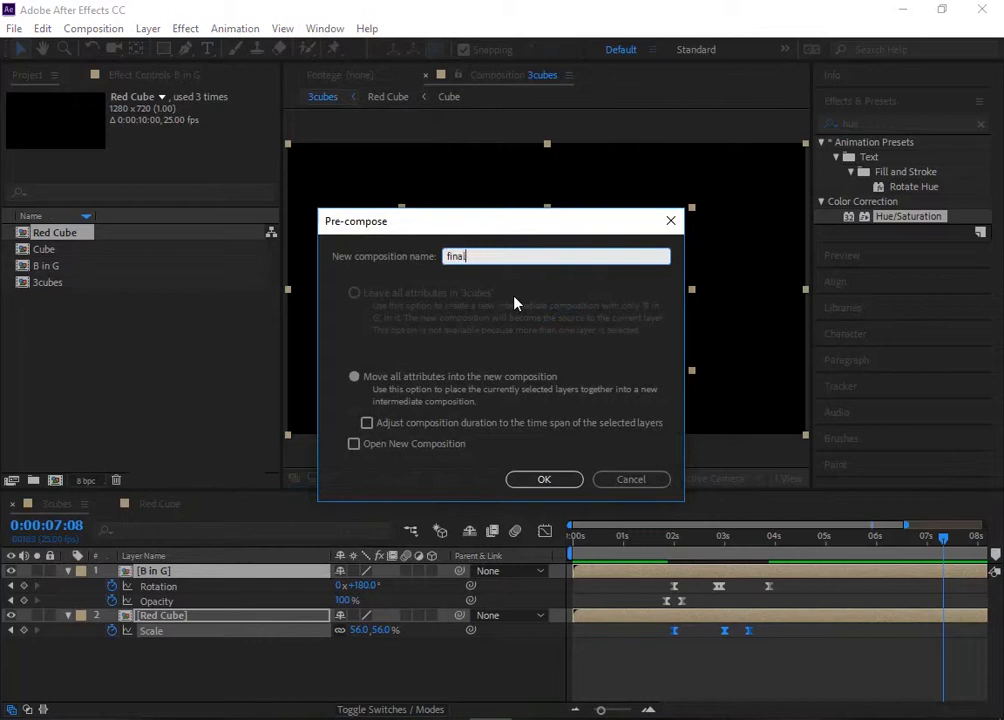
click(543, 481)
click(505, 643)
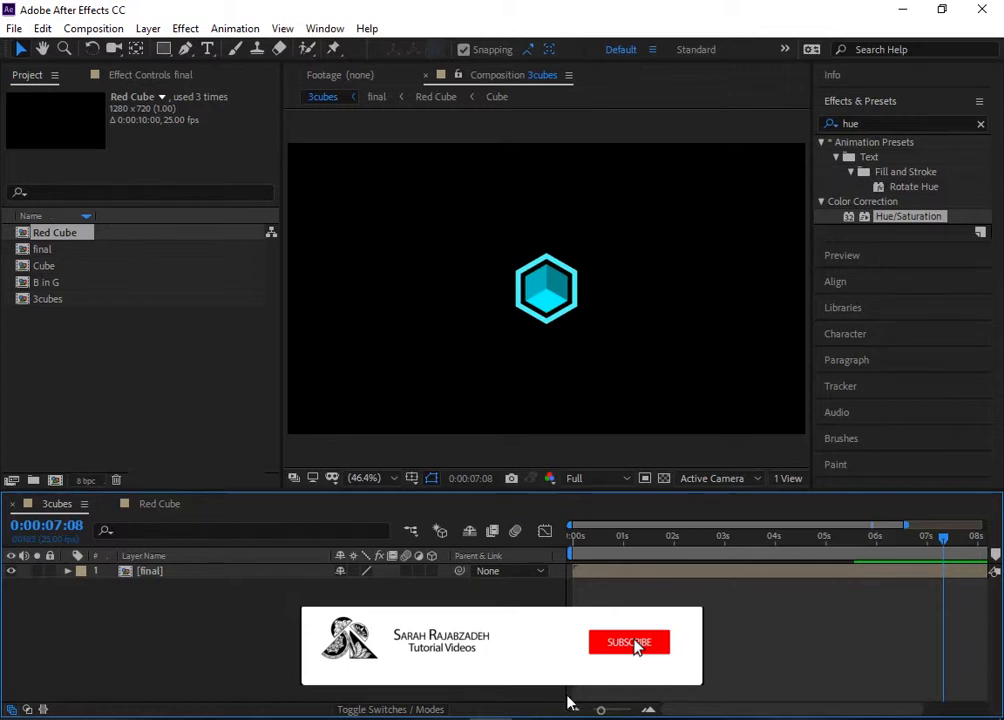
Create a light 1280 x 720 px solid named "BG" and place it beneath the final layer.
right_click(215, 628)
mouse_move(300, 431)
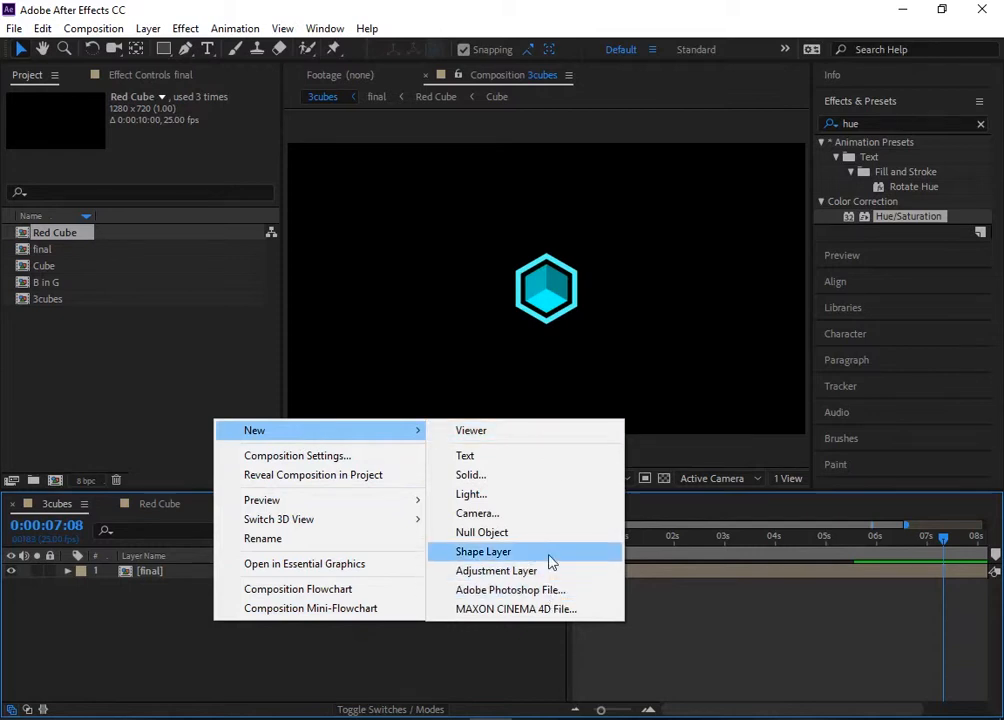
click(549, 480)
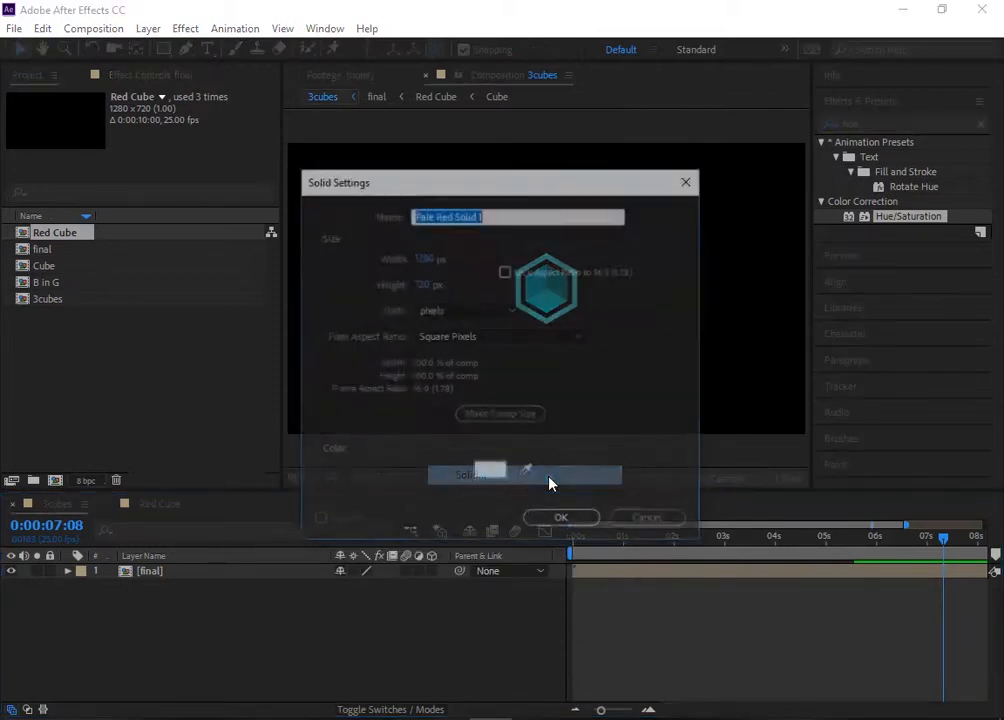
text(BG)
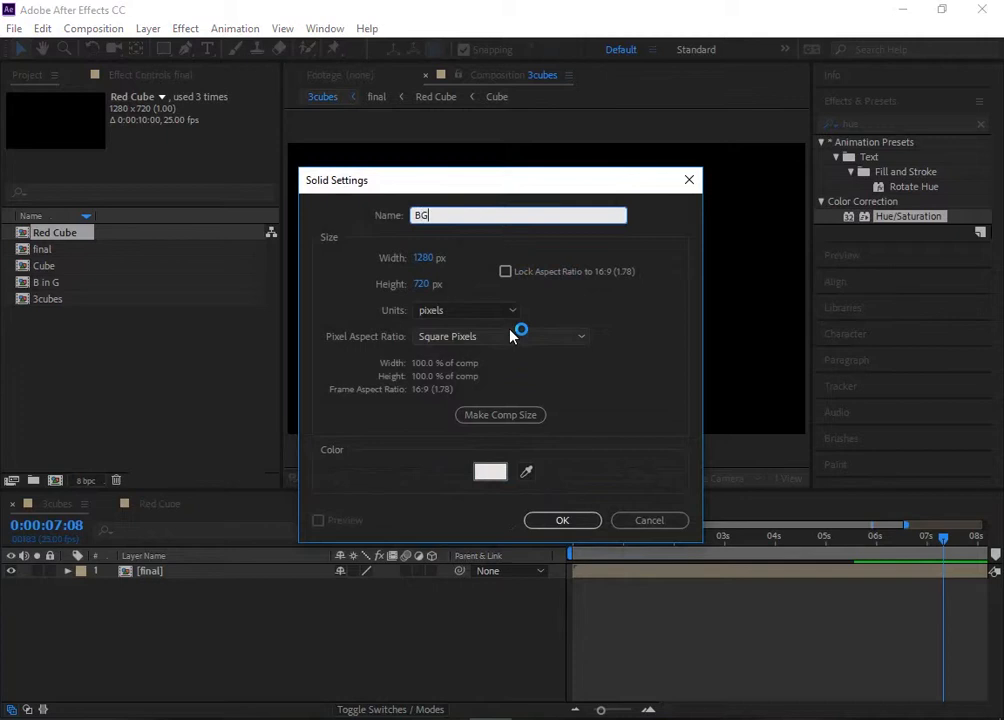
key(Return)
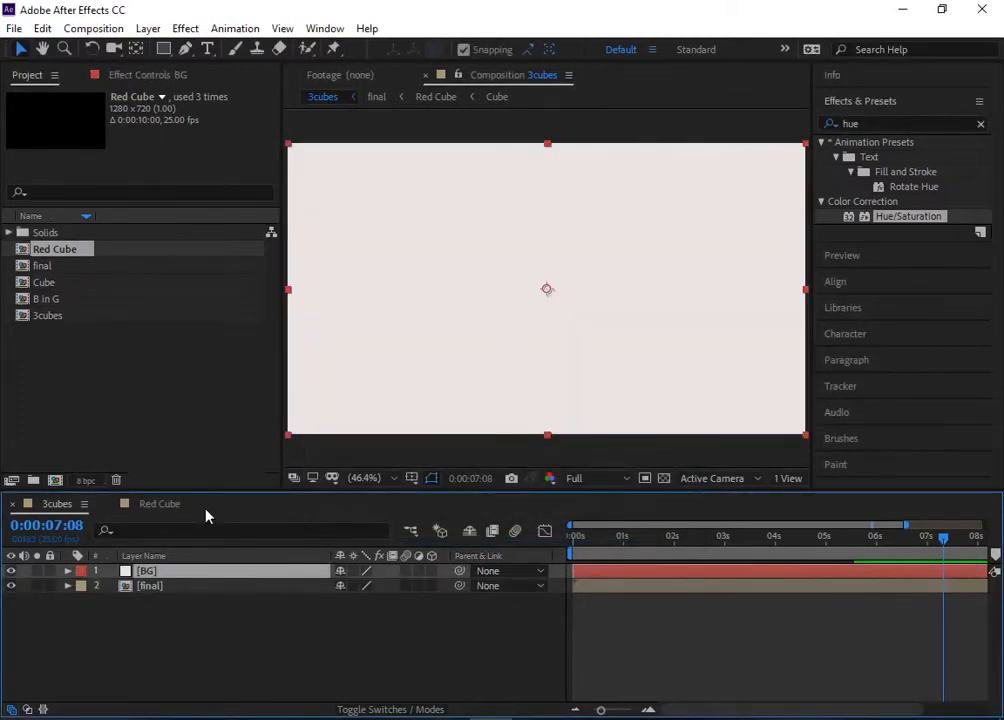
drag(177, 572, 622, 598)
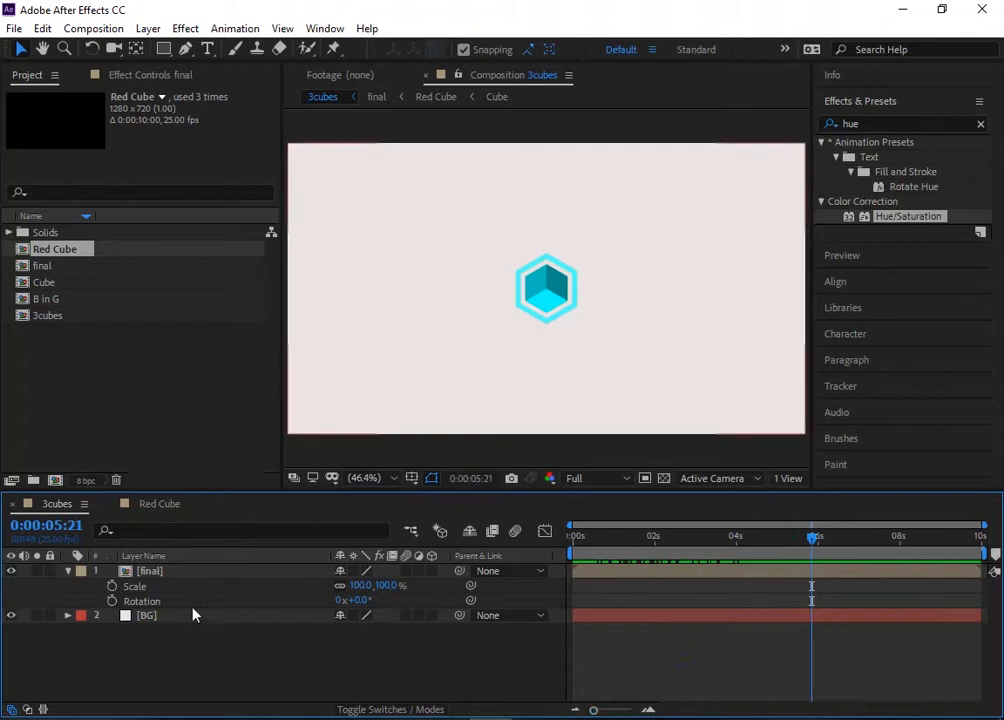
Make the final layer 3D and add starting Scale and Y Rotation keyframes at 0:00:05:21.
click(432, 571)
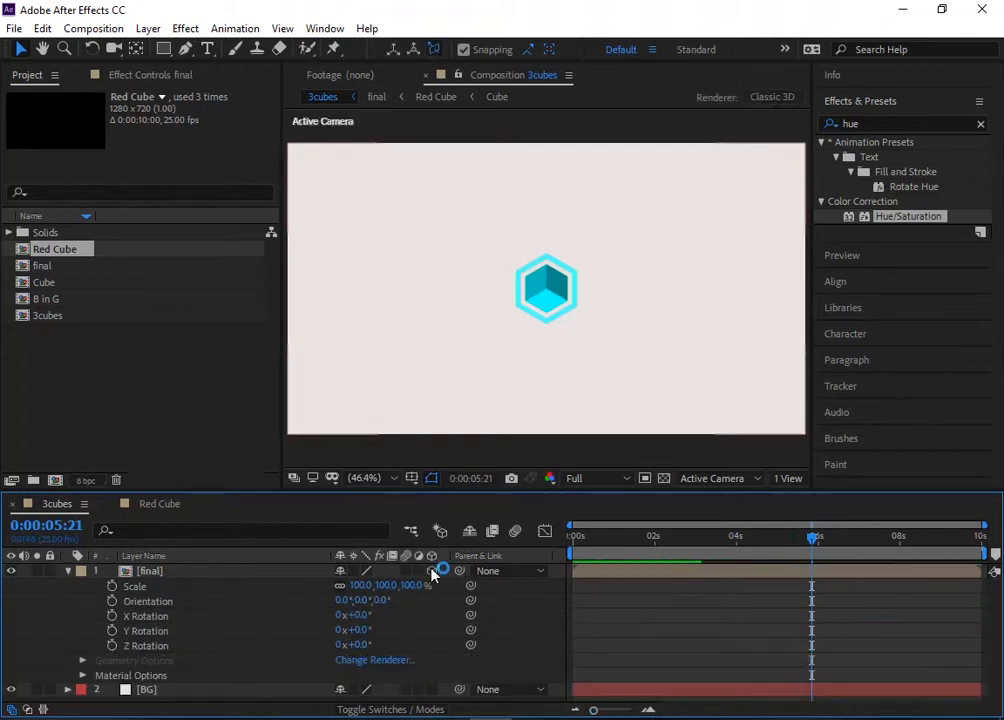
click(113, 588)
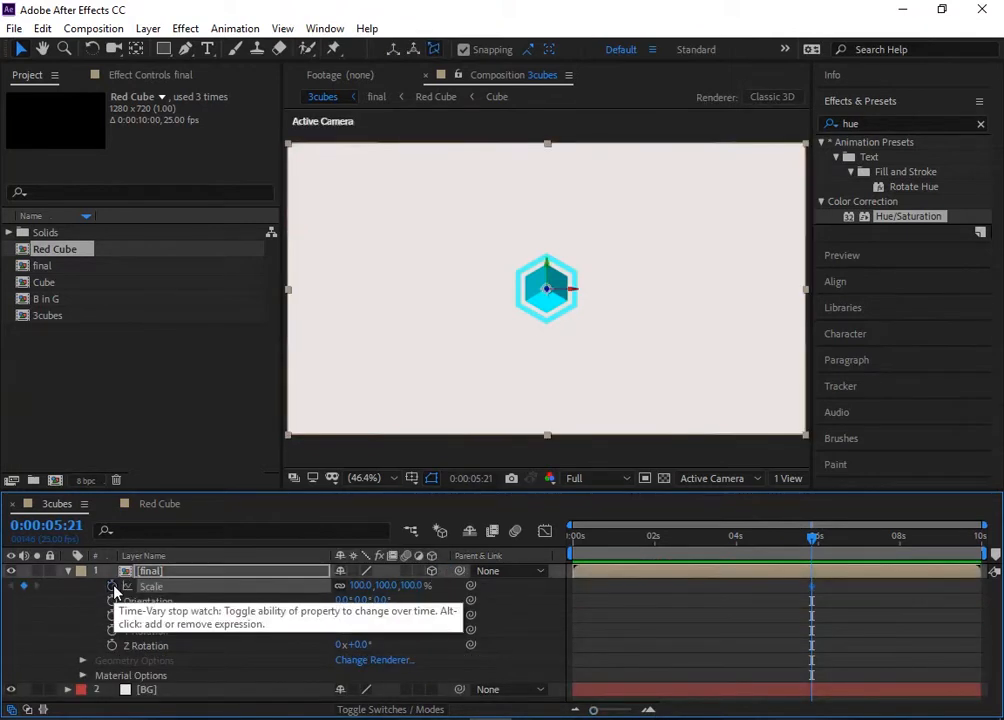
click(112, 632)
Set the final layer's Y Rotation to 2 full revolutions at 0:00:07:23.
drag(813, 538, 898, 538)
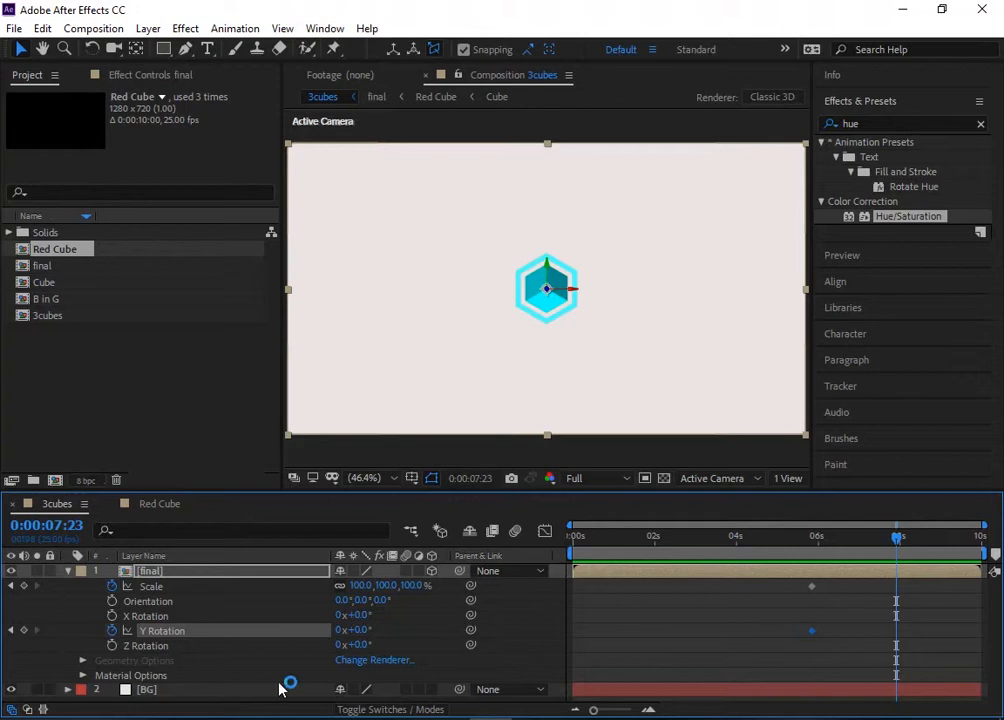
click(338, 630)
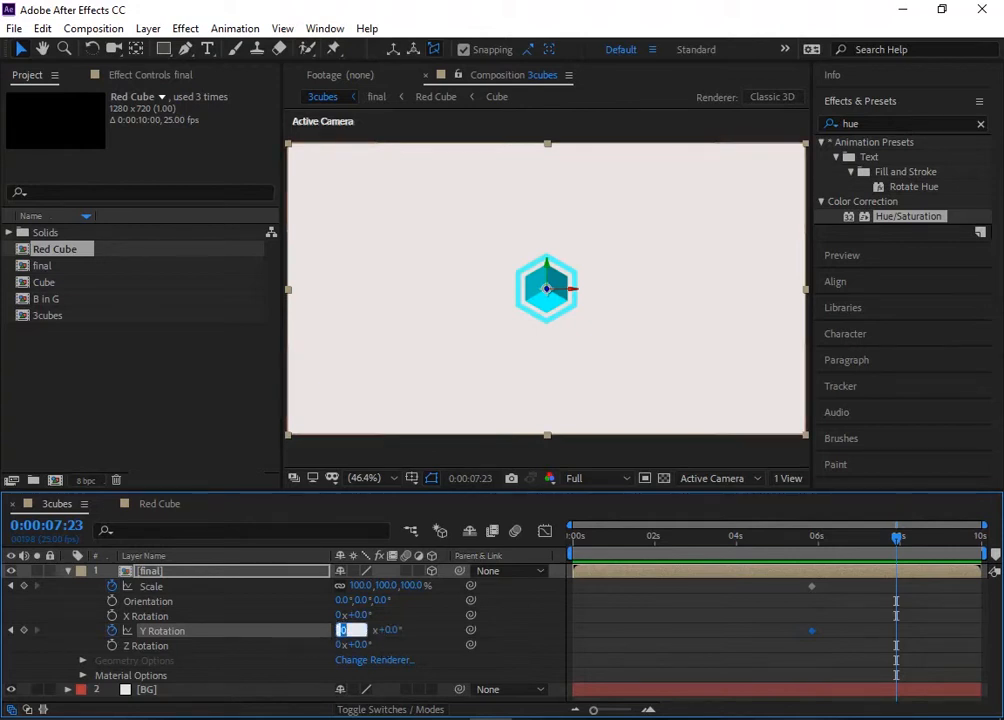
key(Return)
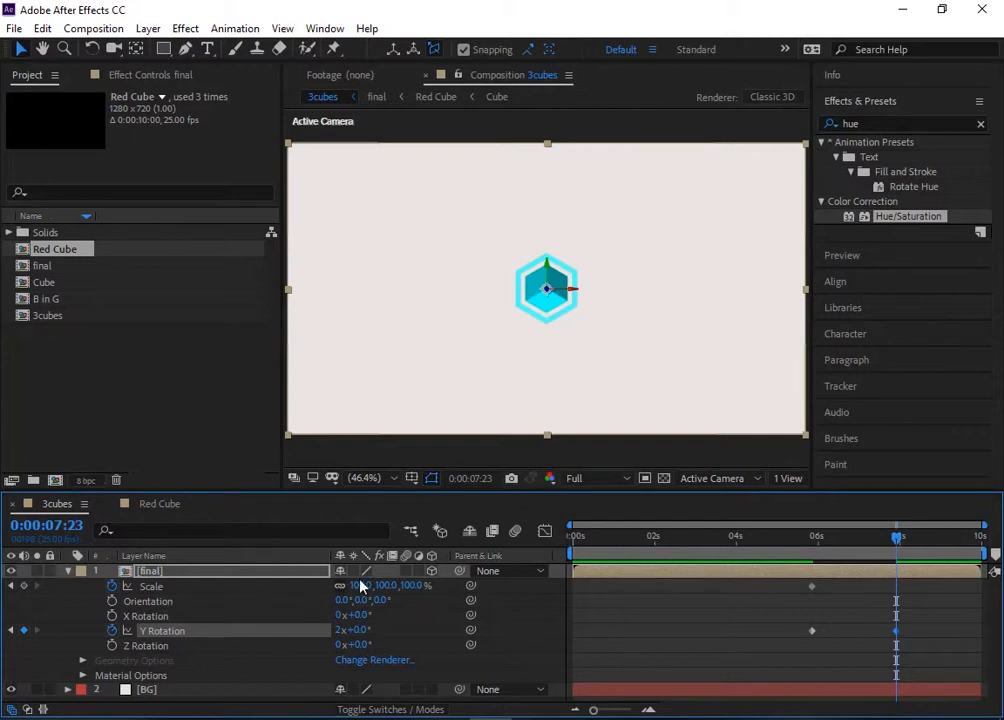
Set the final layer's Scale to 135% at 0:00:07:23 and to 100% at 0:00:07:11.
drag(361, 586, 396, 586)
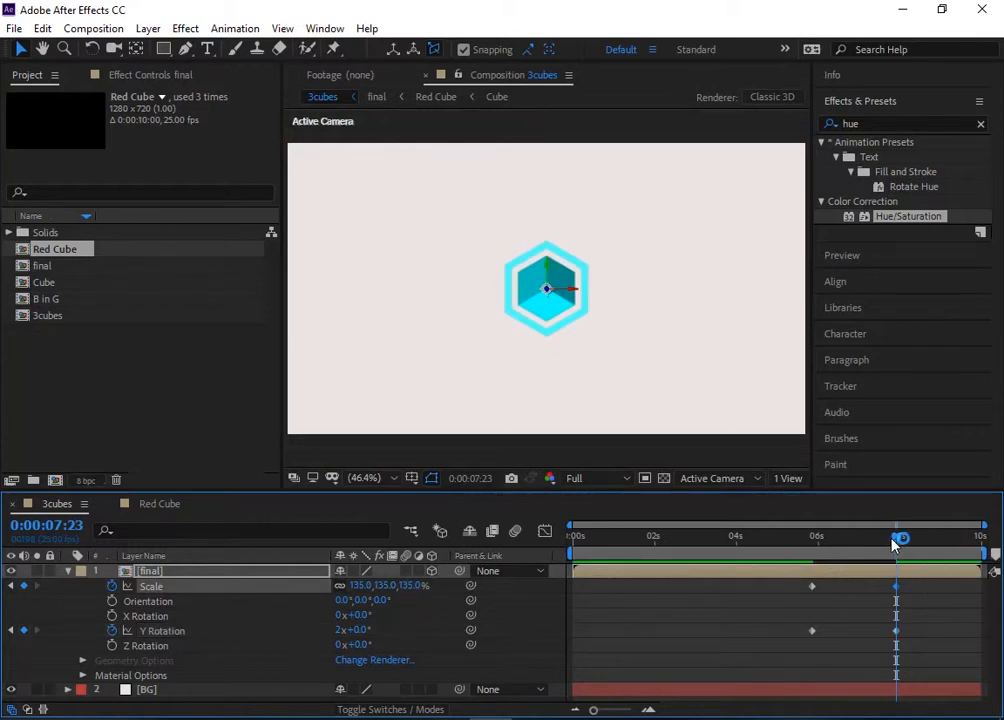
drag(896, 542, 877, 540)
click(360, 586)
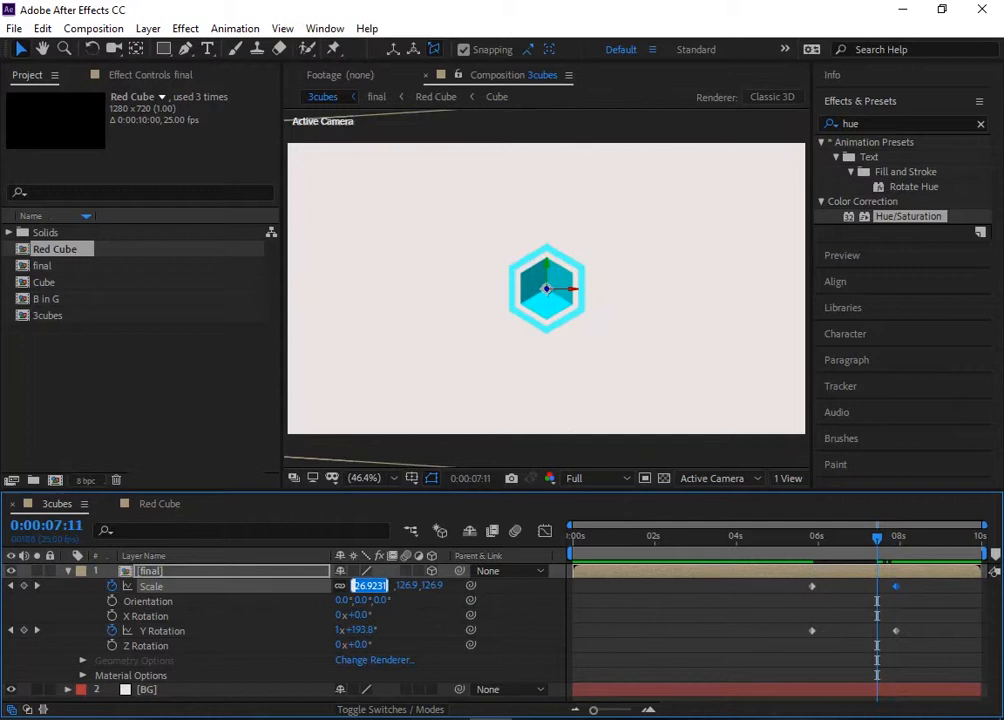
key(Return)
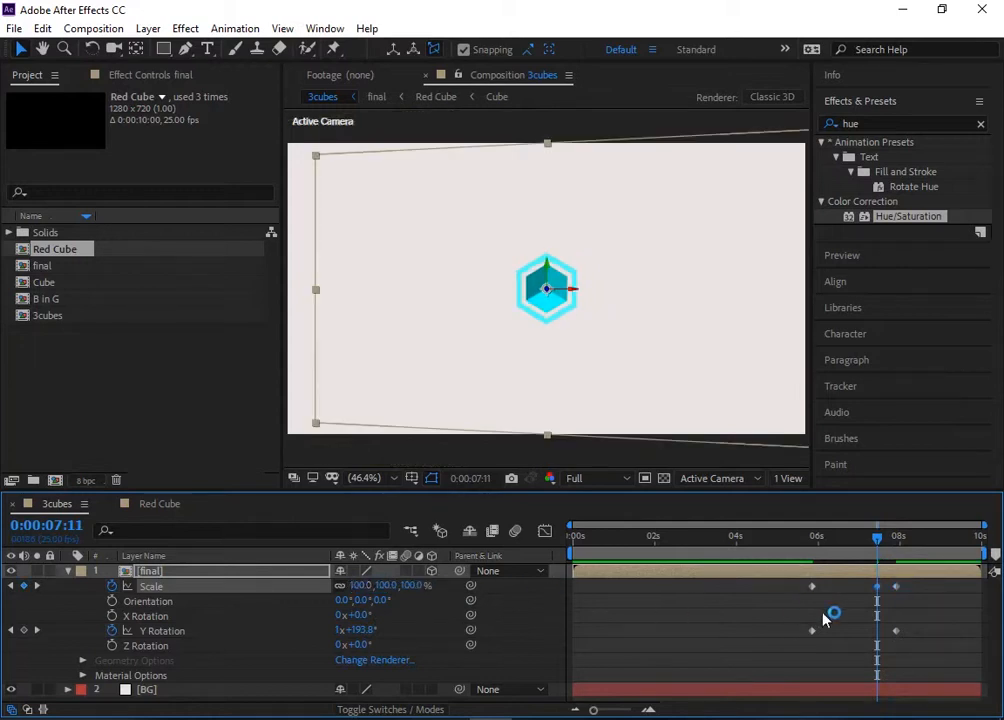
Apply Easy Ease to the final layer's Scale and Y Rotation keyframes and reshape the Y Rotation speed curve to peak early.
mouse_move(908, 582)
mouse_down()
mouse_move(871, 596)
mouse_move(881, 586)
mouse_move(838, 650)
mouse_move(798, 656)
mouse_move(941, 583)
mouse_move(779, 642)
mouse_move(781, 650)
mouse_up()
key(F9)
click(545, 531)
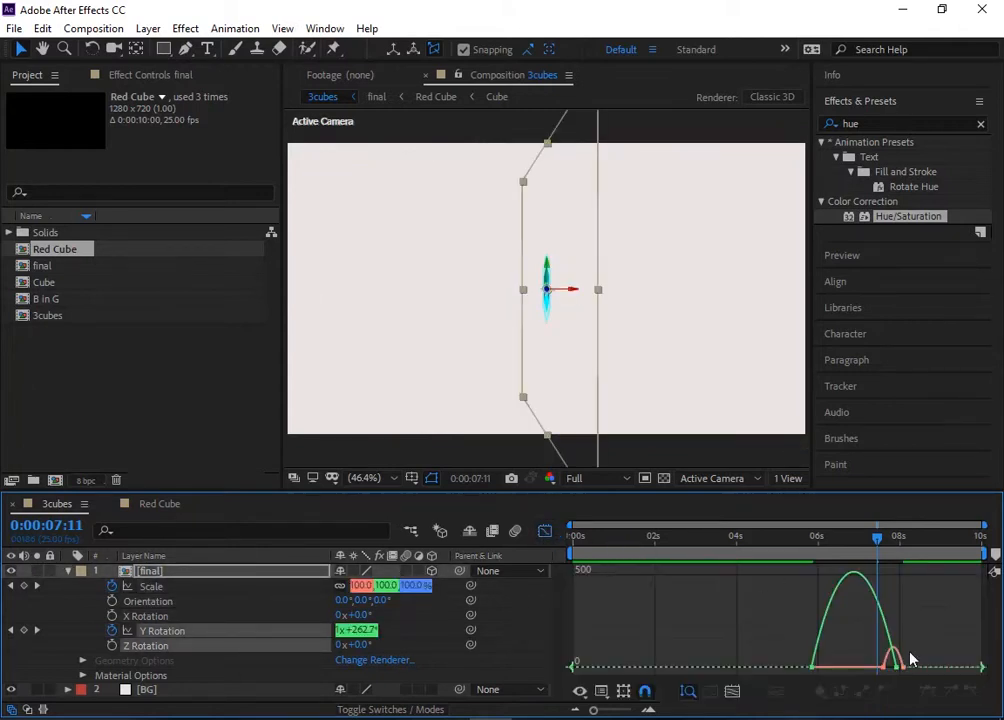
mouse_move(895, 662)
drag(885, 666, 854, 666)
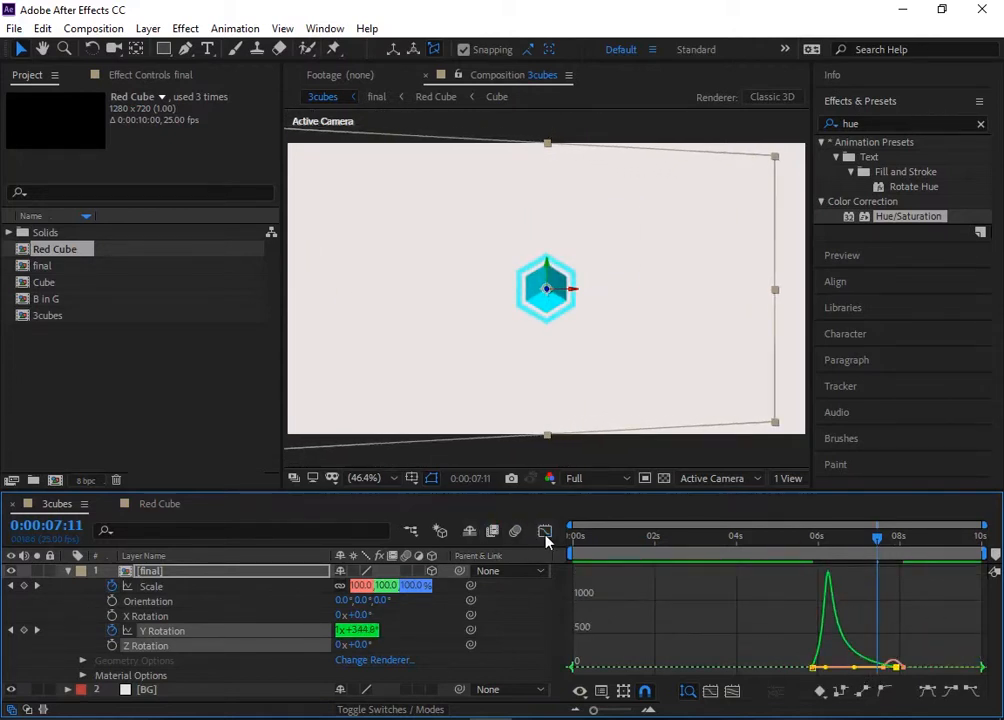
click(545, 531)
Preview the 3D spin and scale animation from 0:00:04:24.
click(874, 537)
click(776, 540)
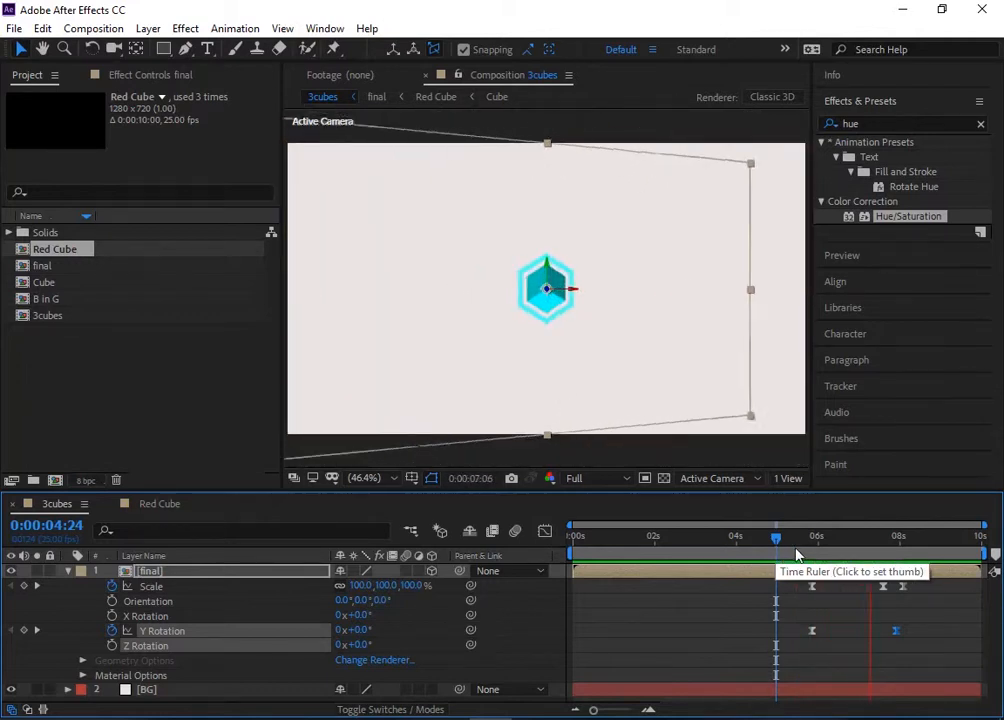
key(space)
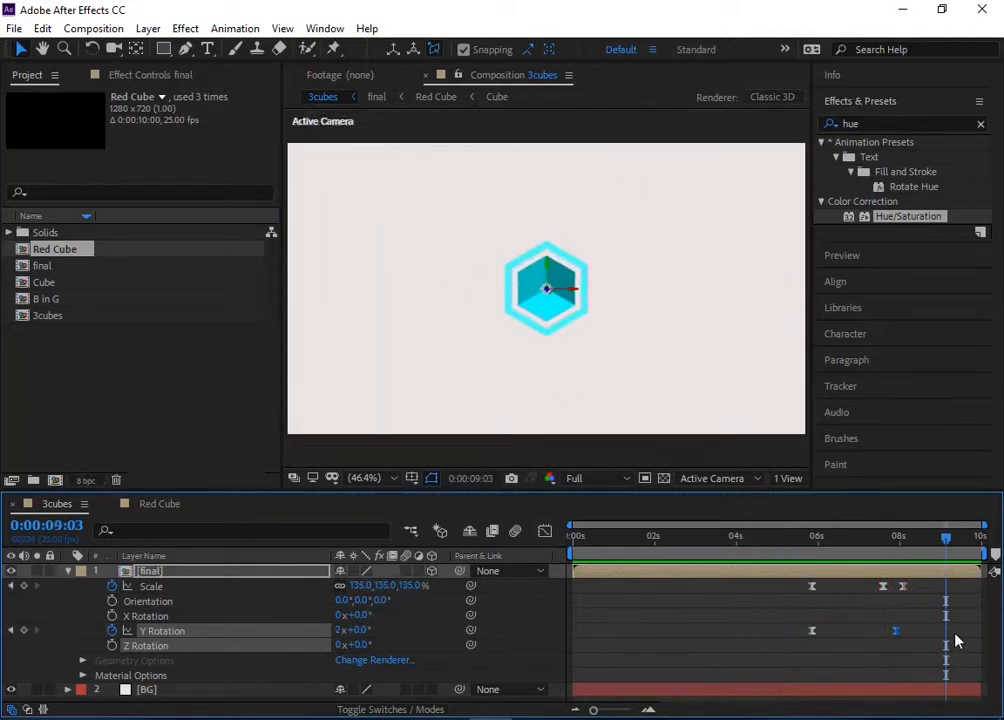
Apply the Gradient Ramp effect to the BG layer and set its Ramp Shape to Radial Ramp.
click(67, 573)
click(180, 588)
click(868, 125)
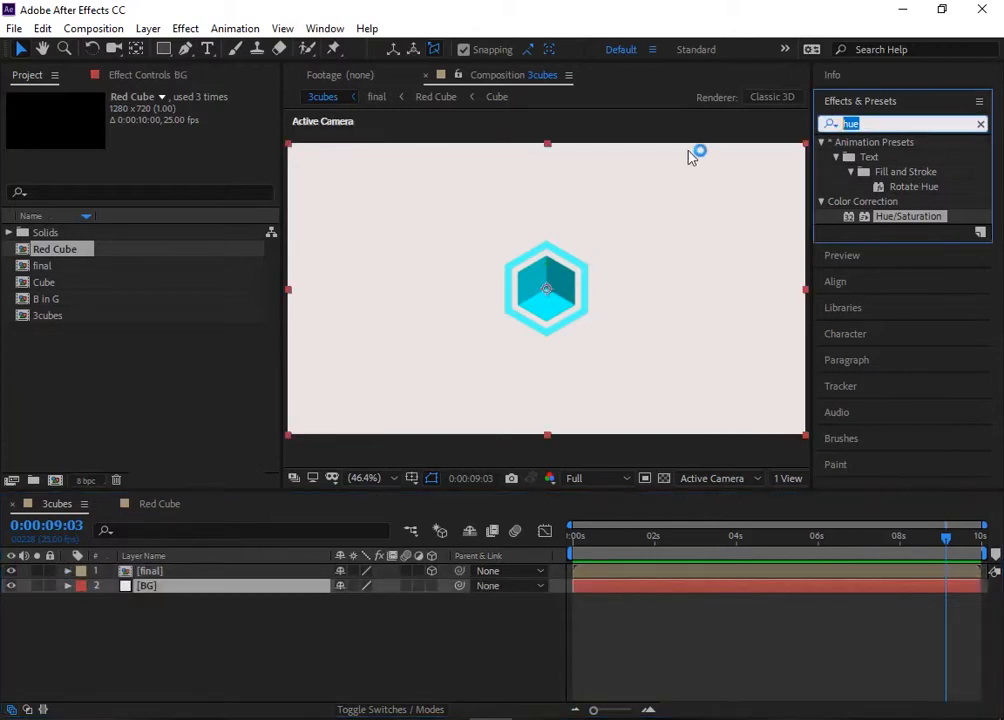
text(ramp)
drag(906, 157, 178, 588)
click(205, 200)
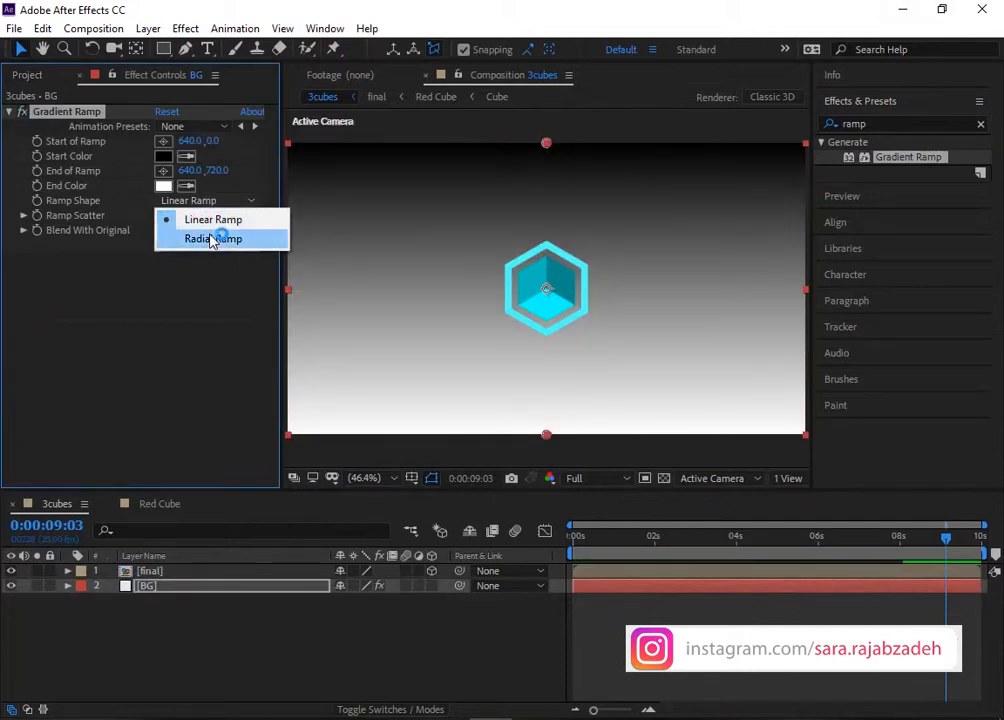
click(214, 236)
Move the BG gradient's start point to about 649, -339 and its end point to about 648.5, 951.8, outside the frame.
mouse_move(545, 436)
mouse_down()
mouse_move(540, 497)
mouse_move(537, 459)
mouse_up()
click(393, 478)
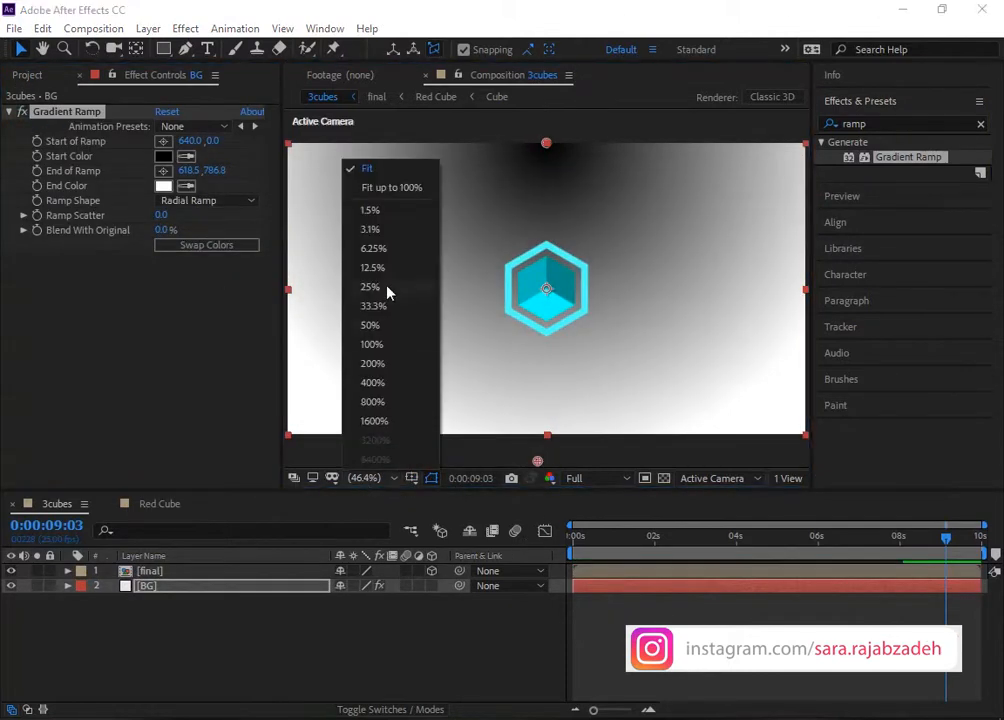
click(385, 307)
drag(546, 185, 558, 87)
drag(541, 413, 547, 463)
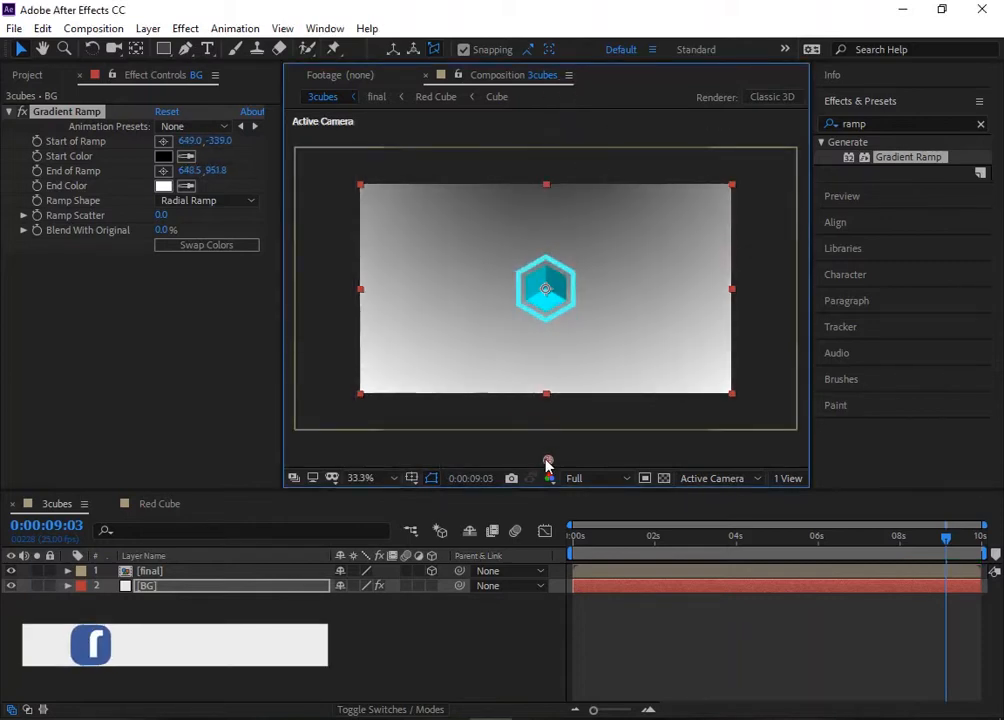
Change the BG gradient's Start Color to a medium grey.
click(163, 156)
drag(378, 689, 378, 591)
click(785, 471)
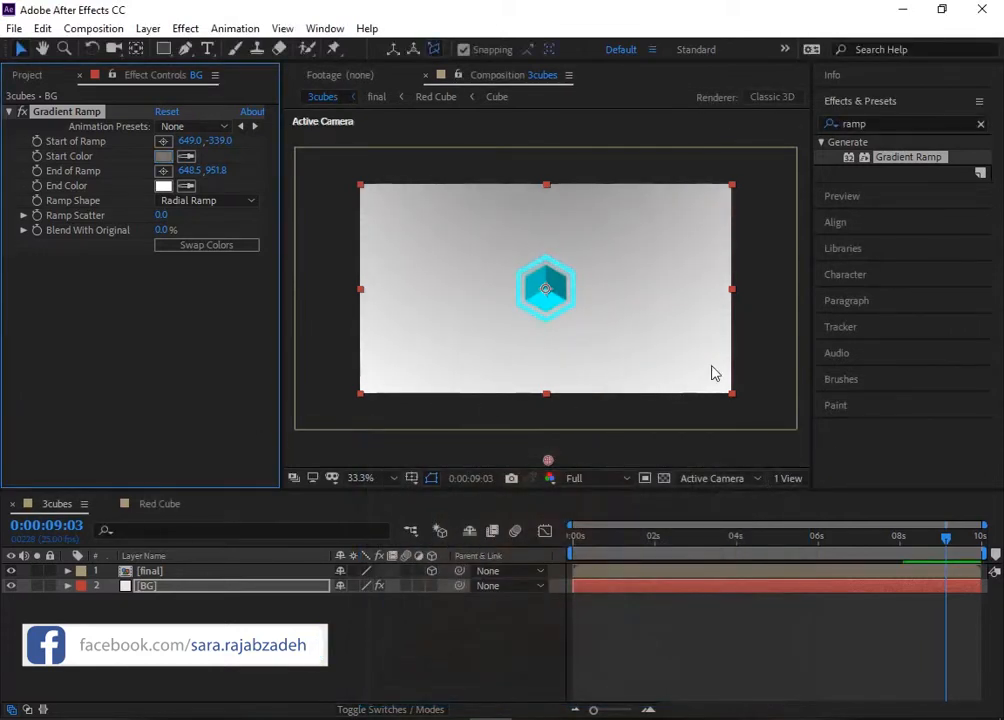
click(59, 373)
click(872, 152)
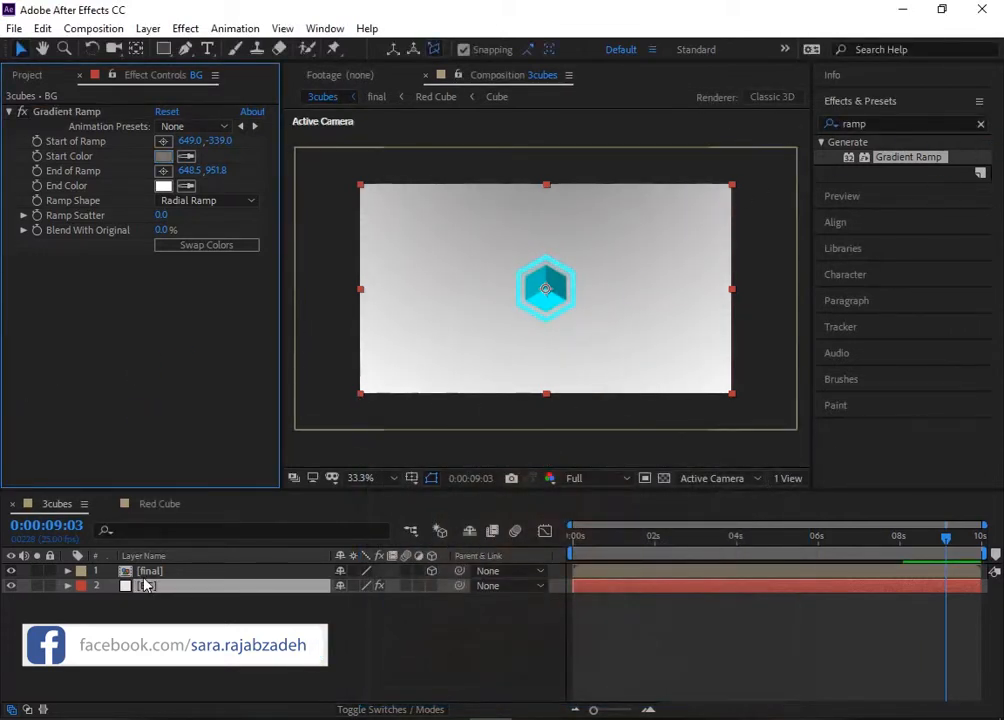
Fit the composition to the viewer and preview the whole animation from the first frame.
click(385, 478)
click(385, 186)
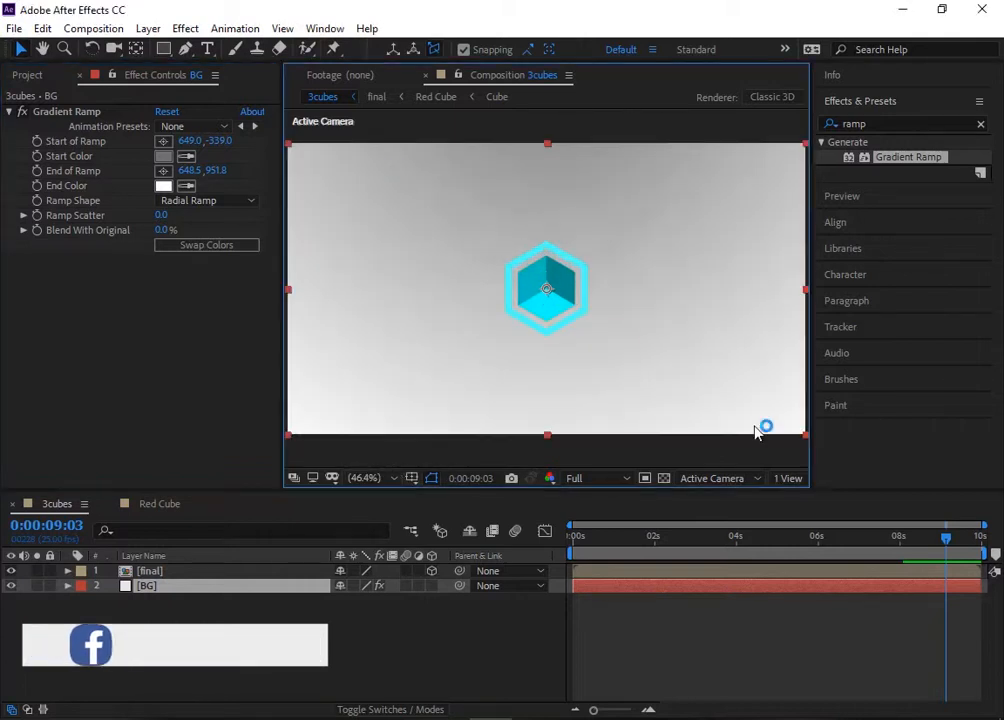
key(Home)
key(space)
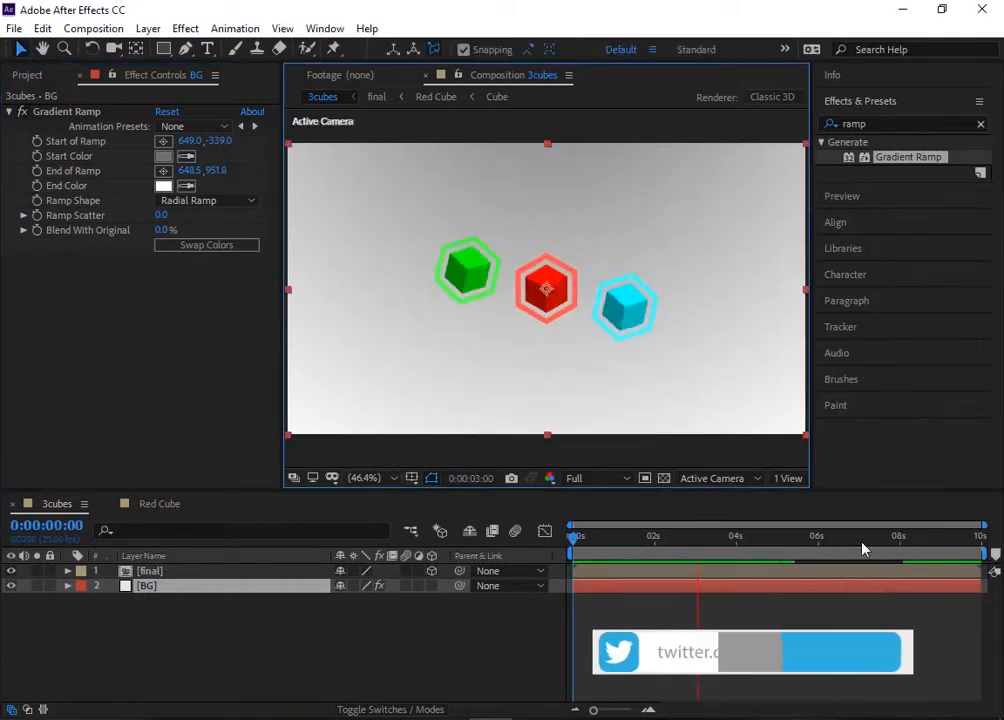